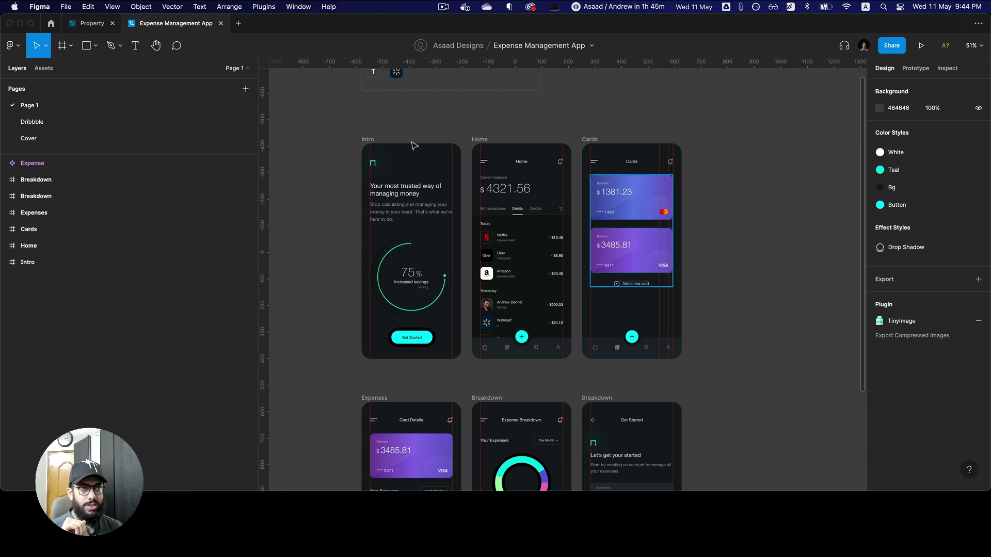
- Switch the editor's interface theme from dark to light
click(12, 46)
mouse_move(62, 213)
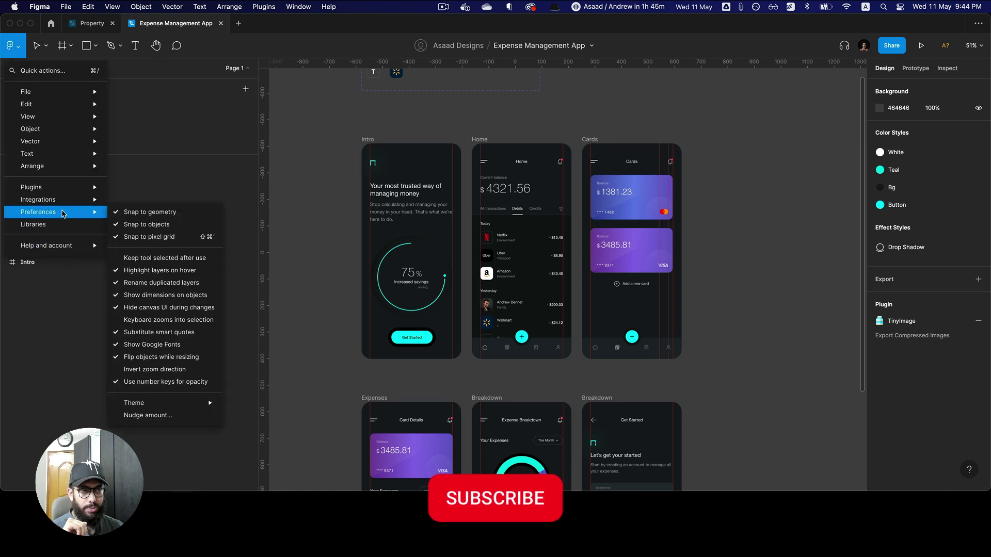
mouse_move(155, 403)
click(244, 402)
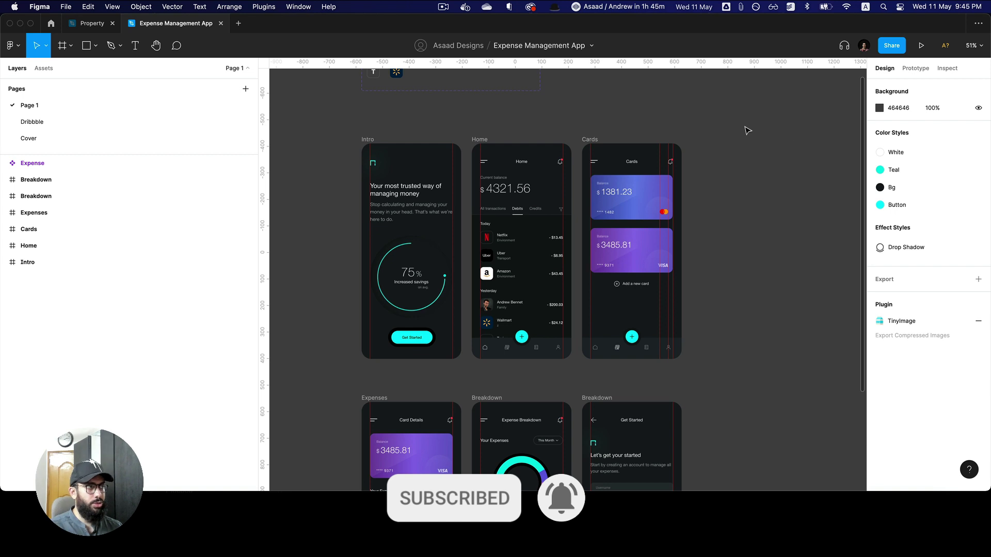
- Find the dark mode command through quick actions and apply it to restore the dark interface theme
key(super+p)
text(dark mode)
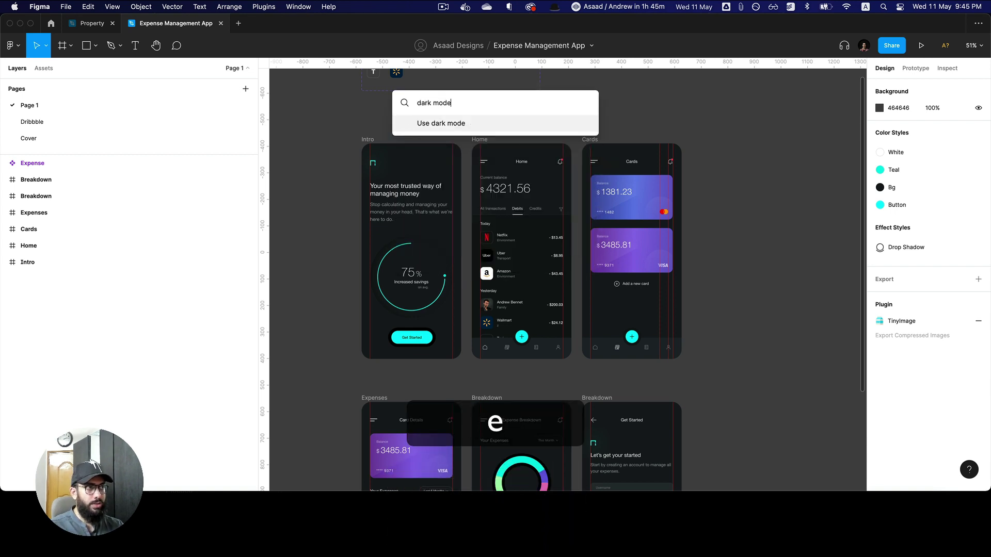
key(Return)
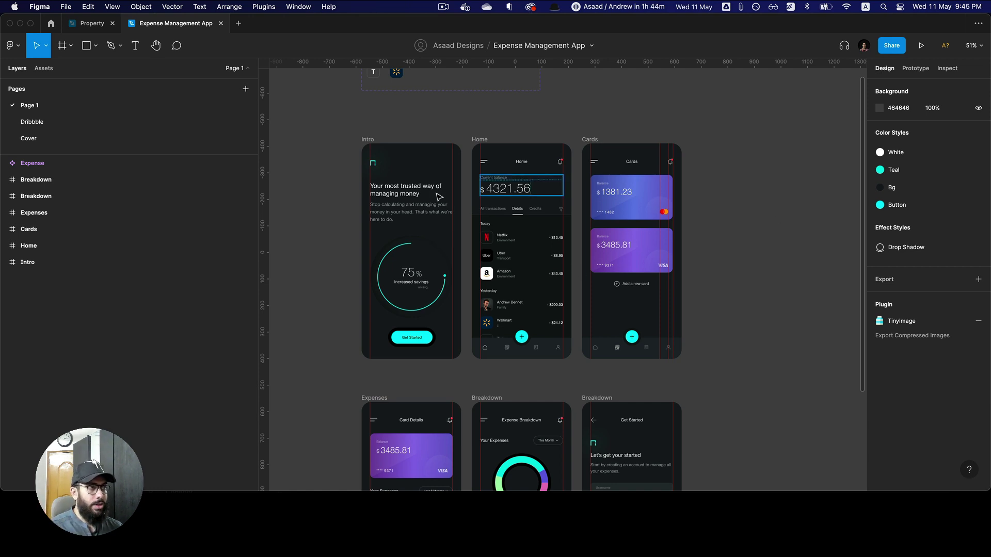
- Update the Intro frame's heading "Your most trusted way of managing money" for bidirectional text support in its type settings
super+click(383, 192)
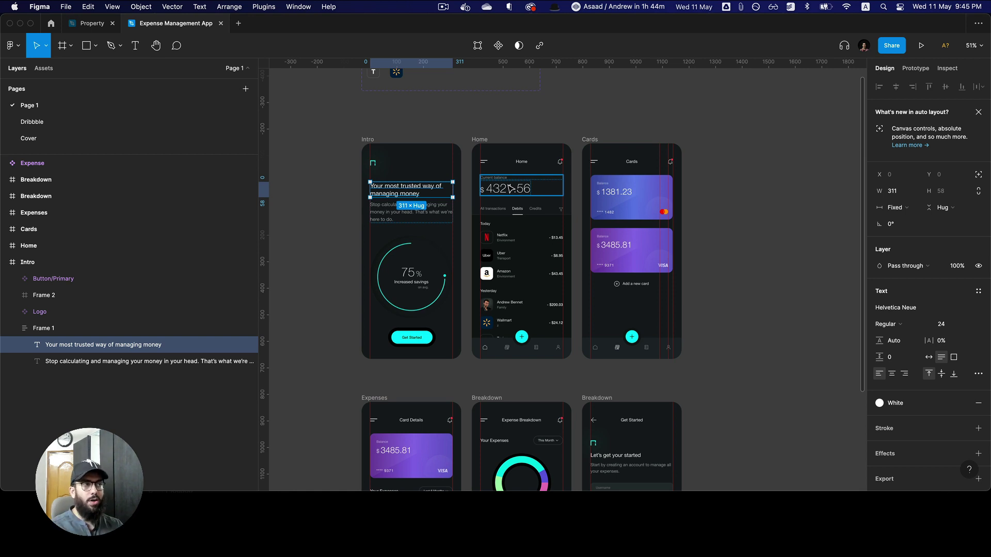
click(422, 177)
click(414, 172)
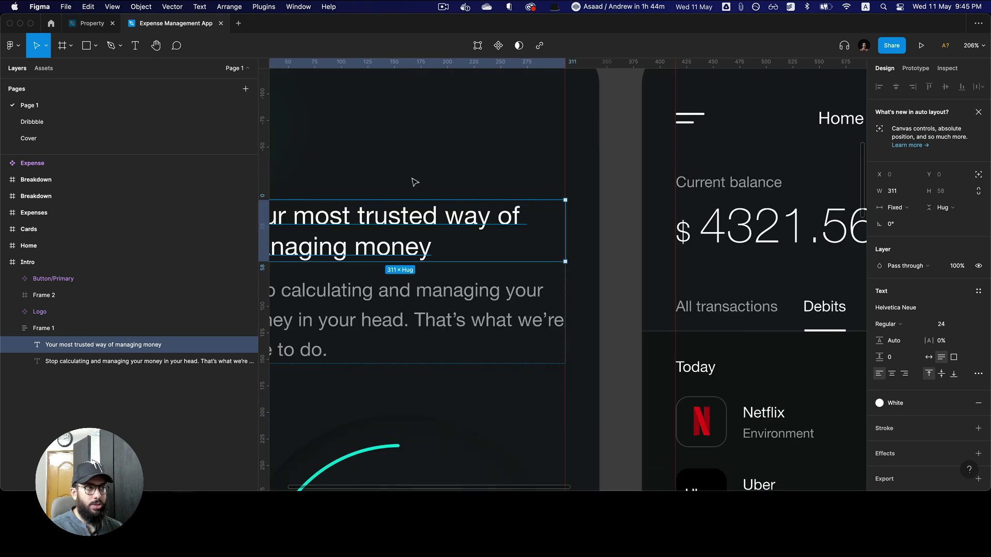
drag(414, 182, 521, 177)
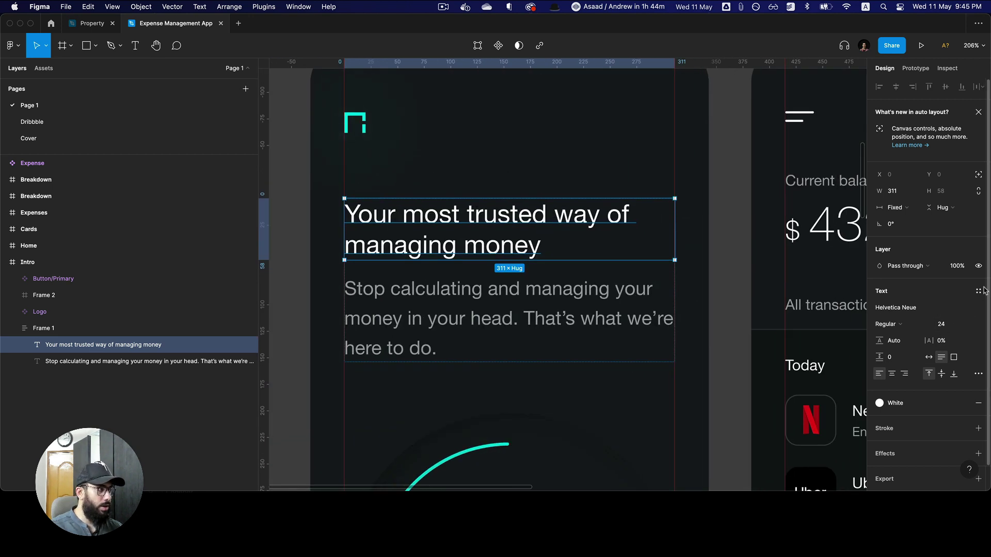
click(978, 374)
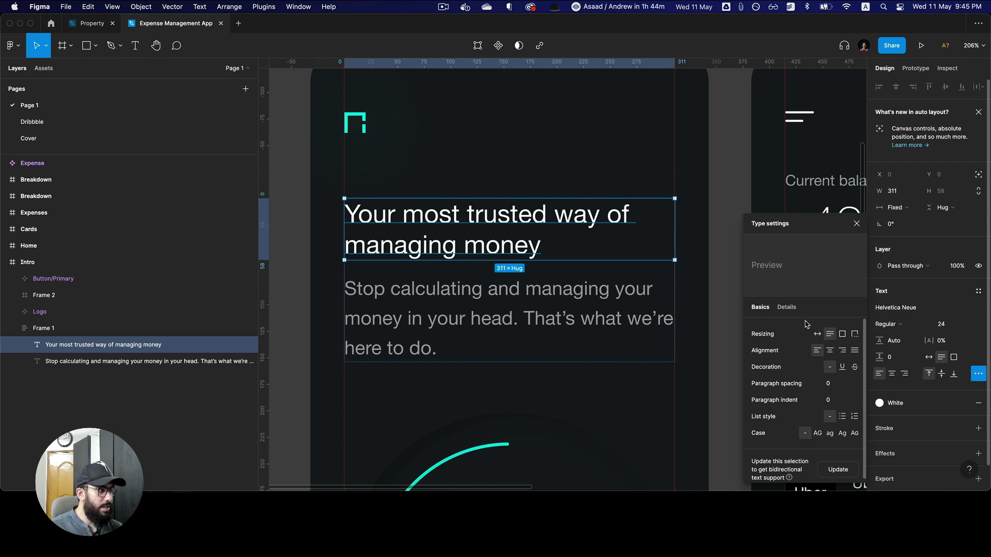
click(838, 470)
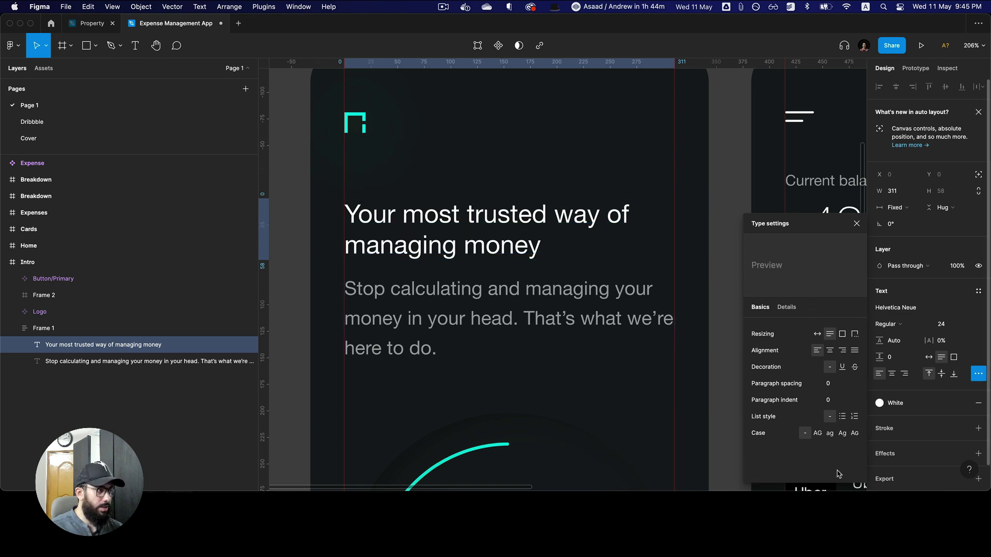
- Set the font of the Intro heading to Inter
click(948, 307)
click(932, 308)
text(Inter)
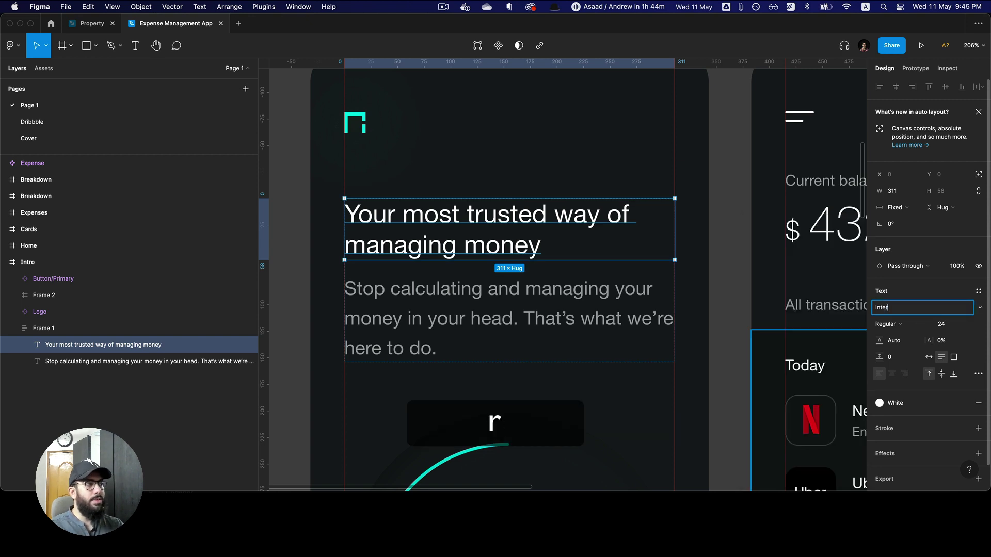
key(Return)
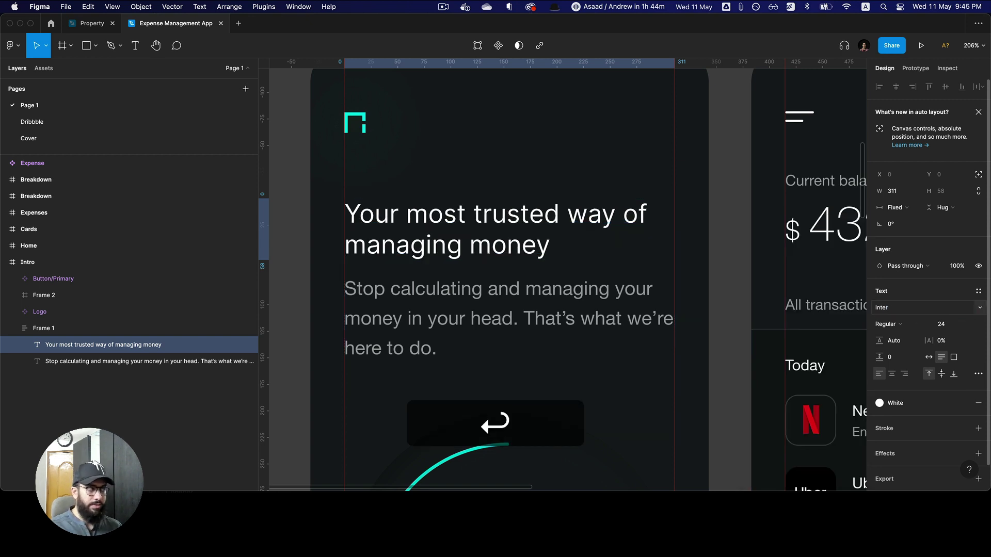
- Try the heading's variable font weight at 500 and at 600
click(978, 373)
click(810, 307)
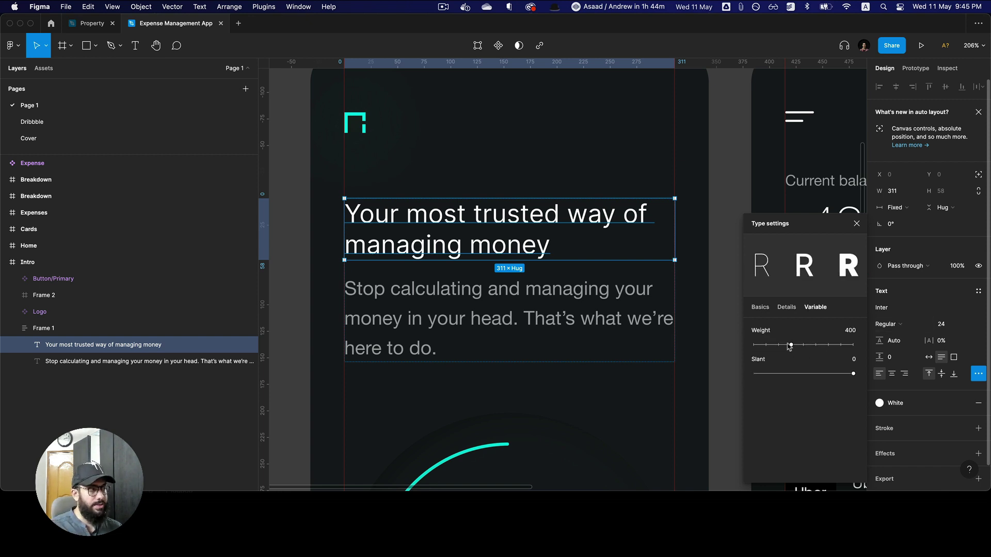
click(846, 331)
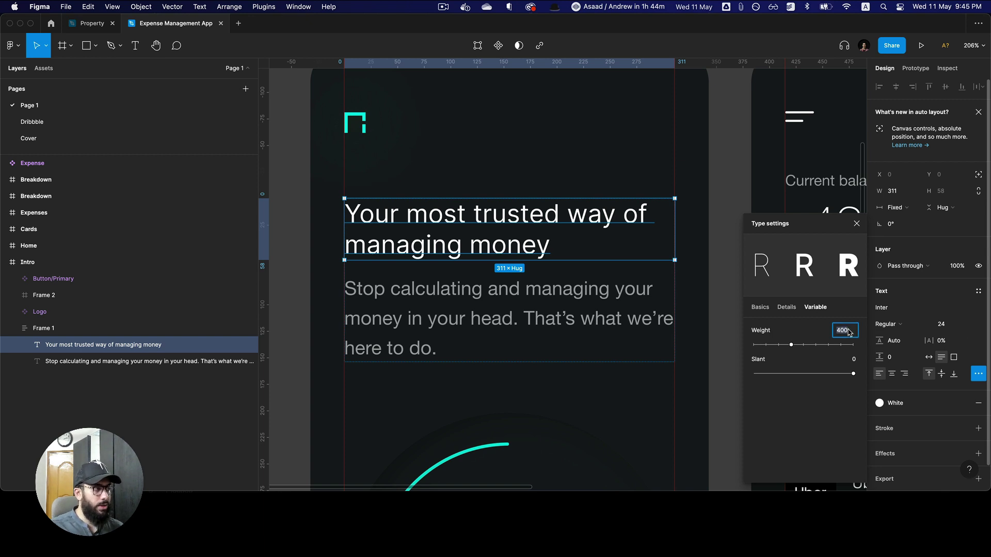
text(500)
key(Return)
text(600)
key(Return)
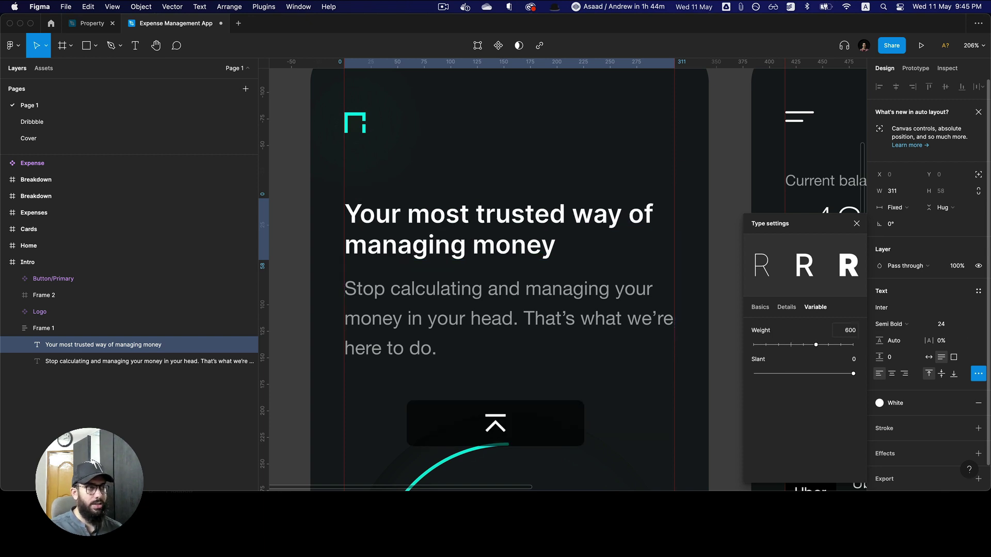
- Bring the heading's variable weight back to 400, leave the slant at 0, and close the type settings
drag(817, 345, 793, 354)
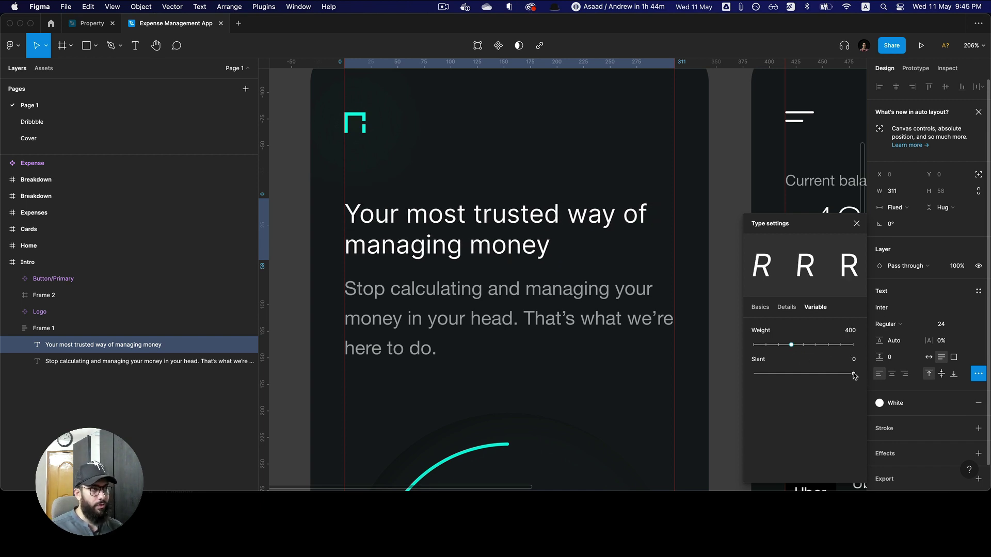
mouse_move(854, 376)
mouse_down()
mouse_move(763, 376)
mouse_move(853, 375)
mouse_up()
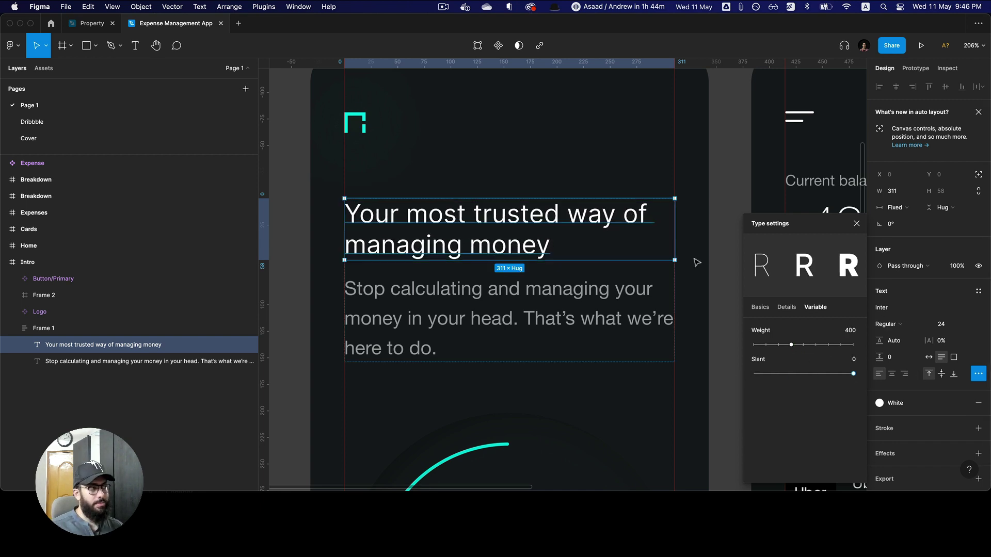
click(857, 224)
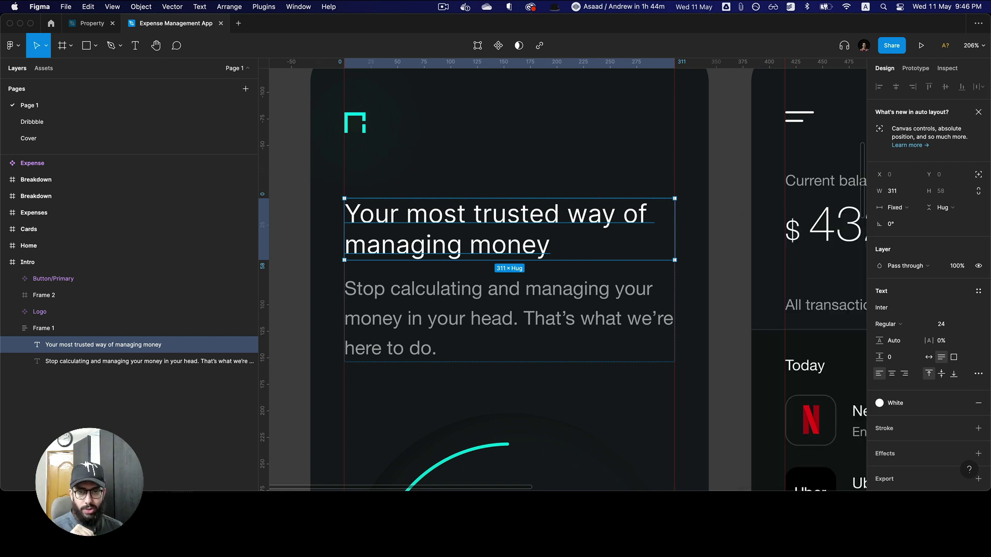
- Select the Intro frame and connect it to the Home frame with a prototype interaction
click(731, 275)
key(z)
alt+click(730, 273)
key(space)
drag(729, 273, 542, 285)
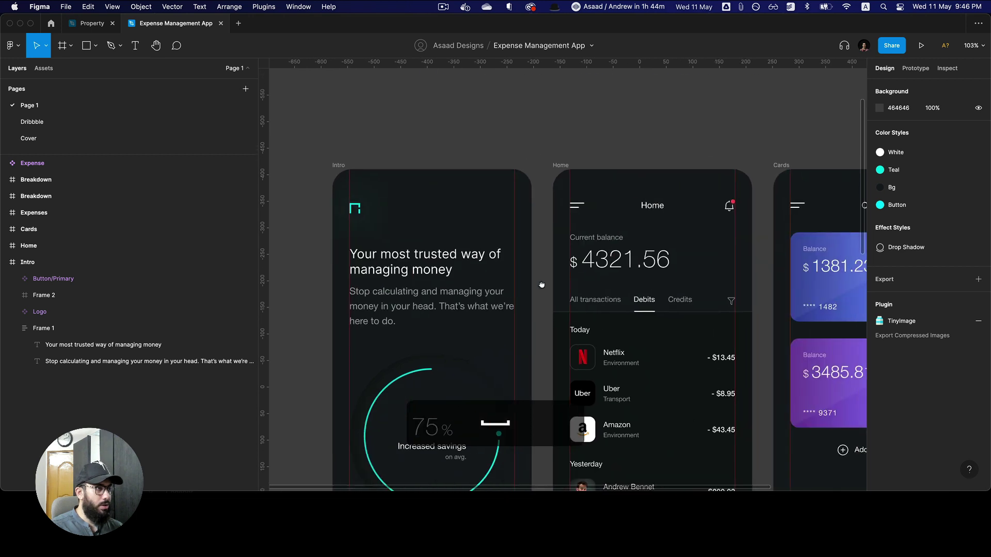
click(336, 165)
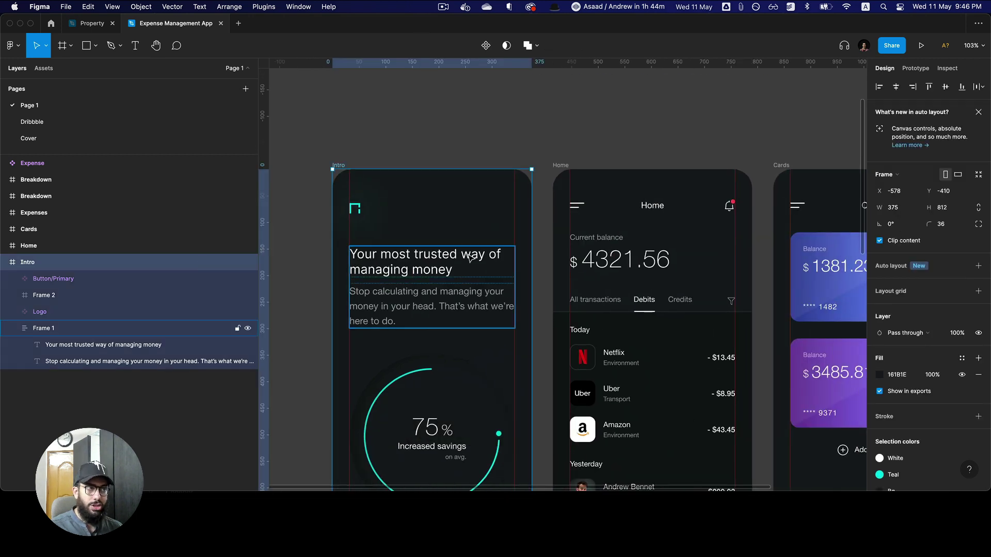
scroll(470, 258, down, 2)
scroll(470, 258, right, 1)
scroll(470, 258, down, 2)
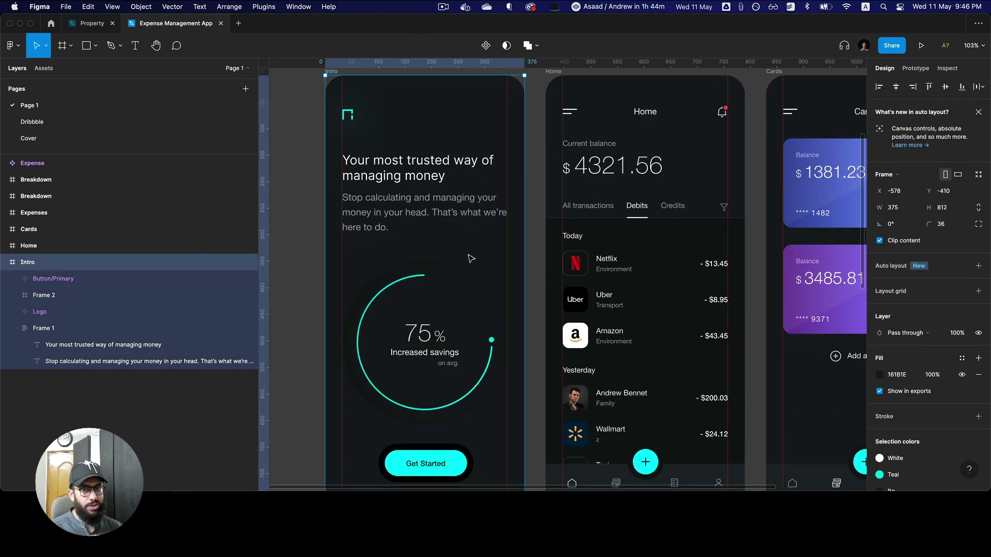
alt+click(495, 258)
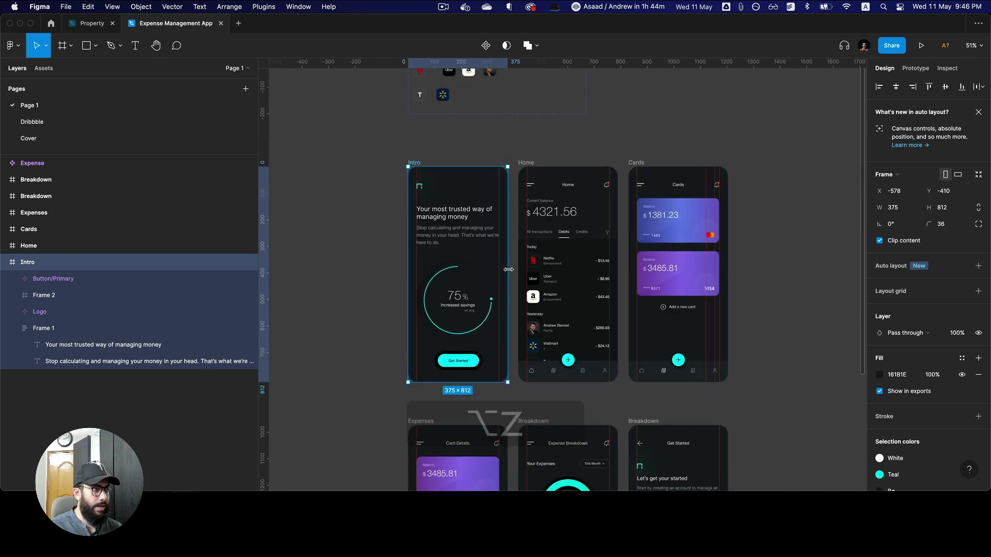
key(shift+e)
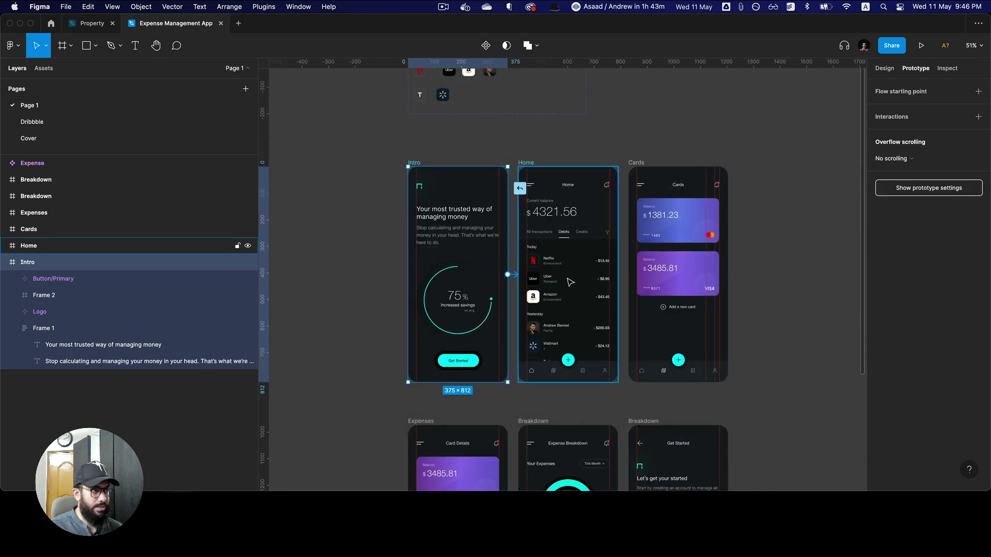
drag(571, 281, 568, 282)
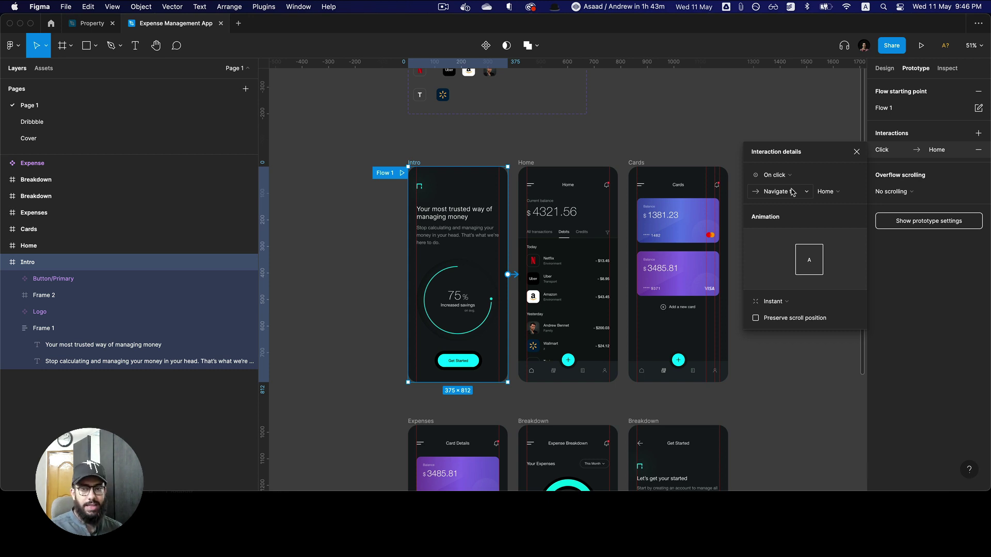
- Set the Intro-to-Home interaction's animation to Smart animate with the Gentle spring easing
click(795, 196)
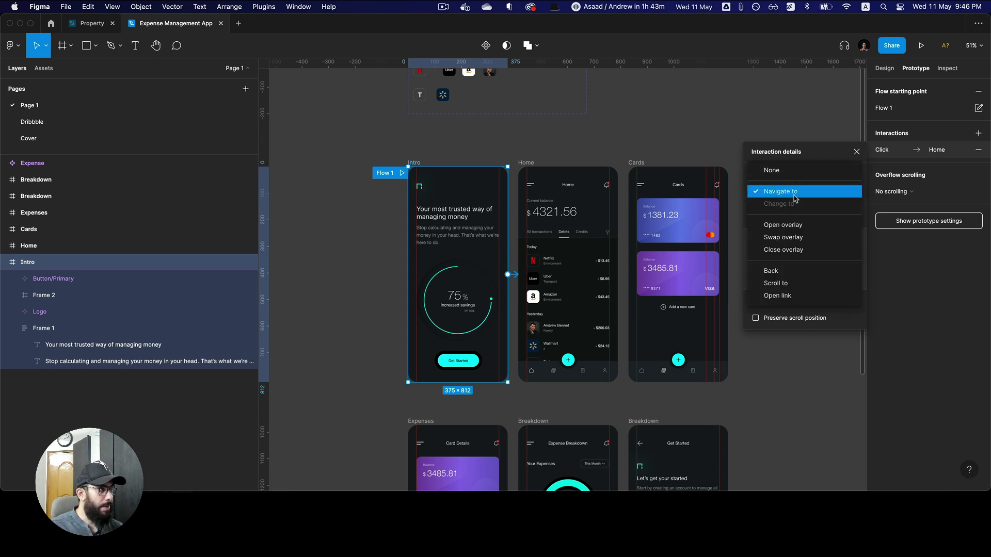
key(Escape)
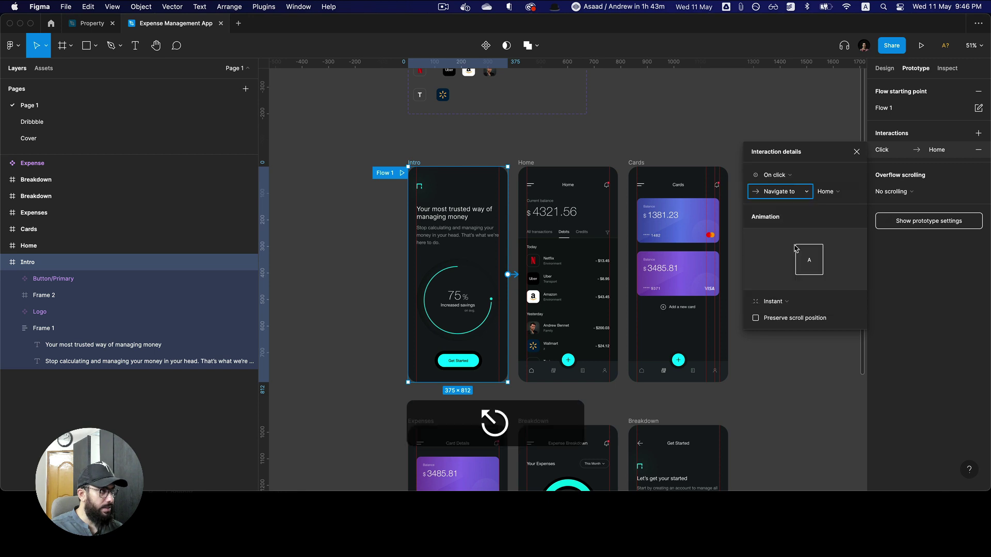
click(780, 303)
click(780, 315)
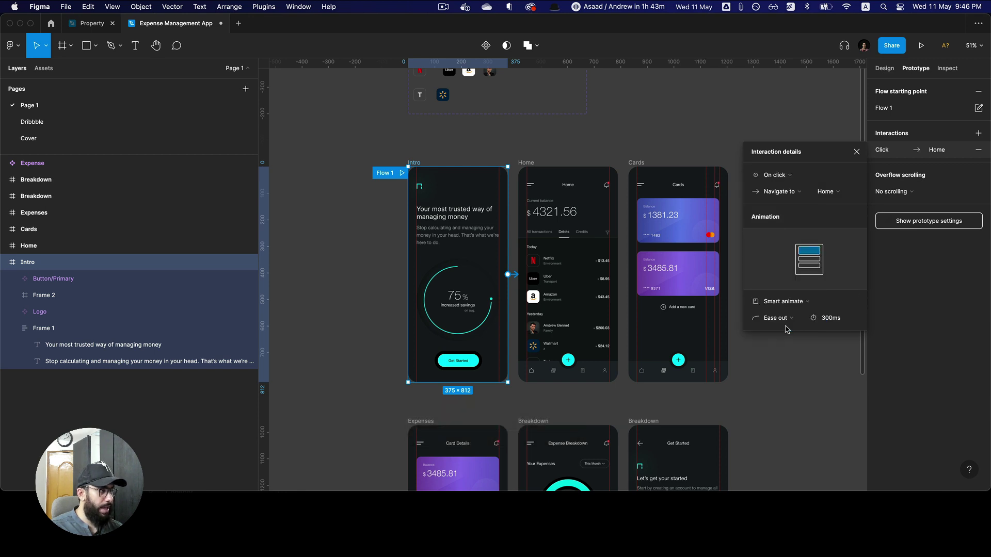
click(781, 320)
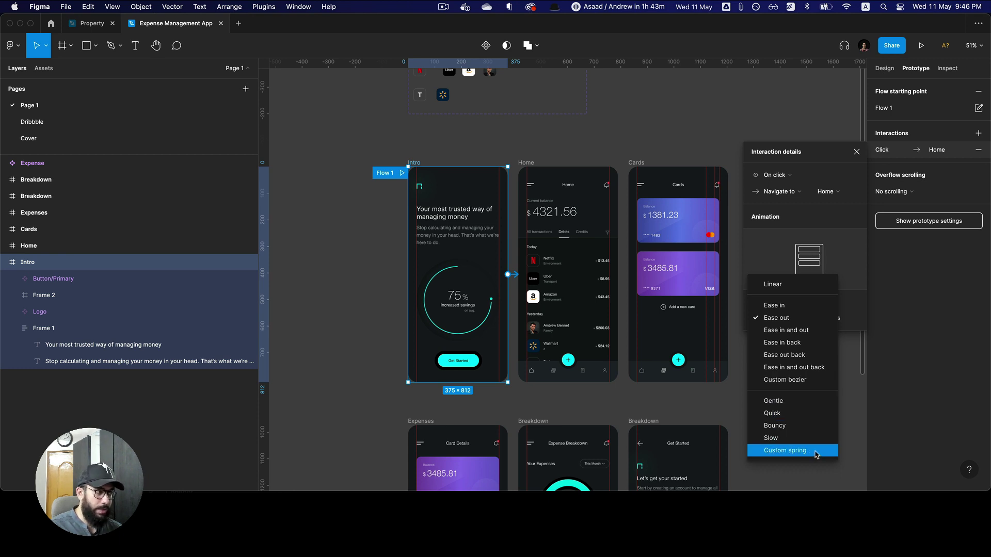
click(786, 401)
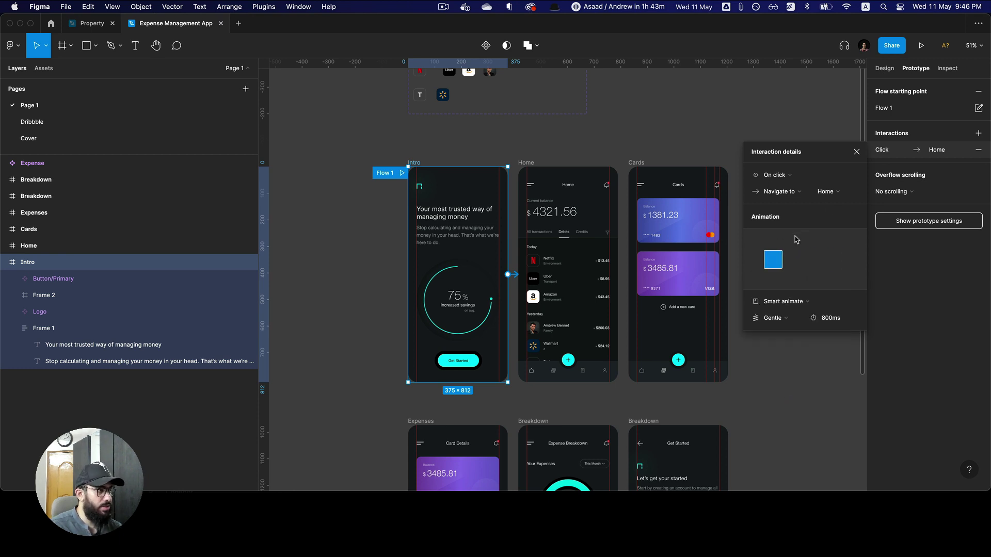
- Present the prototype, check the Intro-to-Home transition, restart the flow, and return to the design file
click(922, 46)
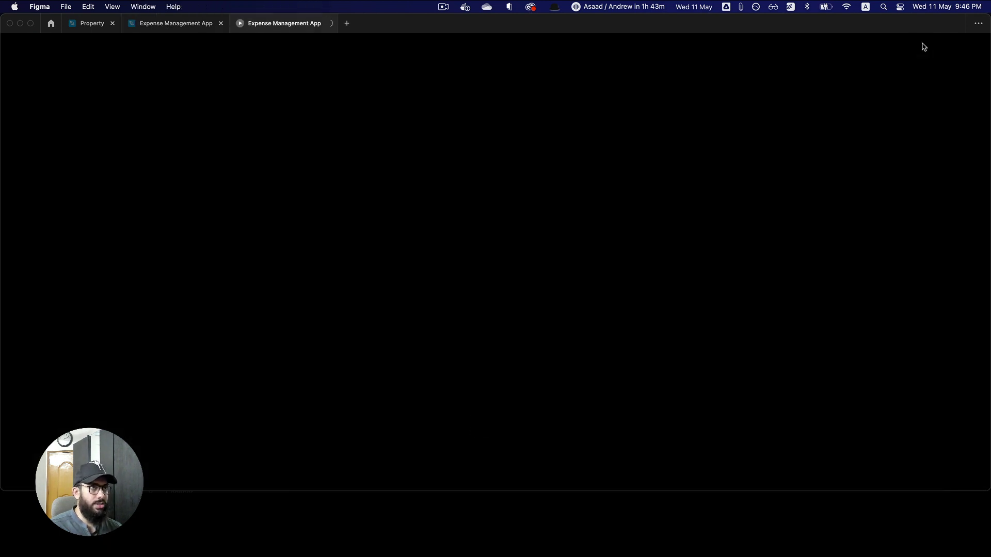
key(super+2)
key(super+3)
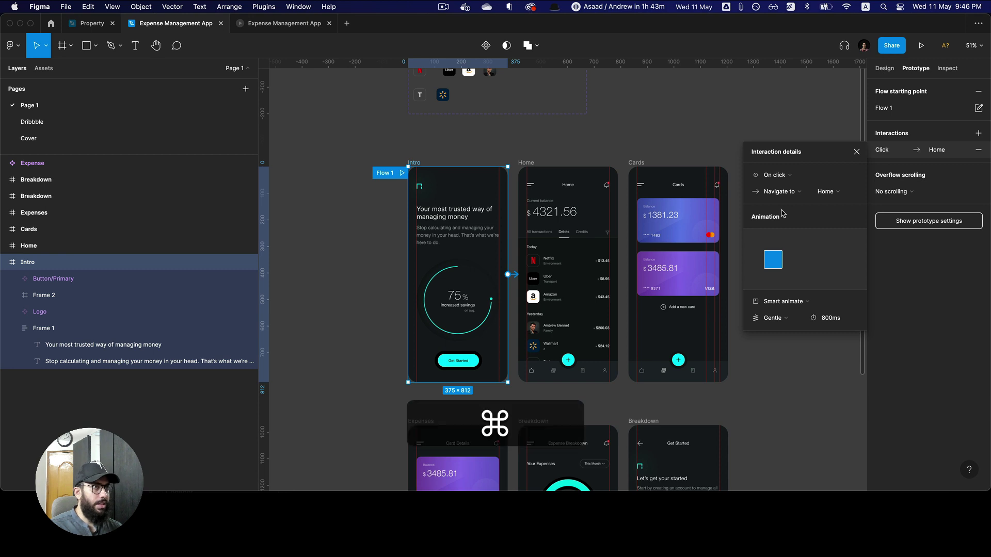
key(super+4)
key(super+3)
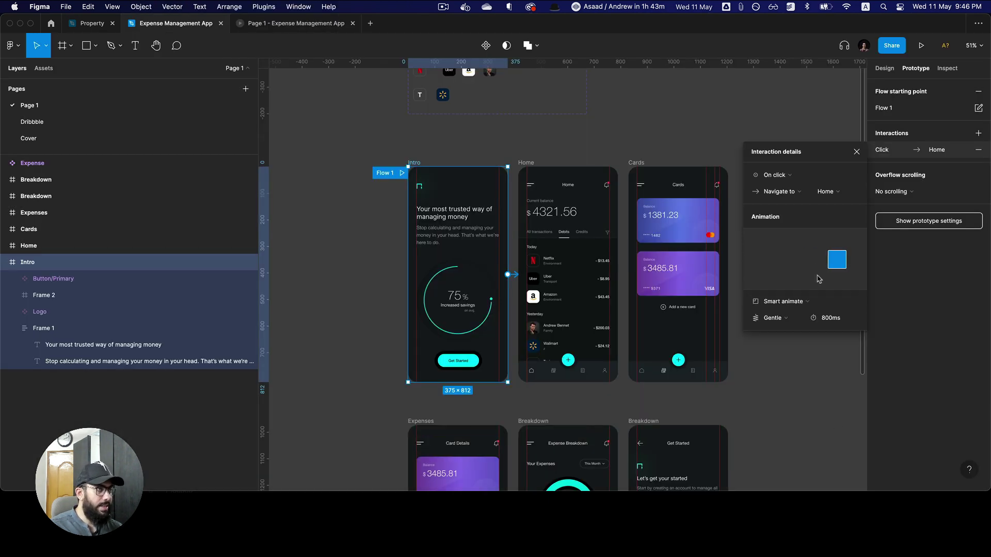
key(super+4)
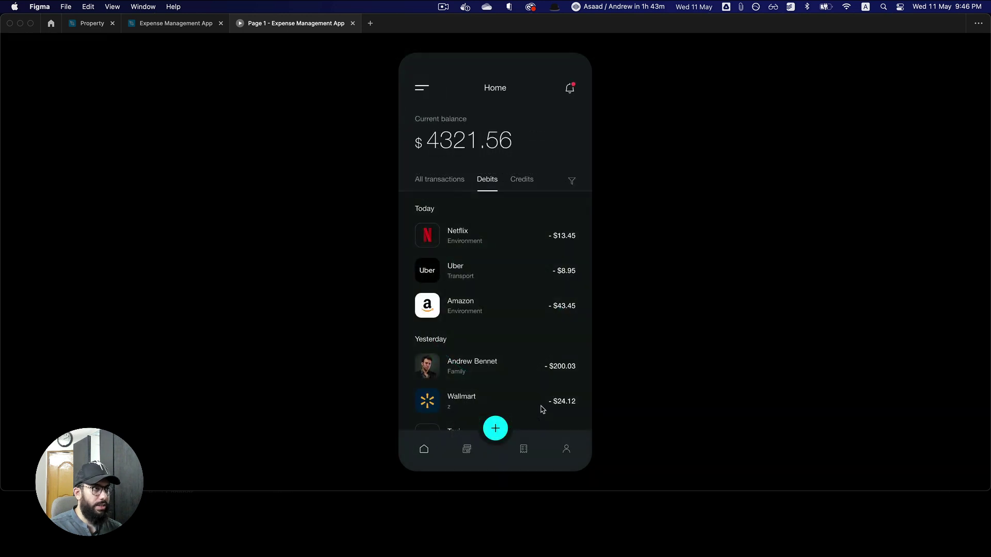
key(r)
key(super+3)
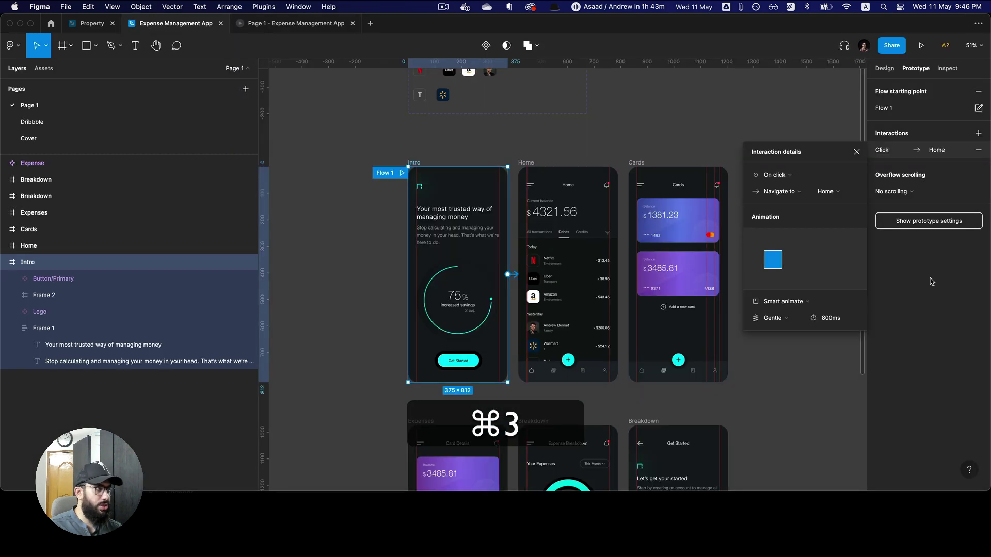
- Set the interaction's easing to Quick and restart the prototype to preview it
click(770, 319)
click(773, 327)
key(super+4)
key(r)
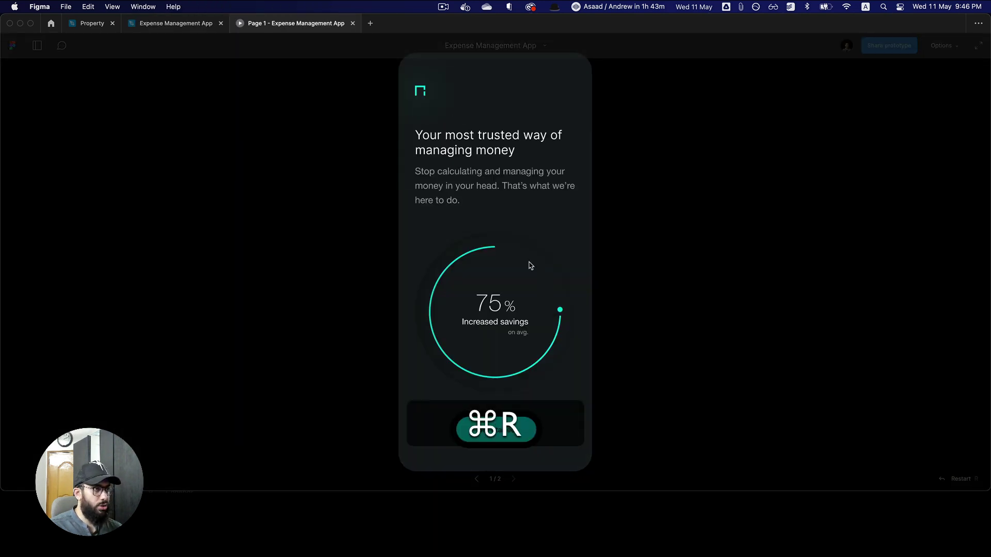
- Set the Intro-to-Home interaction's easing to Bouncy, preview it from the restarted prototype, and return to the design file
key(super+3)
click(773, 318)
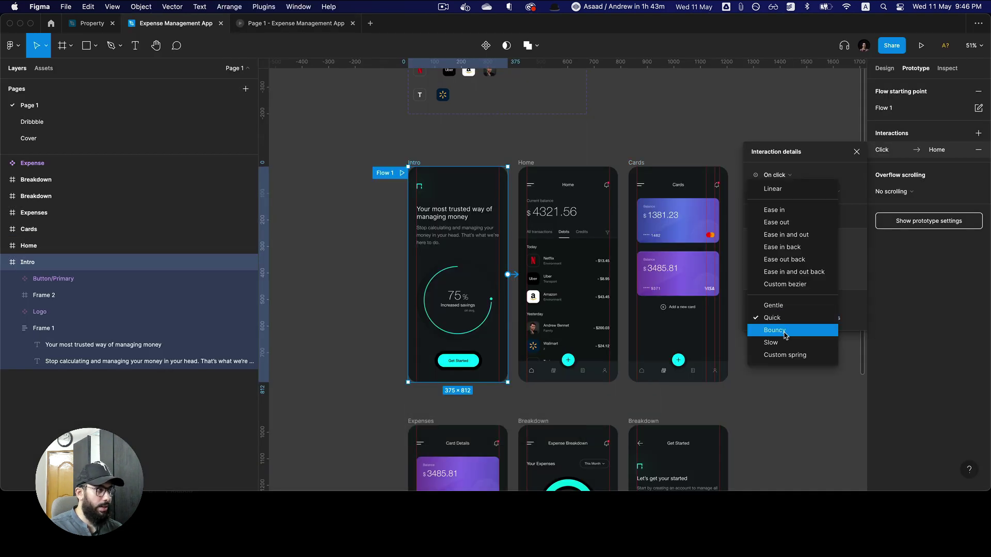
click(774, 331)
key(super+4)
key(super+r)
click(465, 268)
key(super+3)
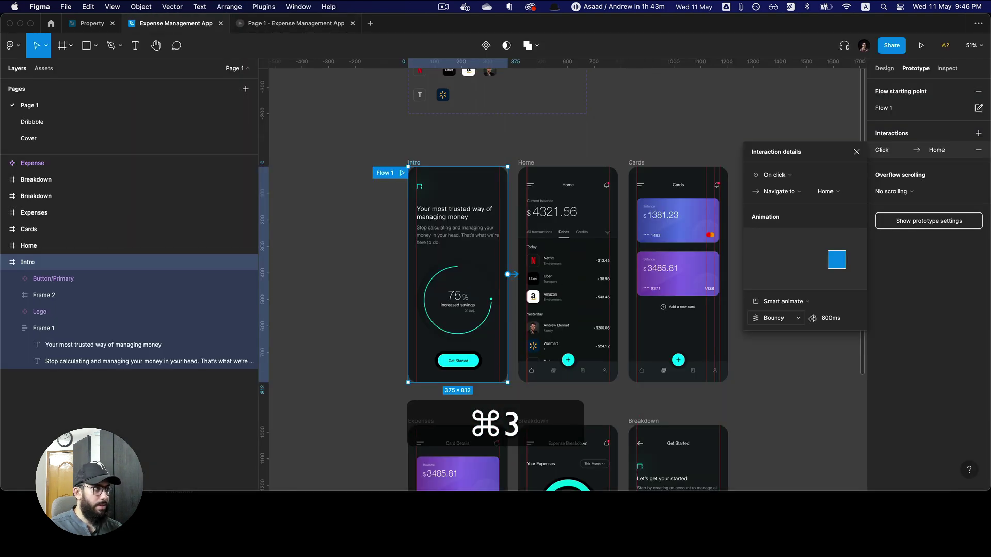
- Set the interaction's easing to Slow, preview the transition in the restarted prototype, and return to the design file
click(775, 318)
click(774, 330)
key(super+4)
key(super+r)
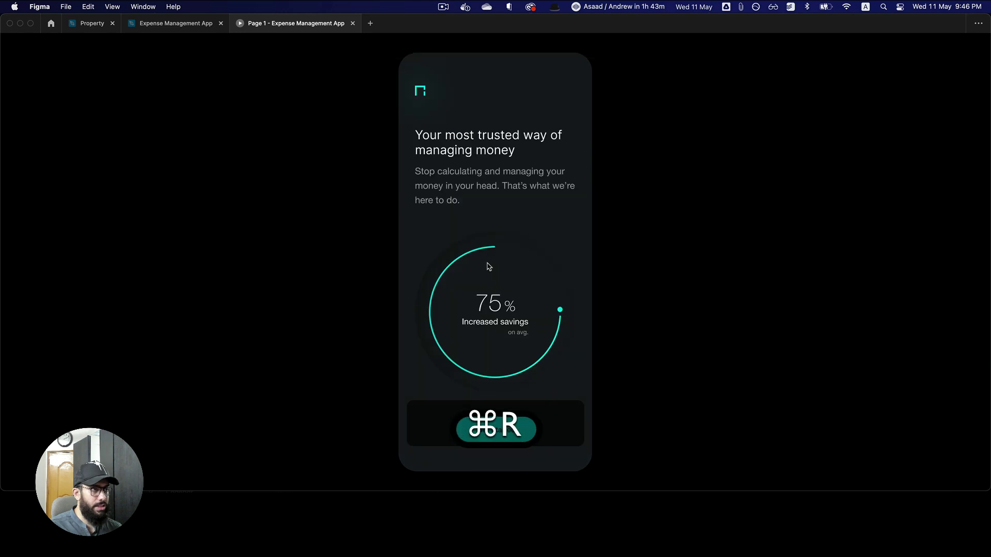
click(489, 267)
key(super+3)
- Set the interaction's easing to Custom spring and reshape its curve into a strong bounce with a stiffness of about 178
click(797, 317)
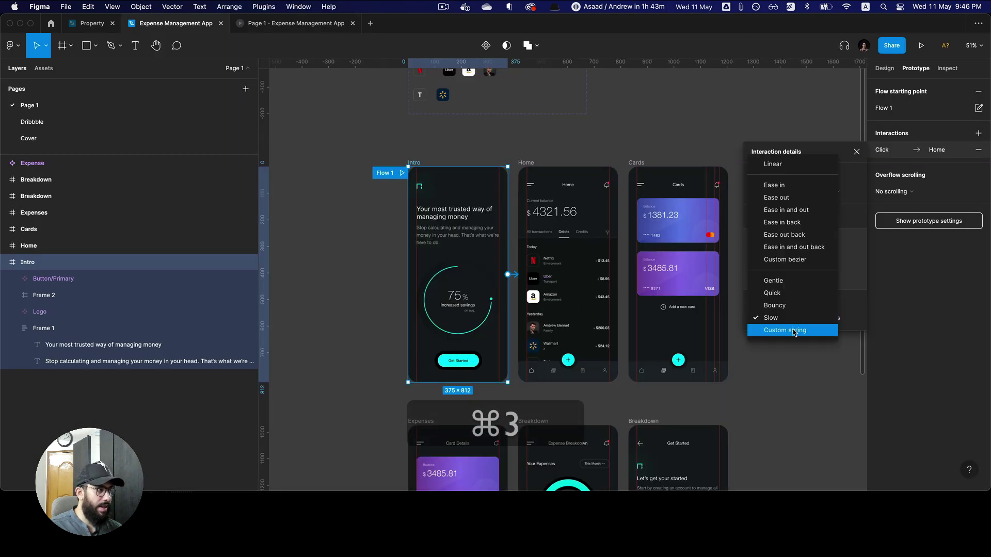
click(793, 330)
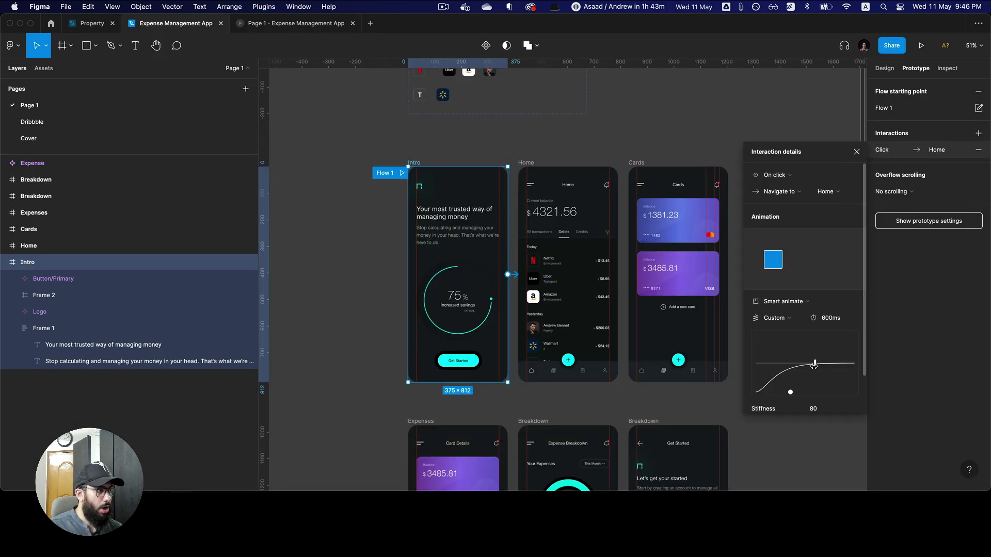
drag(814, 365, 779, 341)
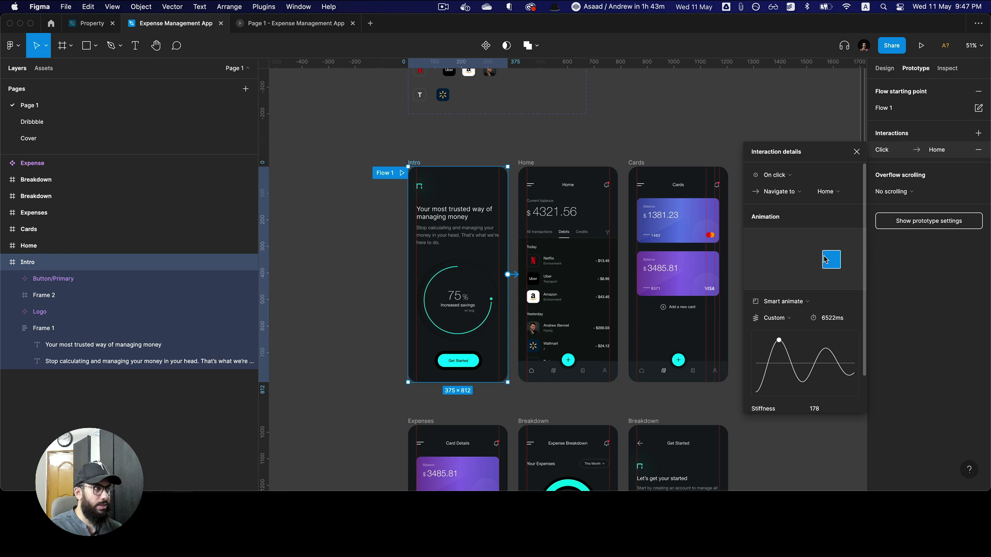
- Preview the custom spring transition in the restarted prototype, then return to the design file and close the interaction details
key(super+4)
key(super+r)
click(551, 301)
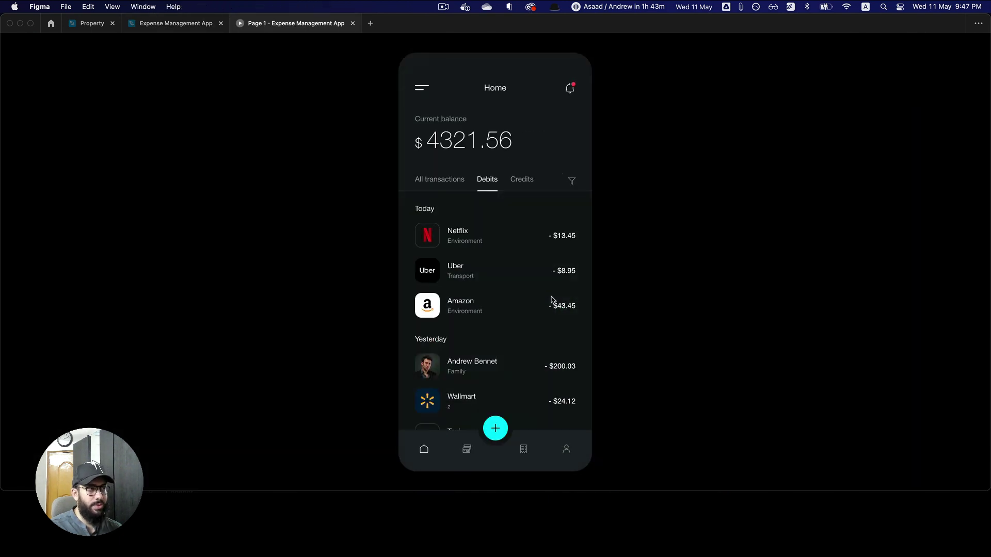
key(super+3)
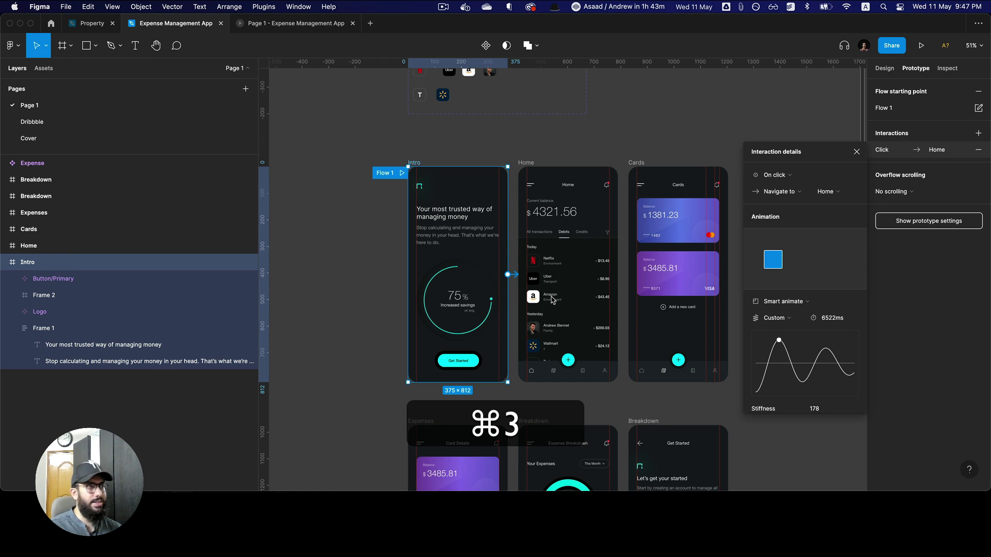
key(Escape)
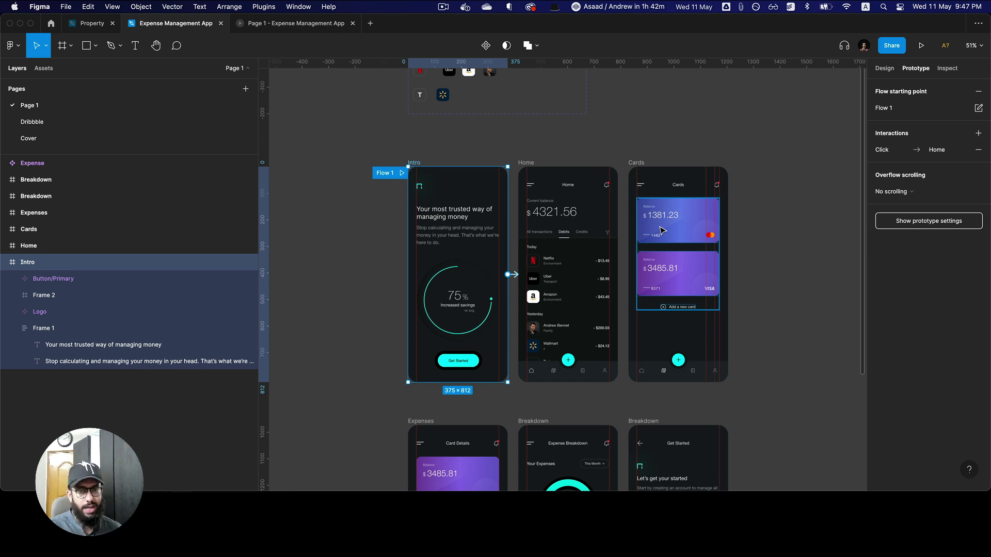
- Draw a new frame about 549 × 794 on the empty canvas beside the Cards frame
click(801, 210)
key(space)
drag(802, 210, 451, 210)
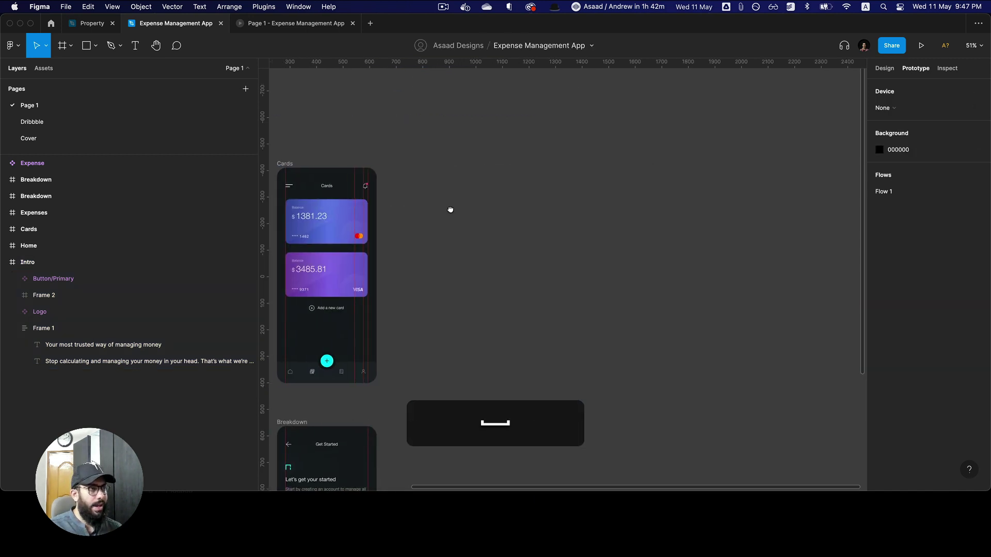
key(z)
click(414, 175)
key(a)
drag(484, 159, 774, 455)
key(space)
drag(637, 239, 506, 257)
key(z)
alt+click(554, 326)
key(space)
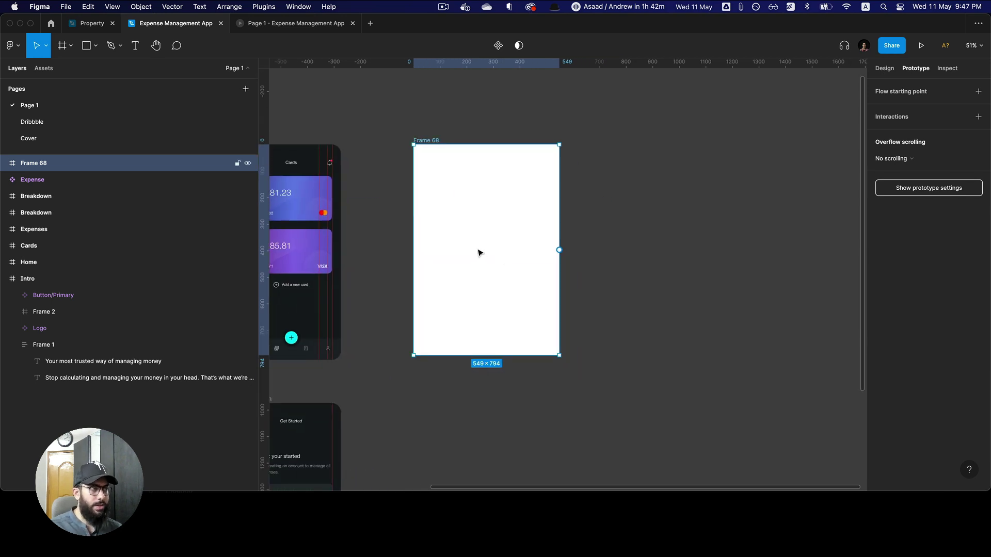
- Search the assets for "heart" and place the heart icon near the middle of the new frame
key(alt+2)
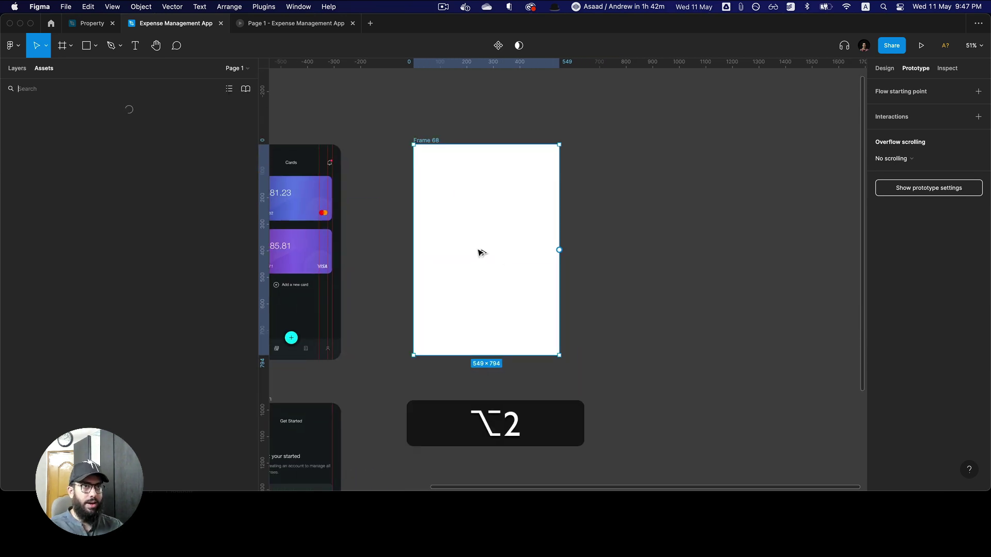
text(heart)
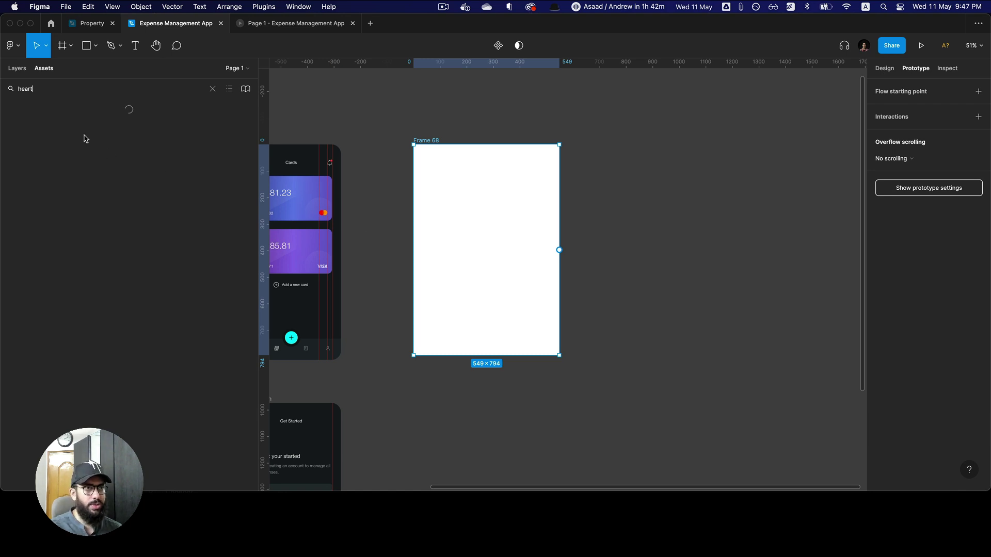
drag(29, 132, 484, 228)
key(z)
click(486, 227)
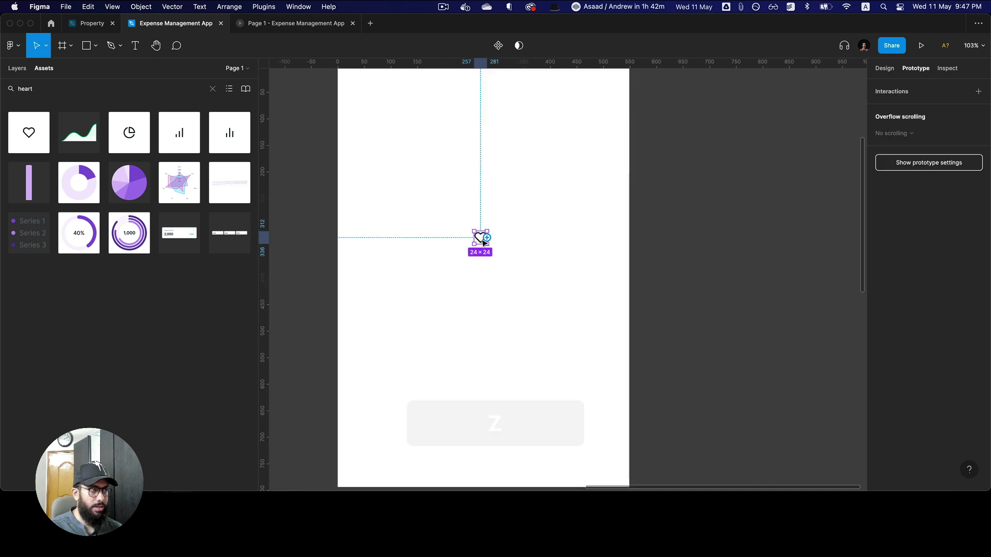
- Detach the heart icon from its component and select the vector shape inside it
key(super+z)
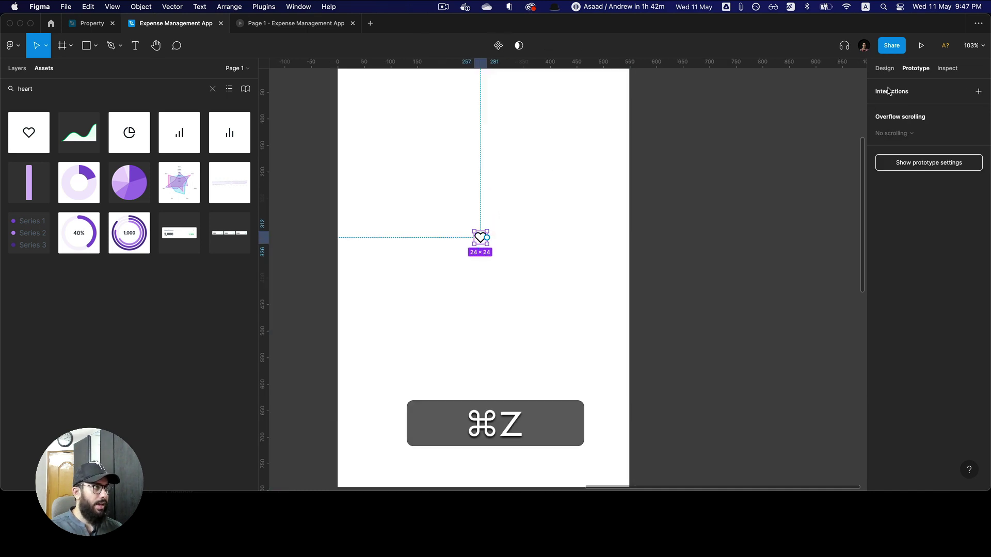
key(shift+super+e)
key(alt+shift+super+e)
key(alt+super+b)
key(alt+super+Return)
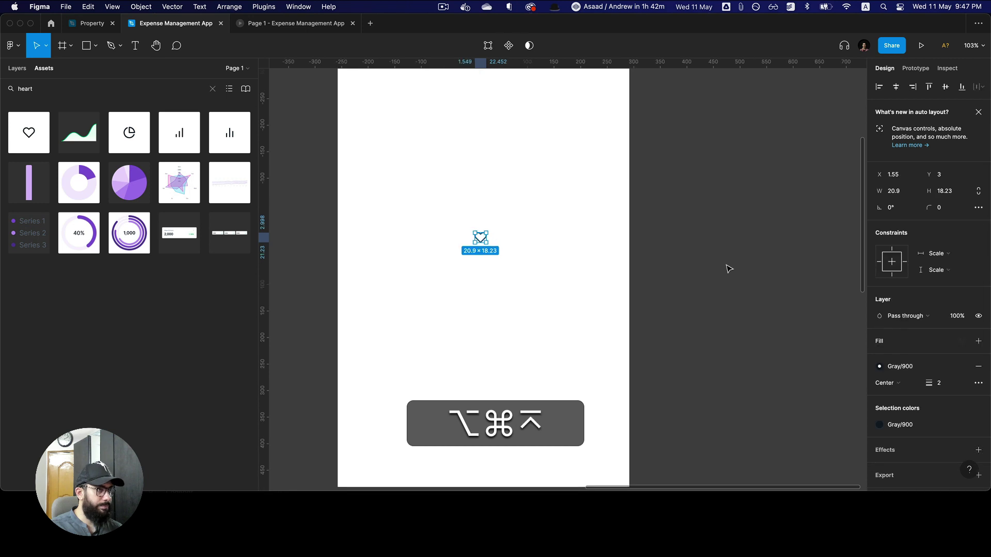
- Resize the heart icon to 100 × 100 and centre it horizontally and vertically in its frame
key(z)
alt+click(582, 249)
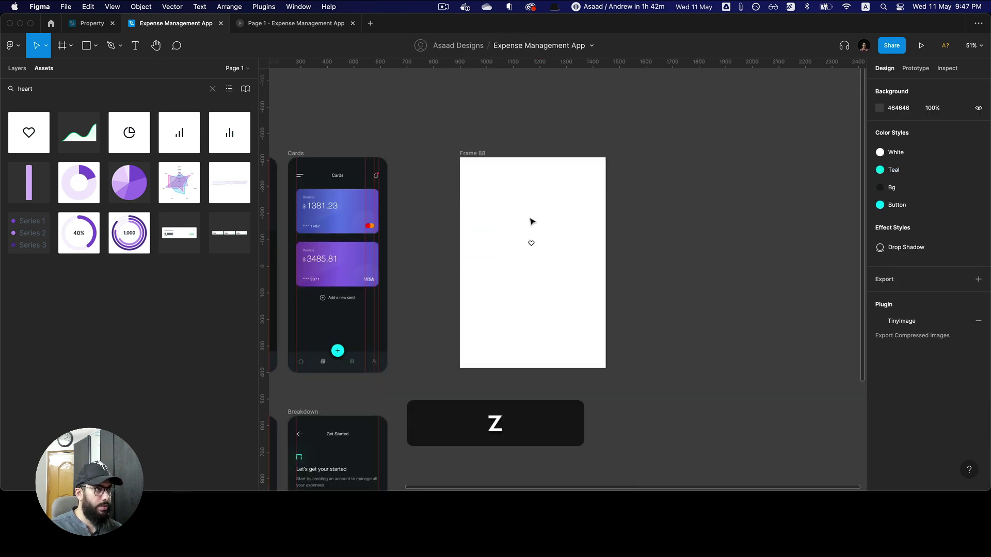
drag(516, 223, 568, 286)
key(shift+super+s)
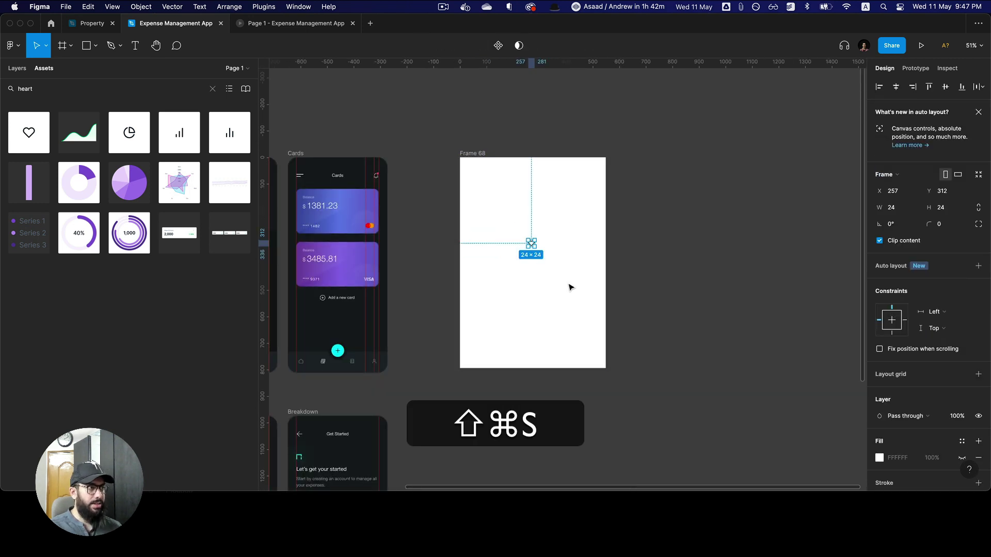
text(100)
key(Return)
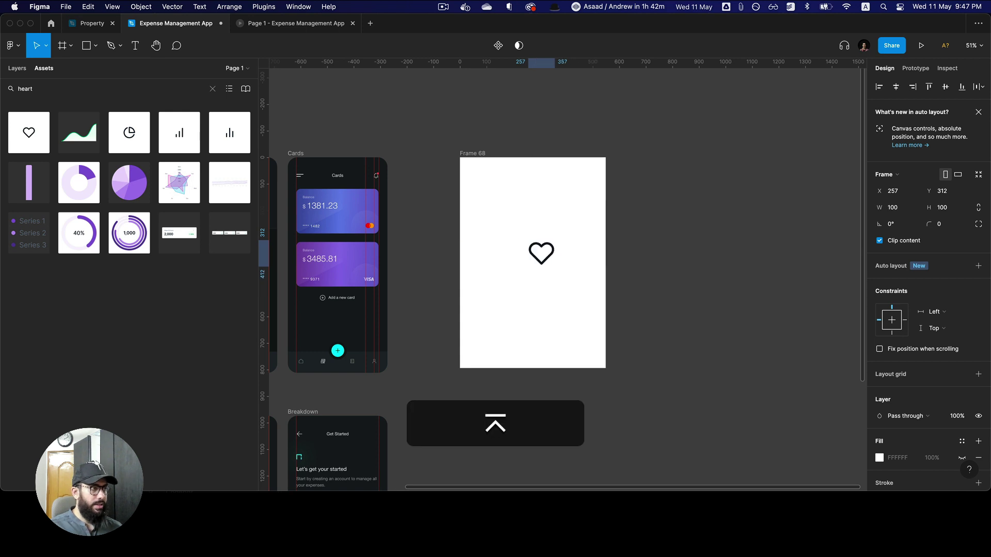
key(alt+h)
key(alt+v)
- Duplicate the frame containing the heart and select the heart in the copy
click(472, 156)
key(super+d)
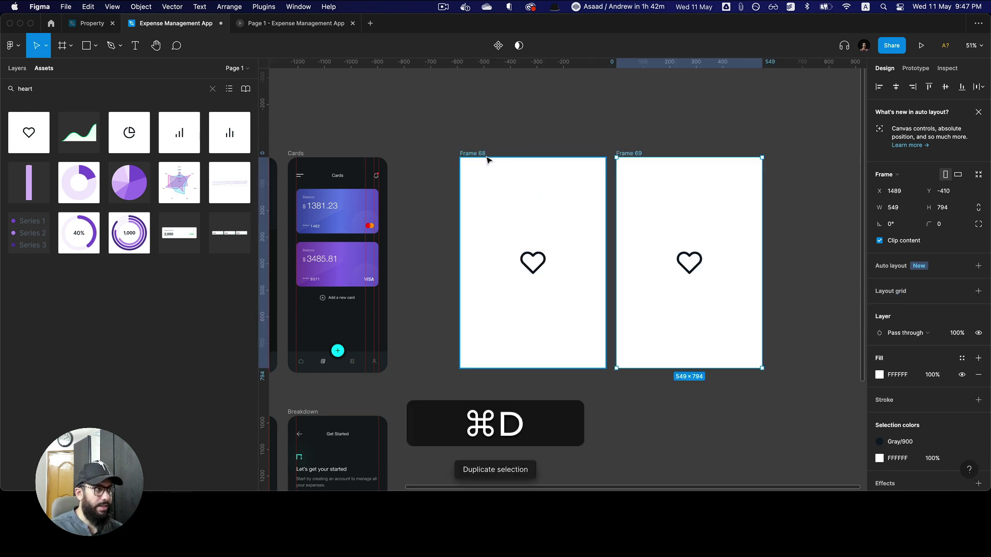
click(697, 269)
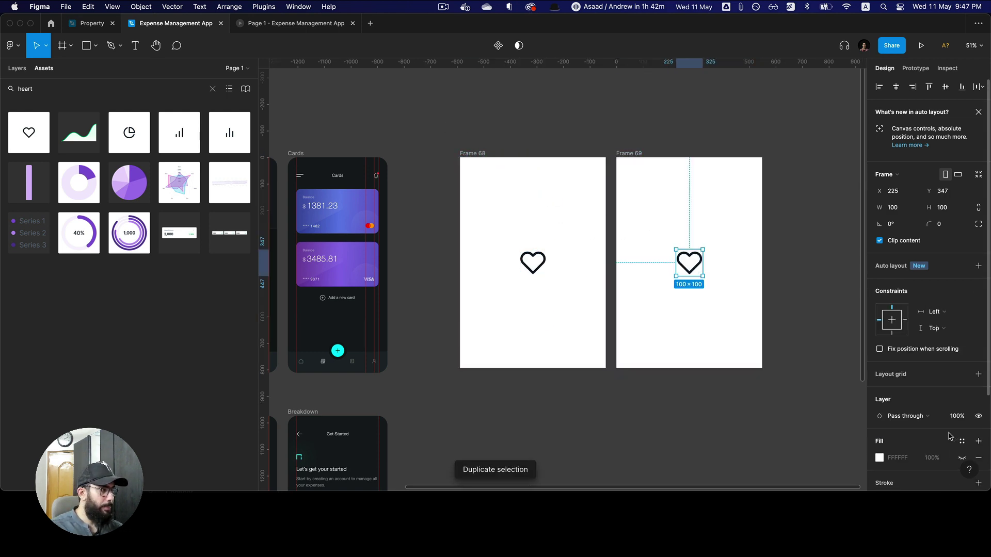
scroll(929, 432, down, 1)
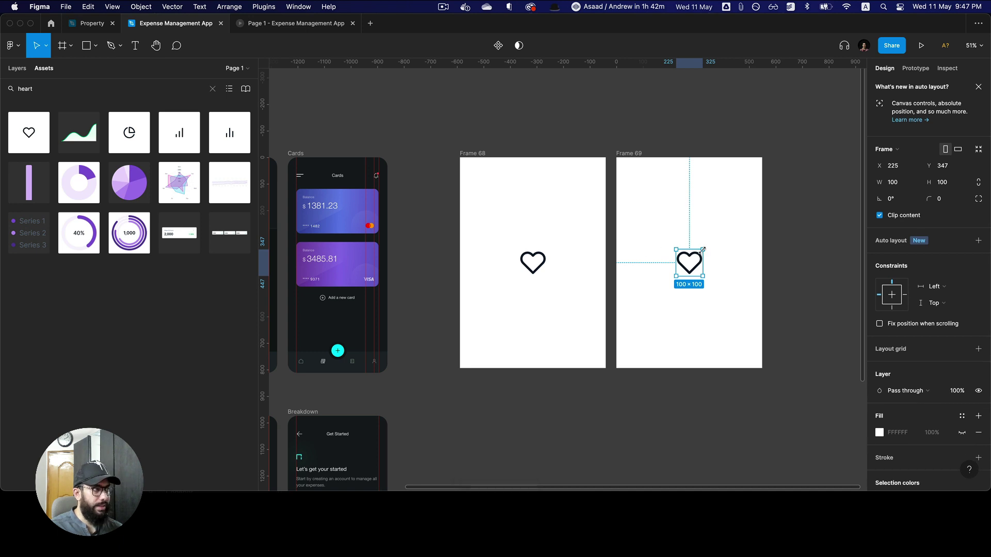
scroll(909, 331, down, 4)
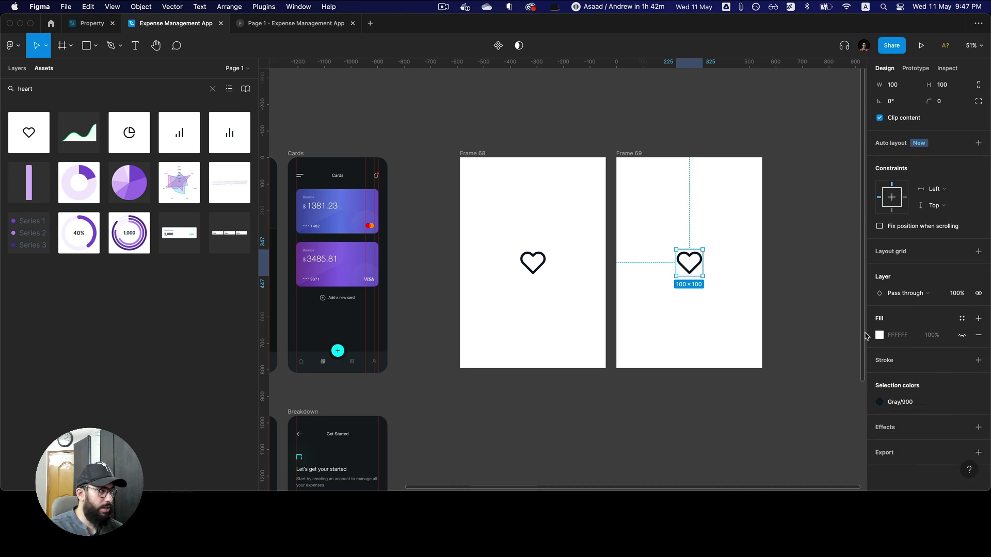
click(878, 336)
drag(850, 283, 869, 290)
key(super+Escape)
key(ctrl+z)
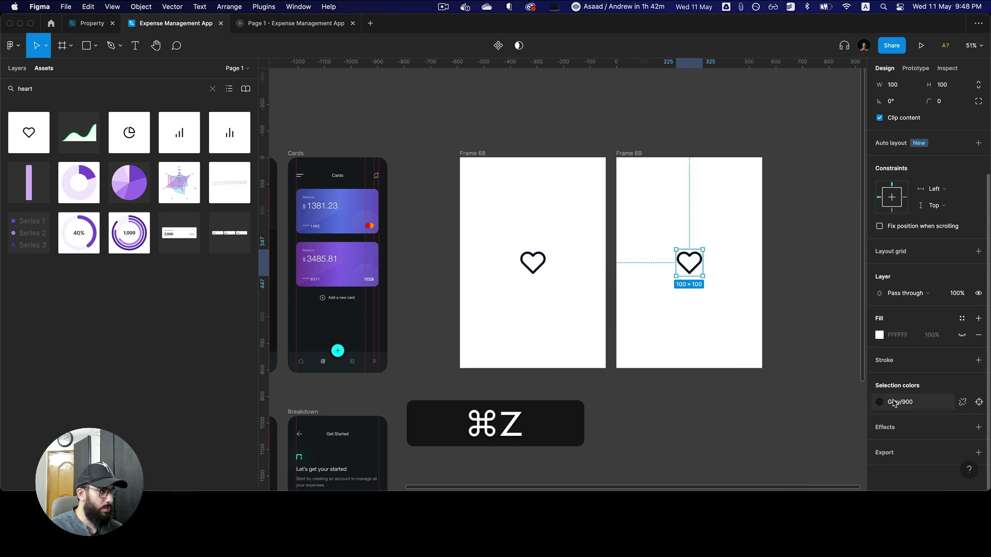
- Change the duplicated heart's Gray/900 selection colour to the Error/500 colour style
click(890, 402)
text(red)
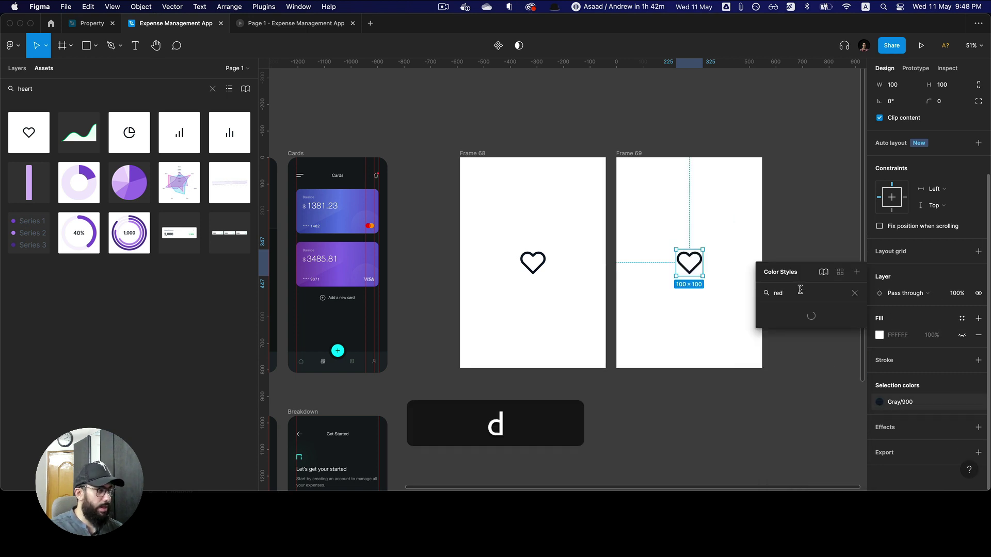
key(super+a)
key(super+e)
text(error)
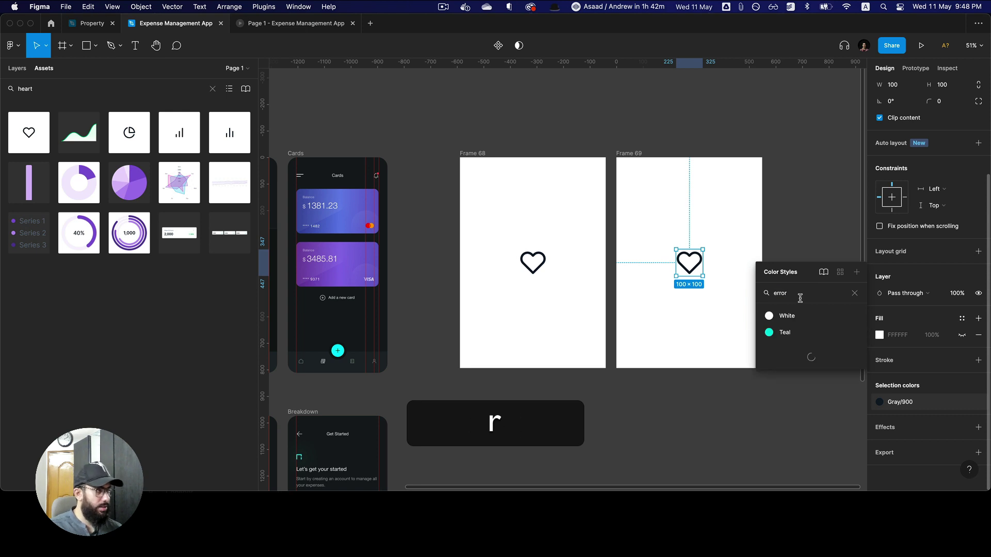
scroll(803, 420, down, 2)
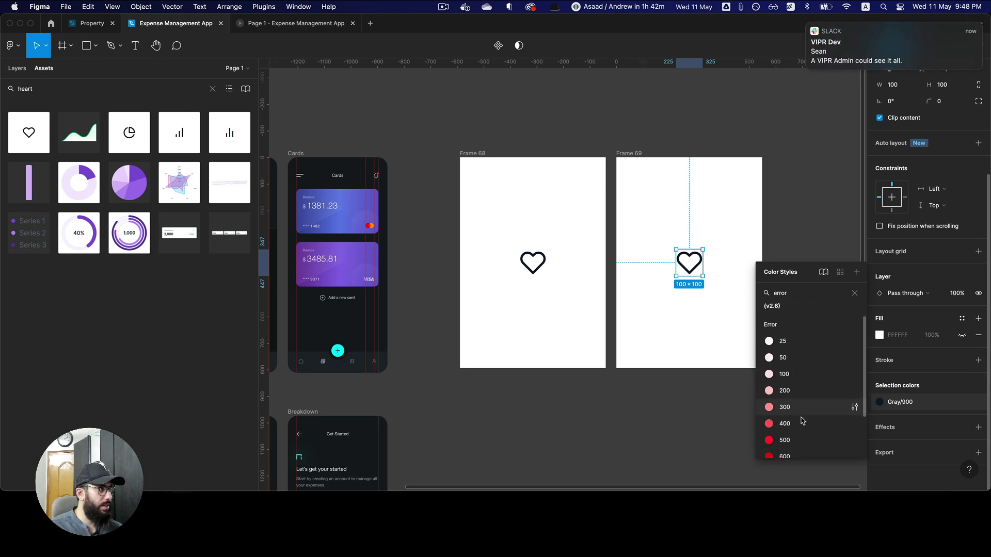
click(806, 420)
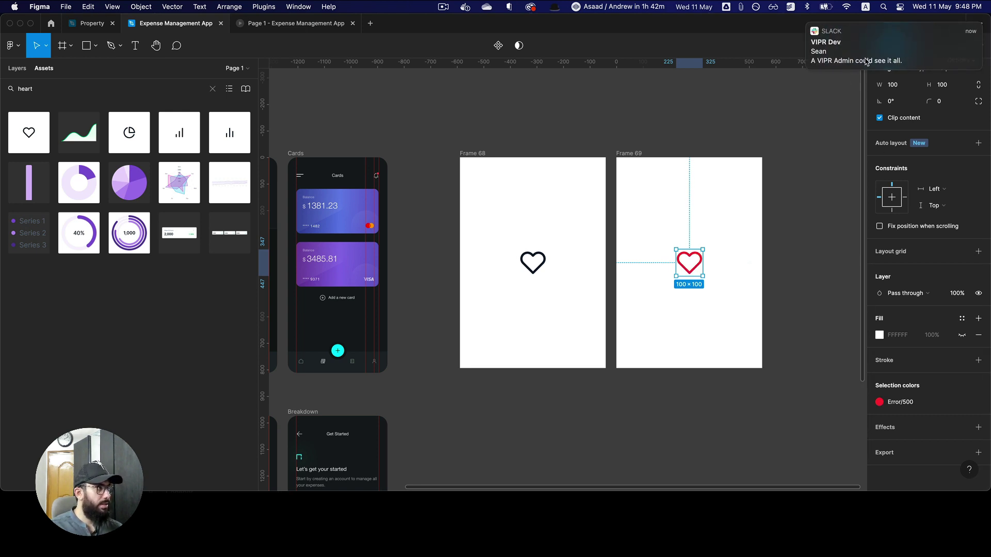
- Switch to Slack and quit it
click(401, 491)
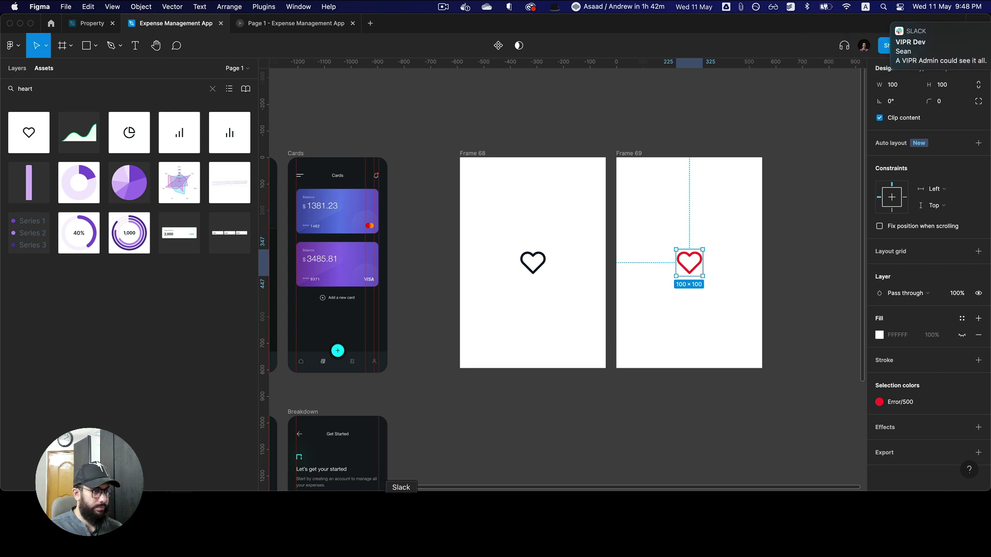
key(super+q)
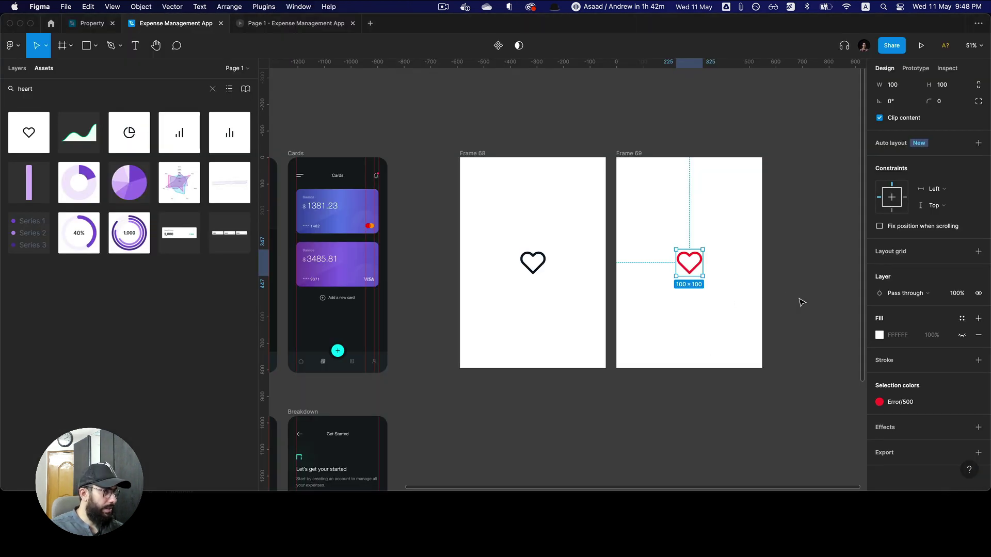
- Enlarge the red heart proportionally from its centre to about 176 × 176
drag(703, 250, 714, 239)
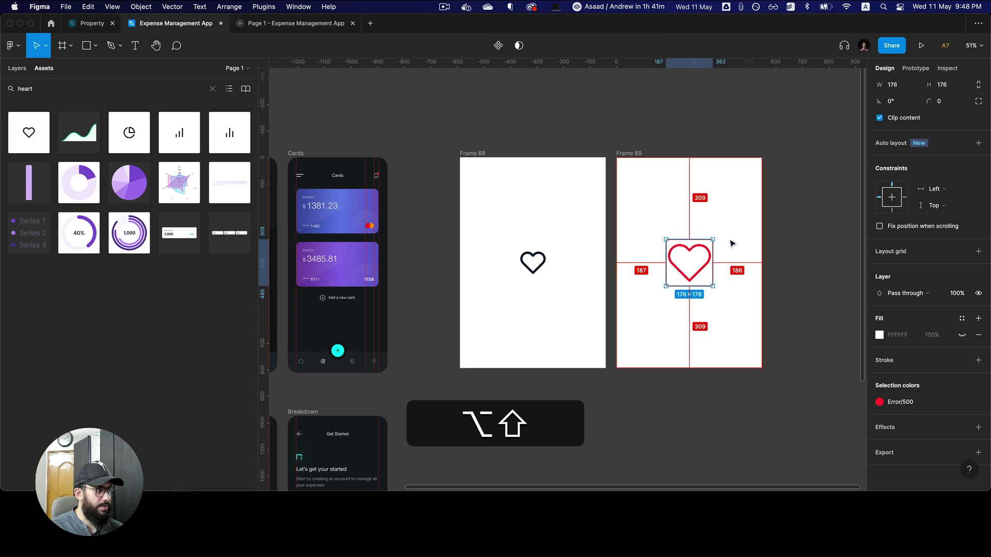
click(537, 135)
- Fill the enlarged heart's vector shape with a red colour style from the Error palette
click(711, 268)
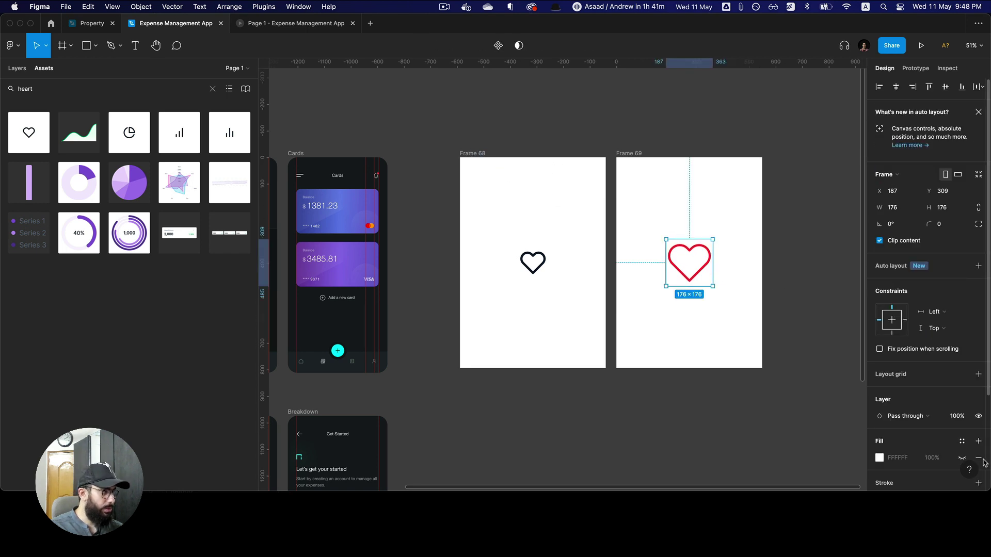
key(Return)
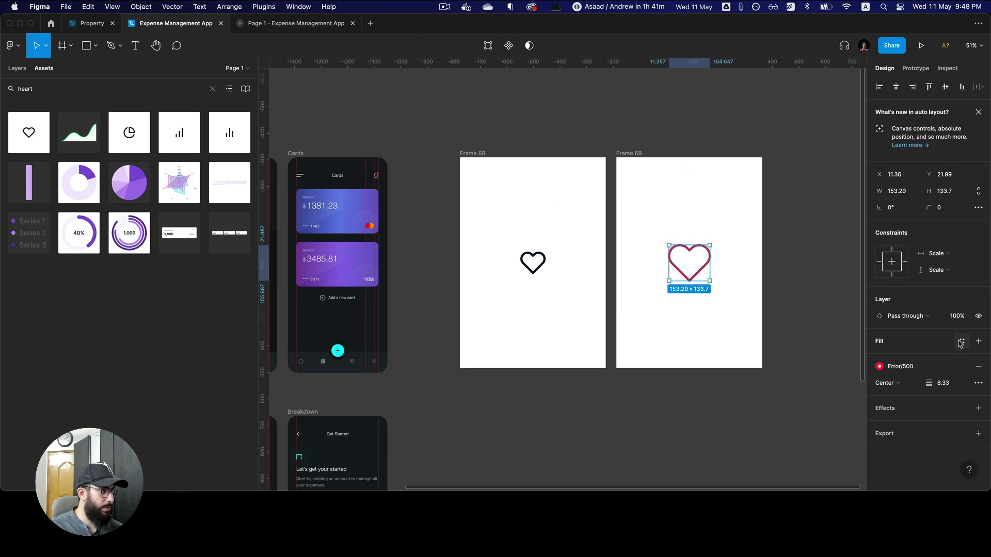
click(962, 341)
text(error)
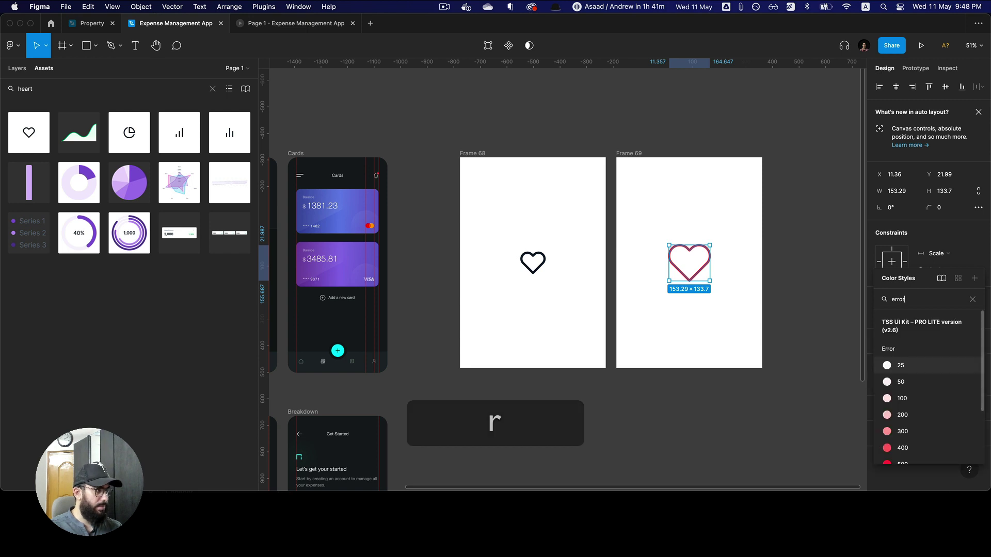
key(Down)
key(Down)
key(Down)
key(Down)
key(Down)
key(Return)
click(592, 212)
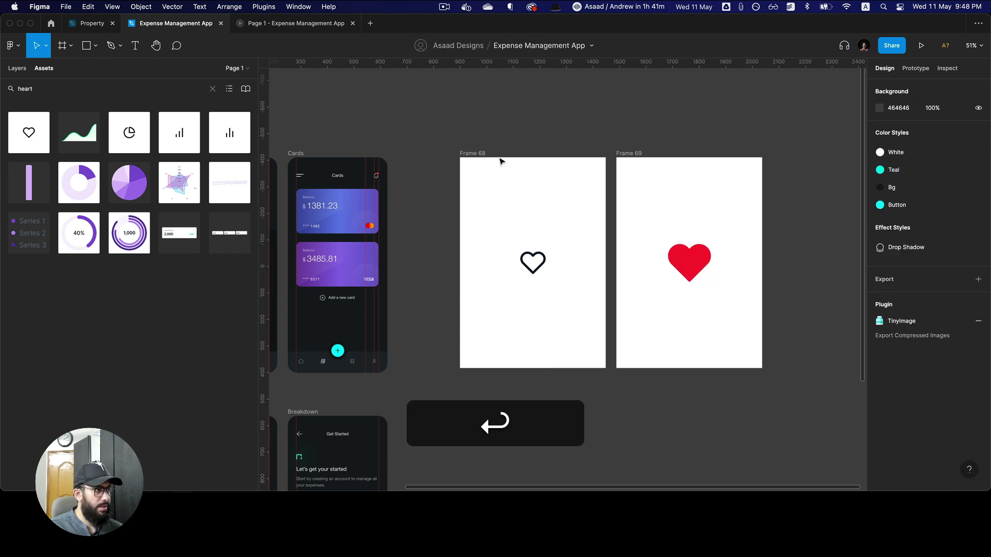
- Connect the outlined-heart Frame 68 to the red-heart Frame 69 with a prototype interaction
click(468, 155)
key(shift+super+e)
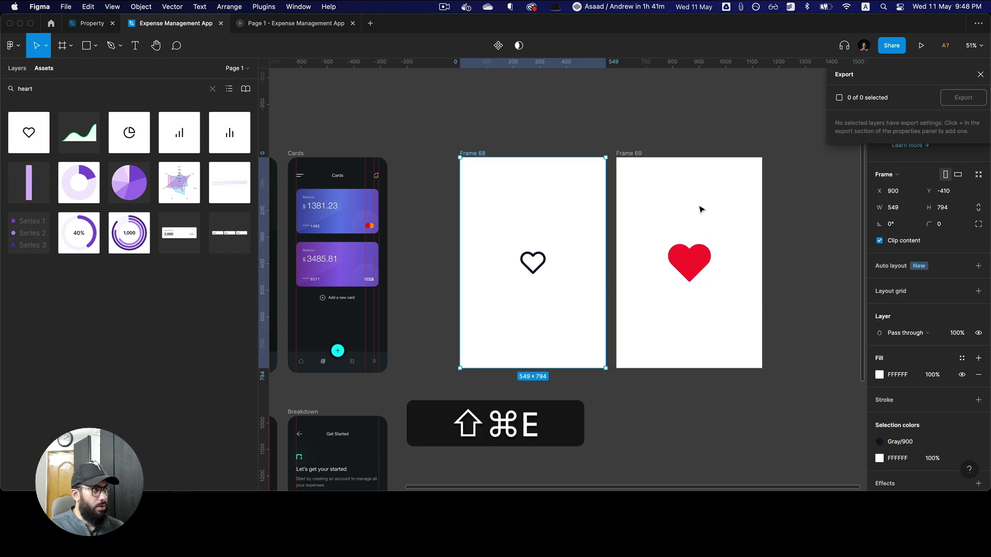
click(981, 75)
key(shift+e)
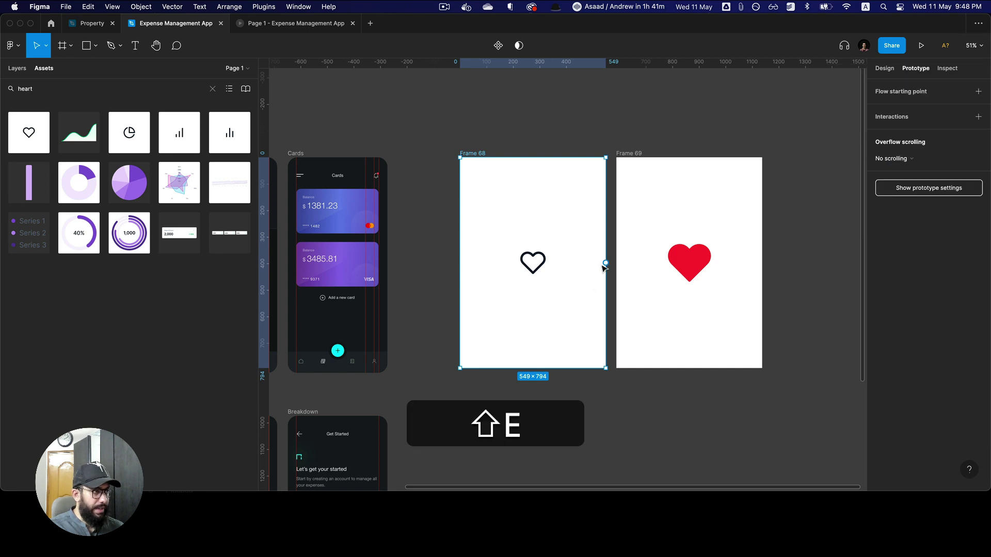
drag(604, 267, 738, 272)
- Preview Flow 2 in the open prototype presentation and trigger the heart transition
key(super+4)
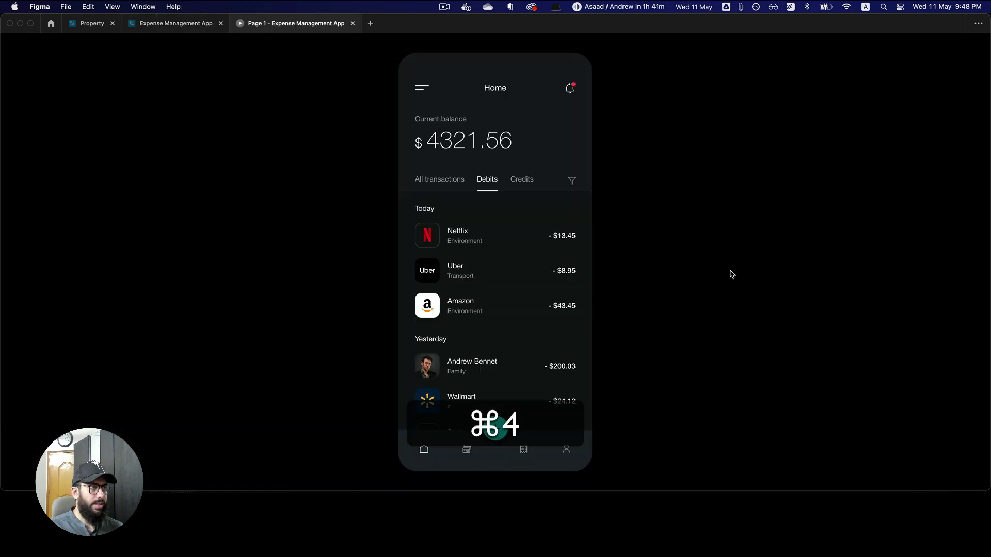
key(super+3)
key(super+4)
click(37, 45)
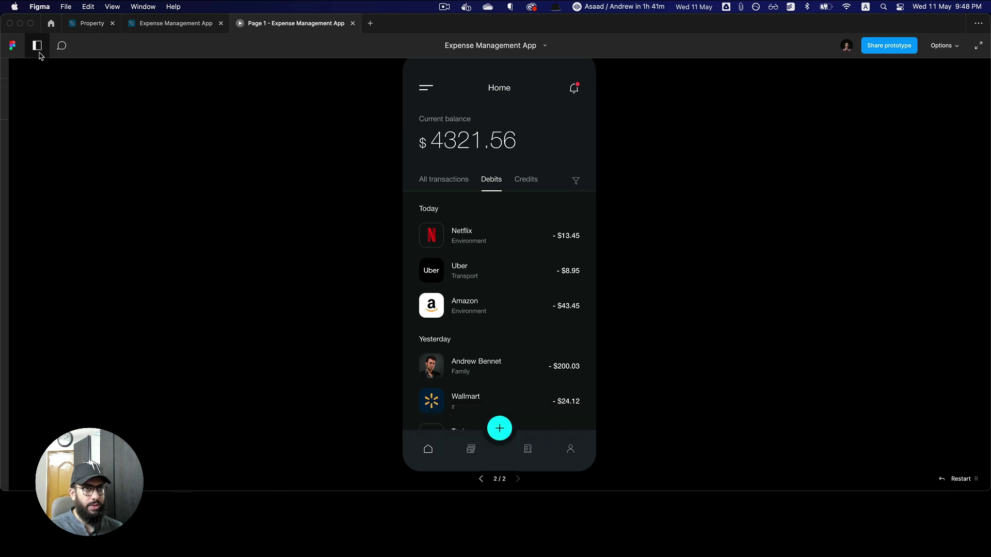
click(25, 107)
click(566, 269)
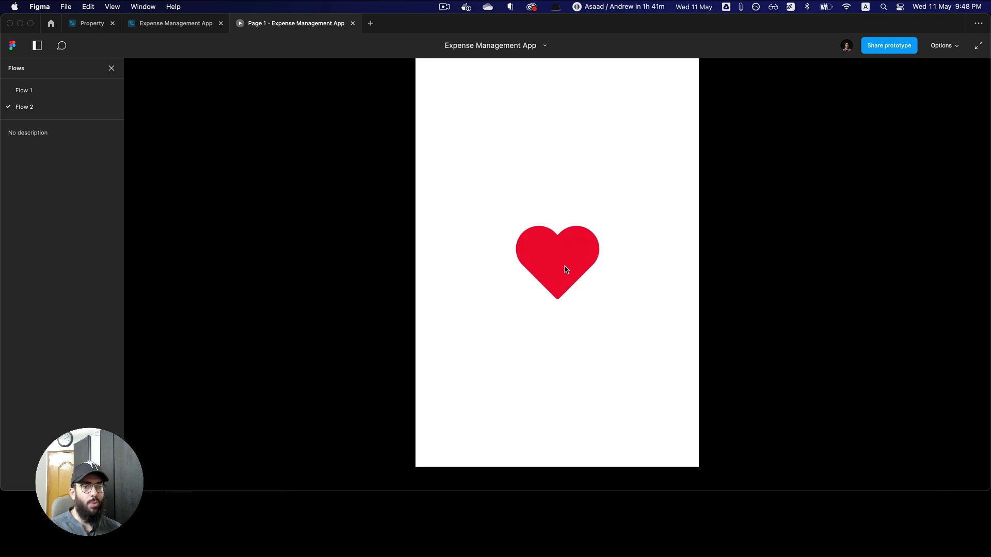
- Return to the Expense Management App design file and cut both heart frames from the canvas
key(super)
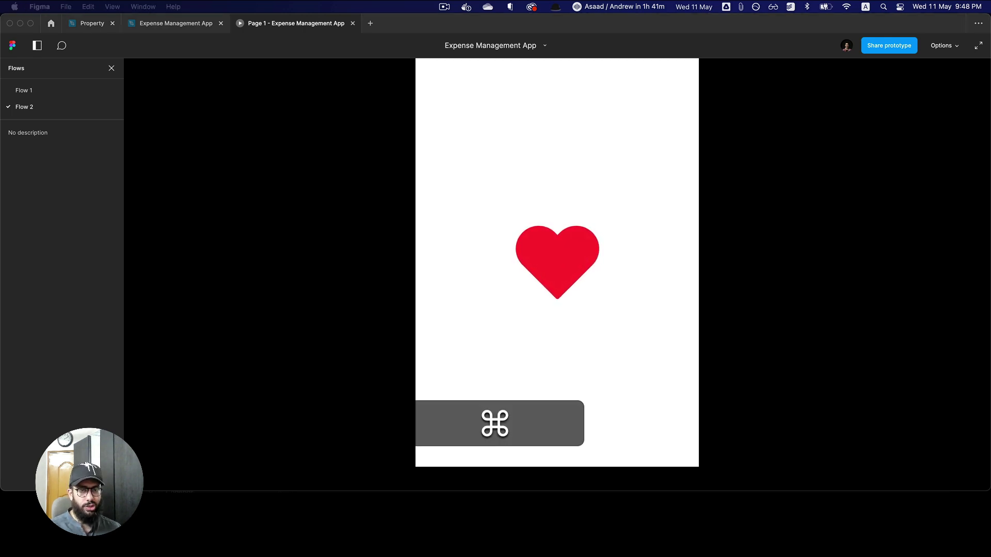
click(157, 28)
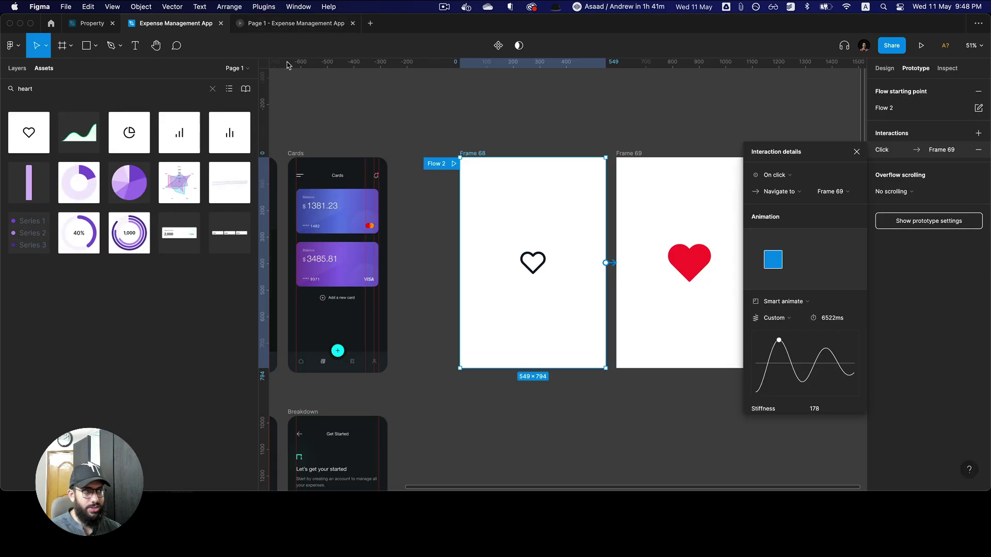
key(Escape)
drag(440, 137, 858, 480)
key(super+x)
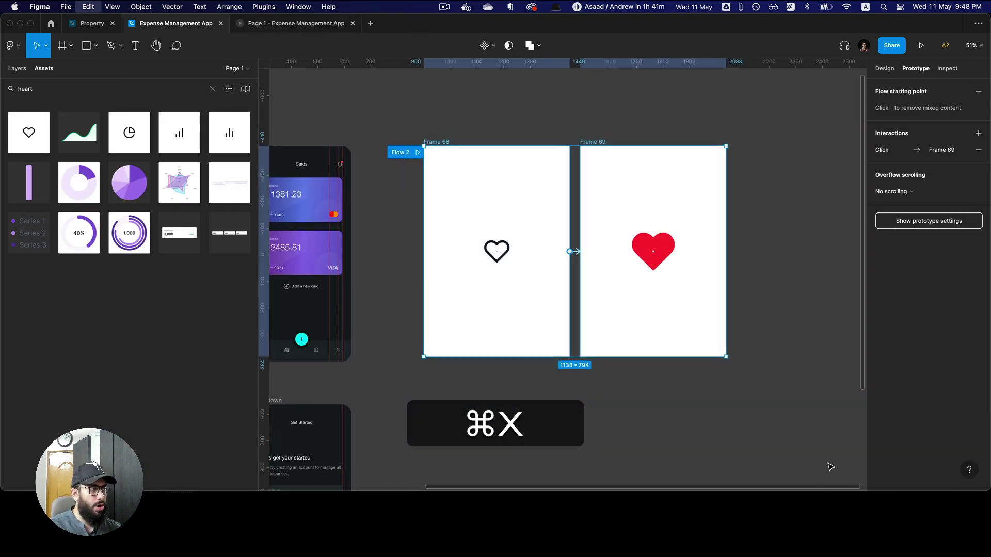
- Select the Get Started button on the Intro screen and show its design properties and the layer list
key(space)
drag(546, 328, 818, 308)
key(z)
click(470, 320)
click(473, 320)
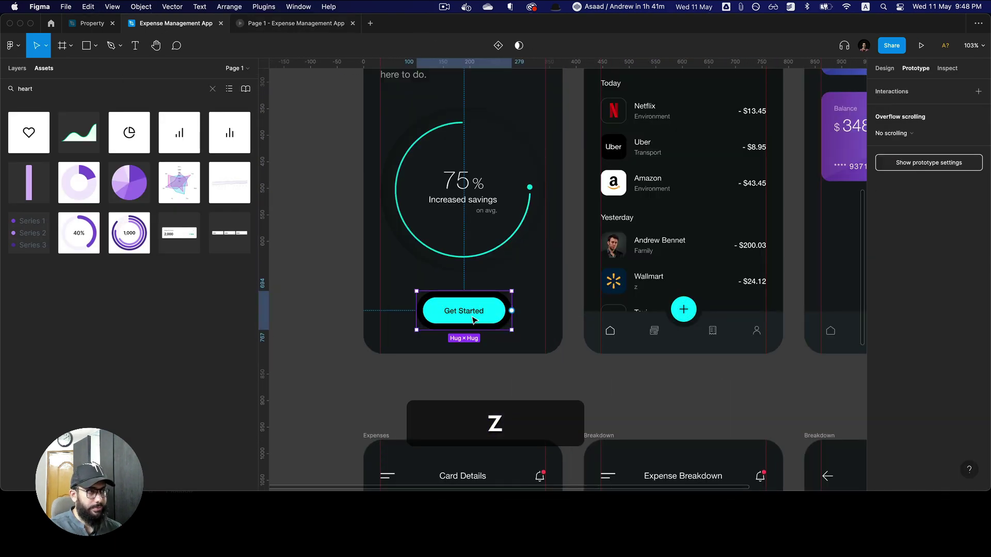
key(shift+e)
key(alt+1)
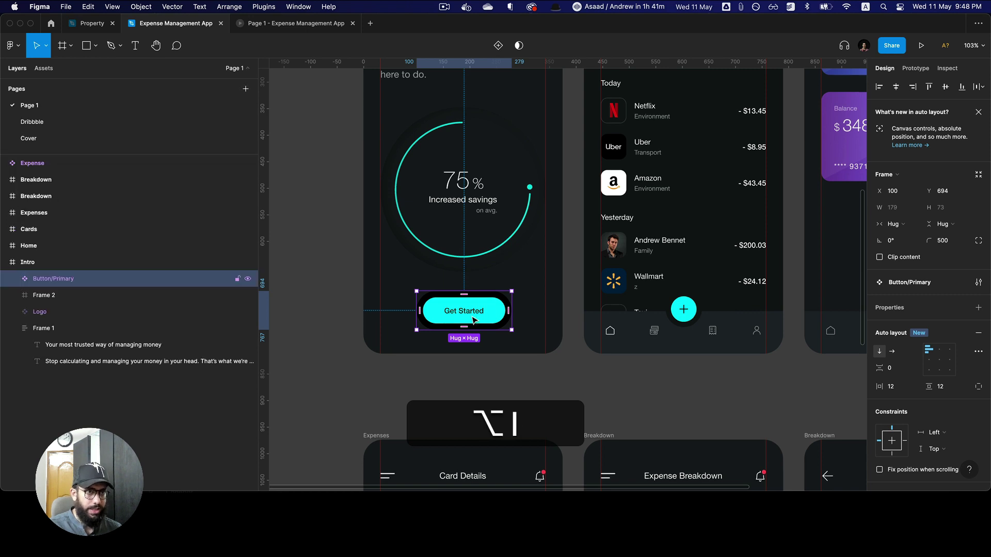
- Try enlarging the Get Started button's right padding directly on the canvas, and undo it
key(z)
click(471, 316)
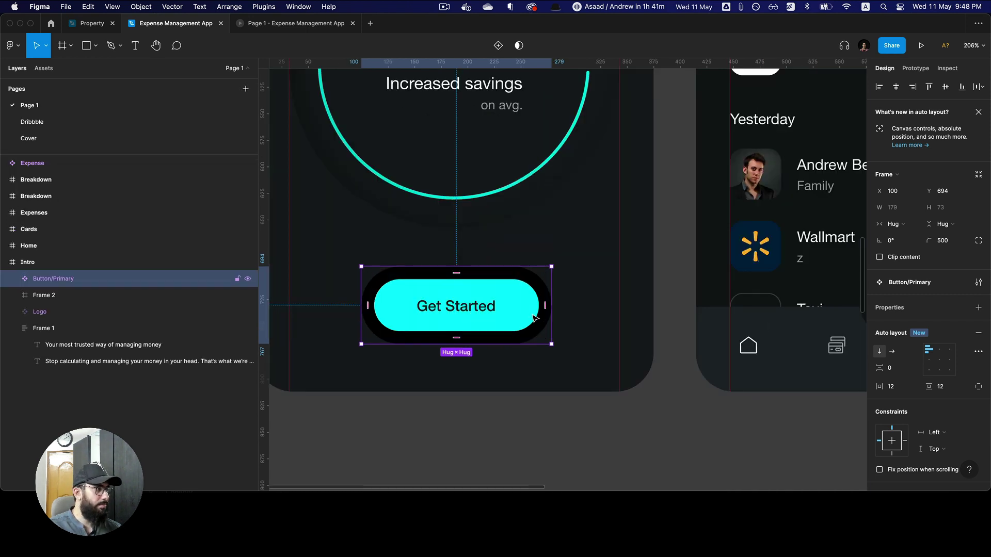
key(z)
alt+click(522, 317)
key(space)
drag(526, 316, 454, 291)
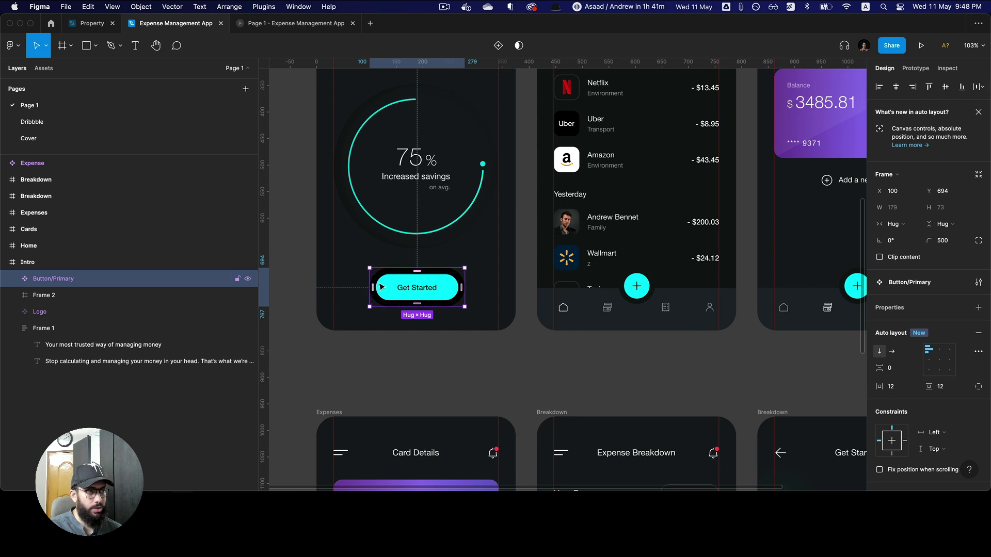
key(z)
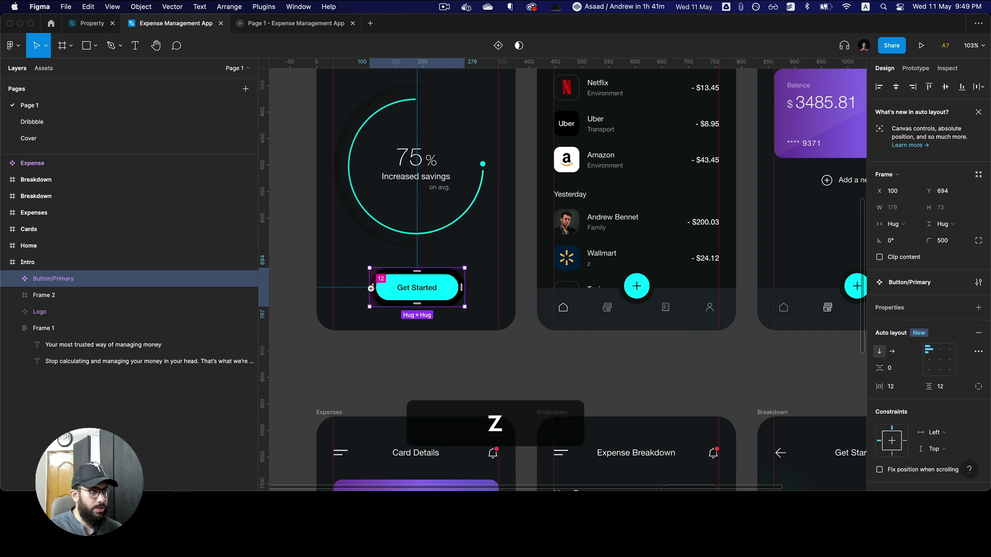
click(371, 287)
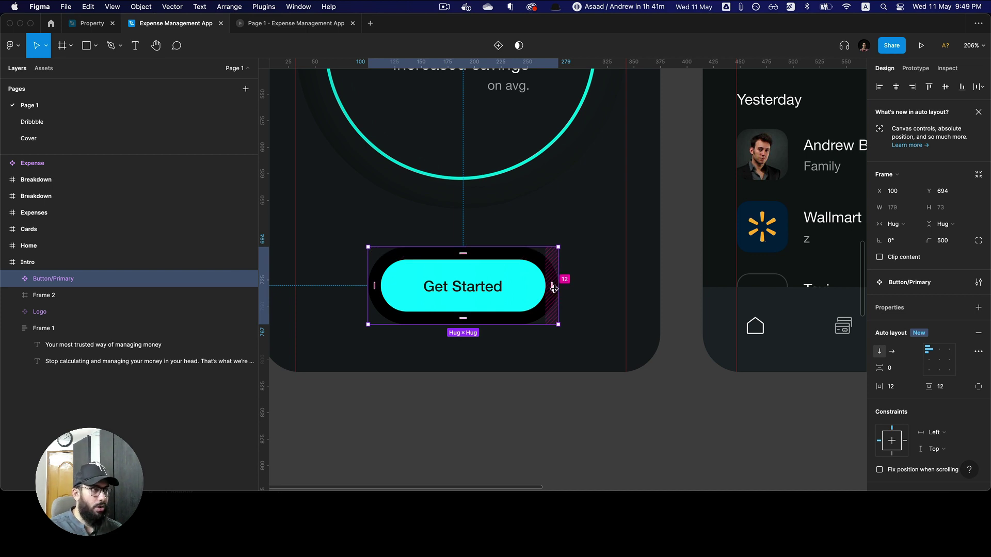
drag(553, 288, 608, 289)
key(super+z)
key(alt+super+z)
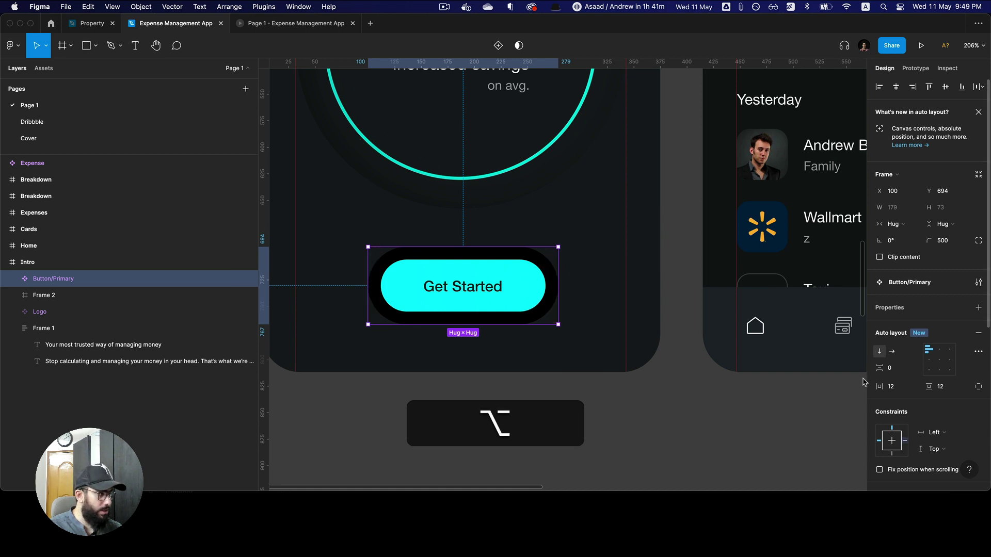
- Increase the button's right padding to 70 and enlarge its top padding on the canvas, and undo both changes
key(alt)
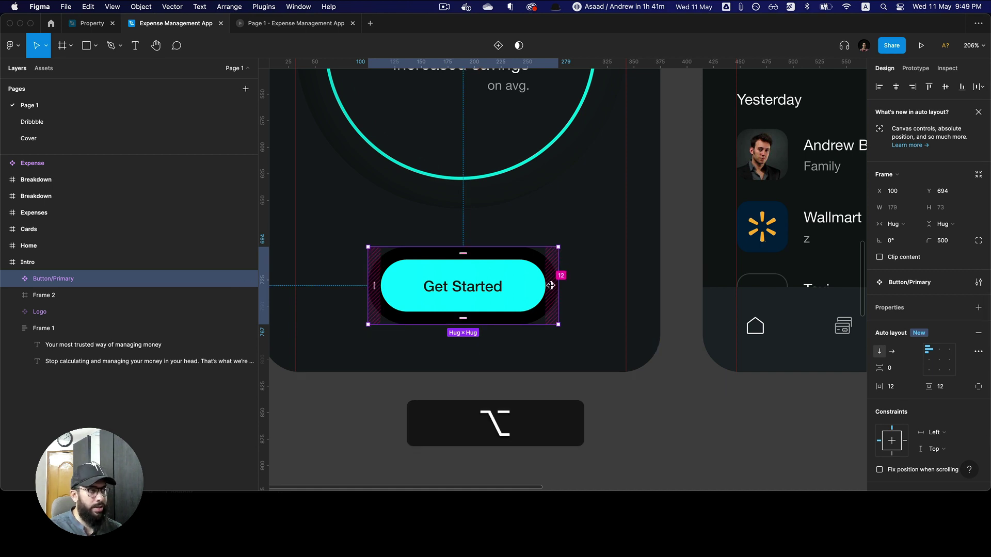
drag(537, 287, 612, 289)
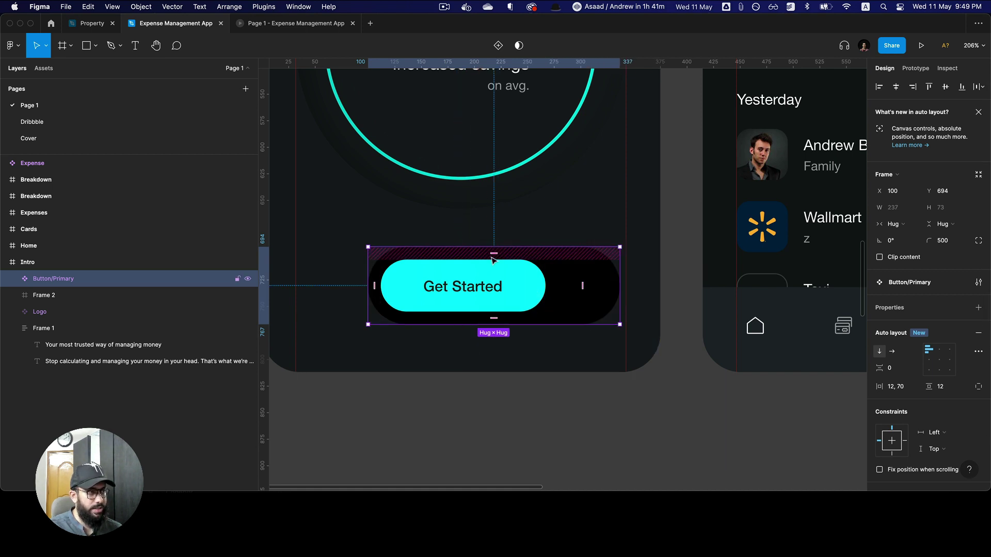
drag(491, 260, 489, 226)
key(super+z)
key(super+z)
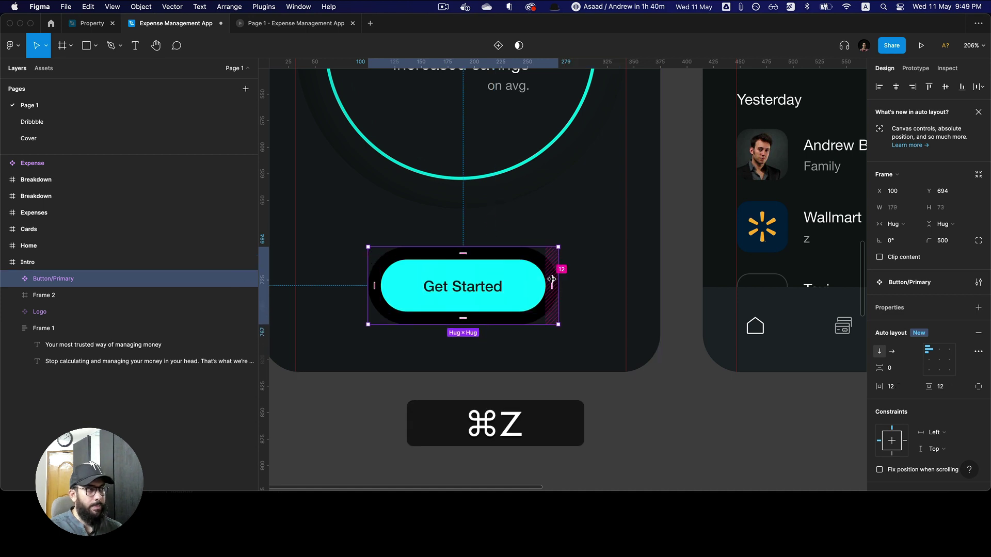
- Try a horizontal padding of 24 for both sides of the button twice on the canvas, undoing it each time
key(alt)
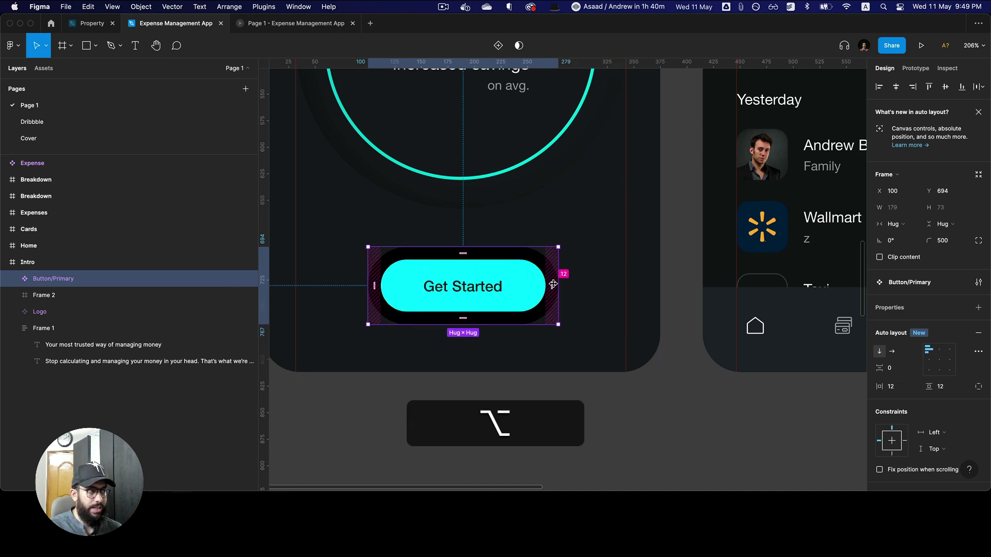
alt+click(552, 284)
text(24)
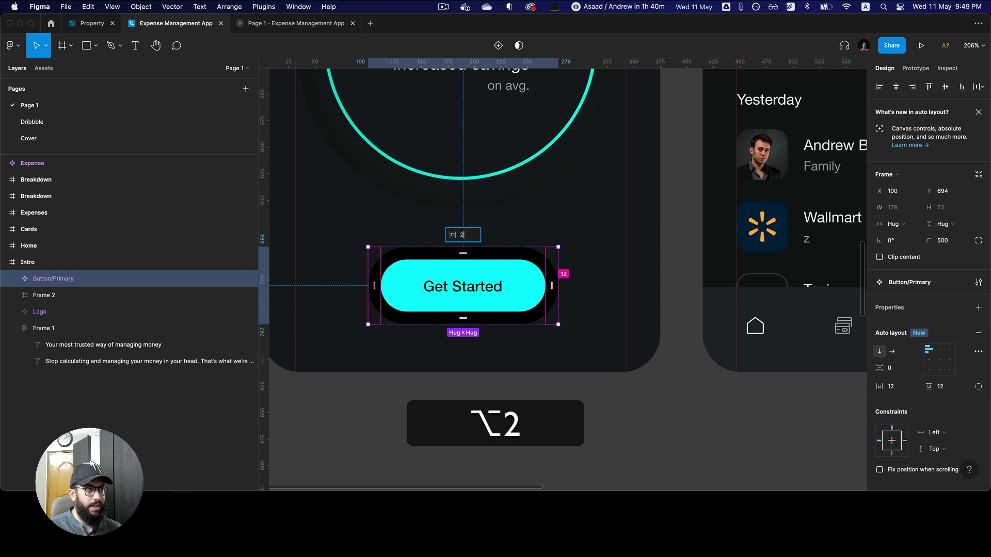
key(Return)
key(super+z)
alt+click(553, 284)
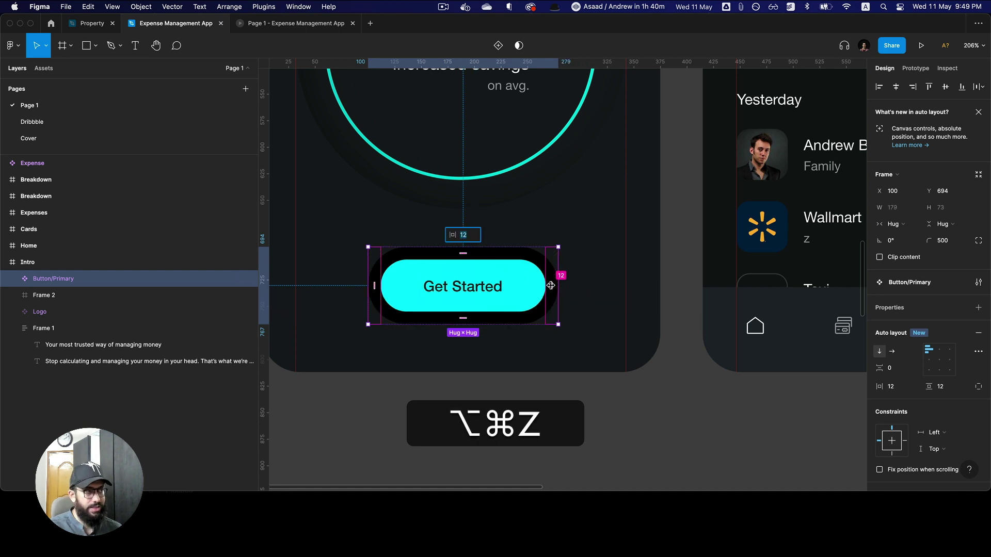
text(24)
key(Return)
key(super+z)
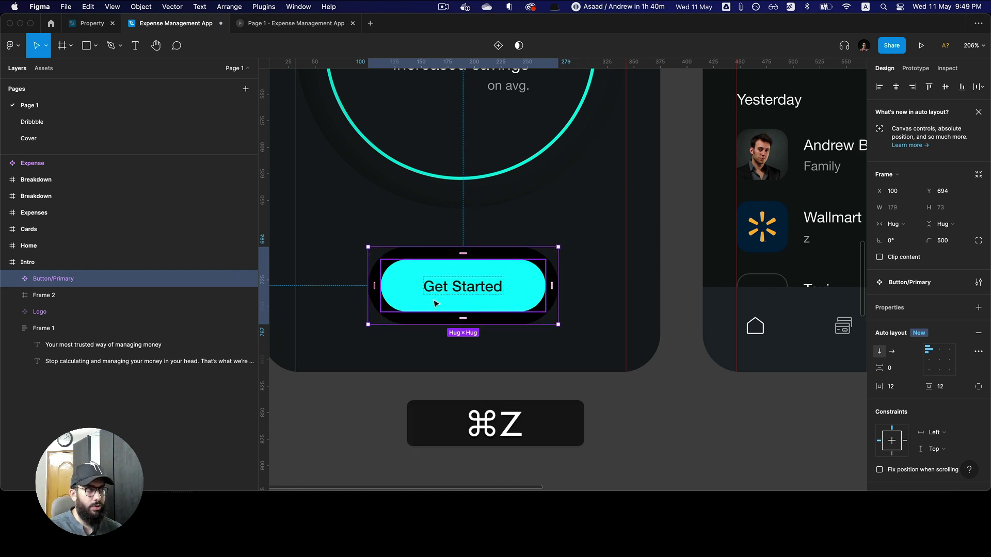
- Try enlarging all four button paddings evenly on the canvas, the second time to 16, and undo each change
key(alt+shift+super+z)
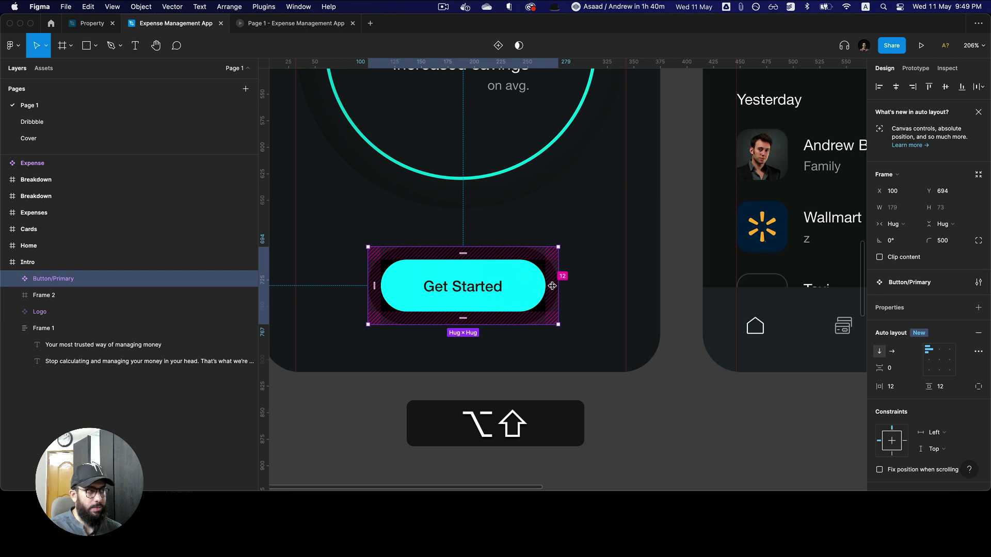
mouse_move(552, 286)
mouse_down()
mouse_move(593, 288)
mouse_move(562, 288)
mouse_move(570, 289)
mouse_up()
key(alt+shift+super+z)
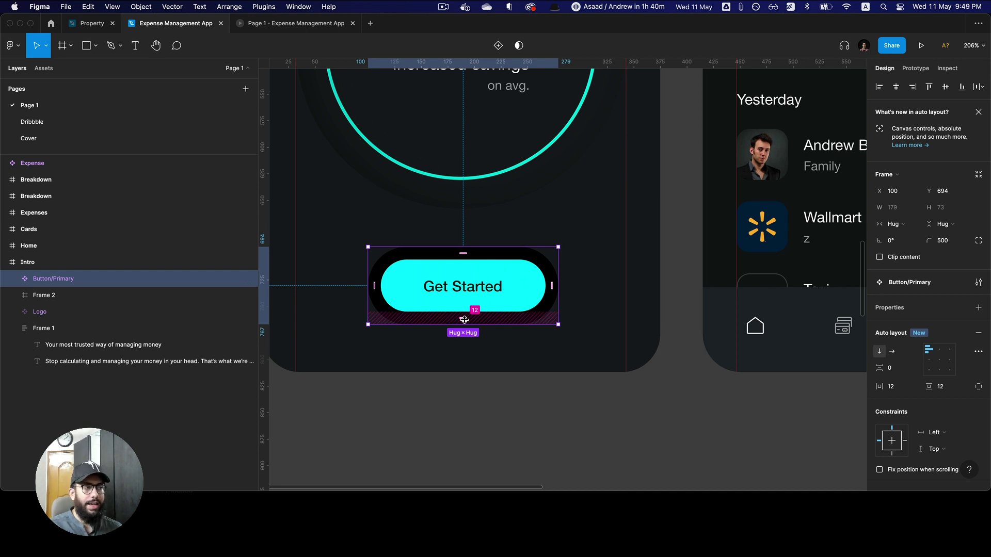
mouse_move(464, 320)
mouse_down()
mouse_move(464, 343)
mouse_move(469, 317)
mouse_up()
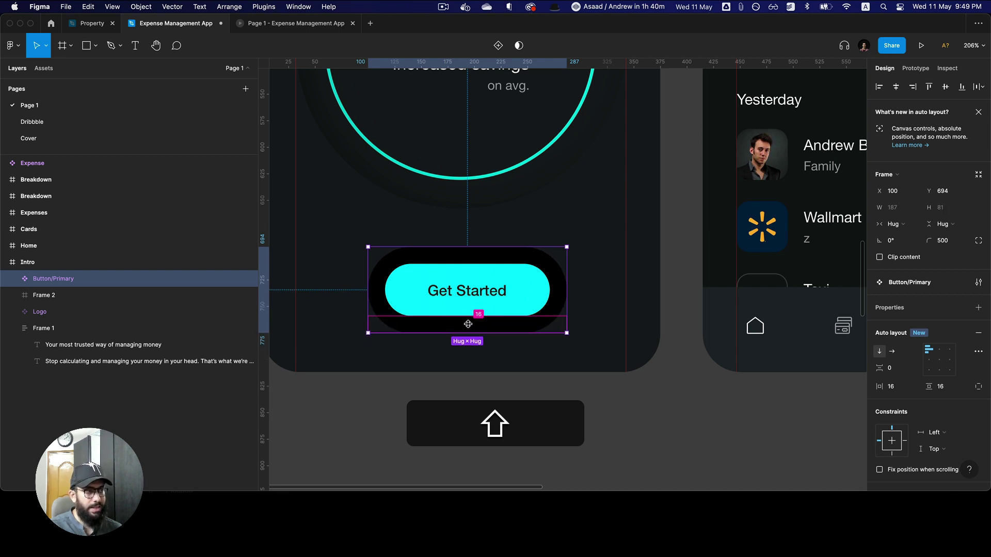
key(shift+super+z)
key(super+z)
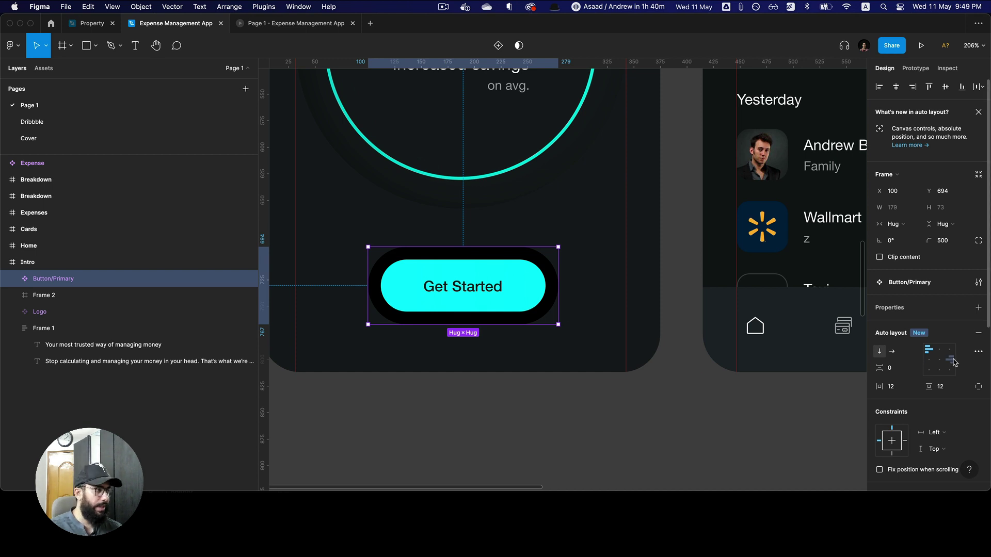
- Centre the button's auto layout alignment, and show and hide its separate padding values for each side
click(978, 387)
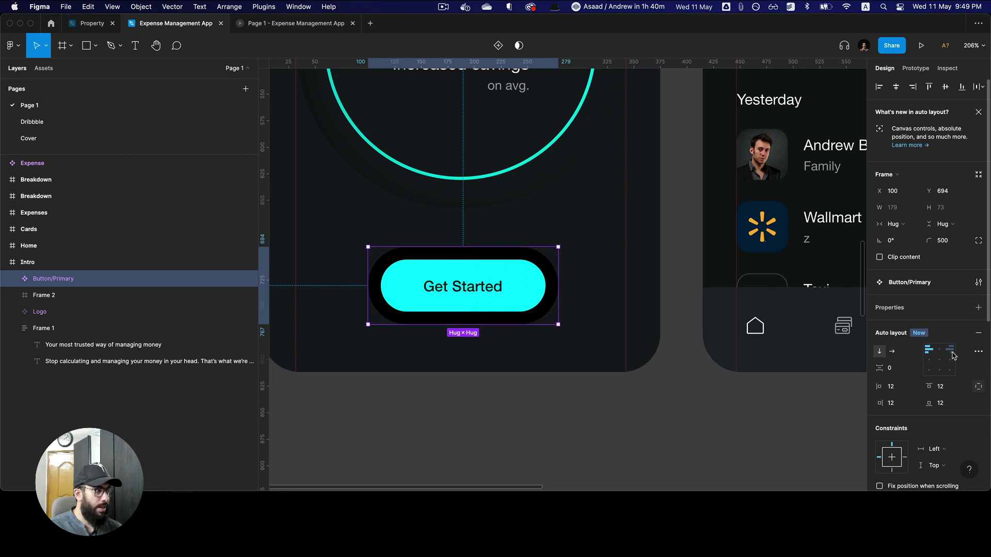
click(978, 387)
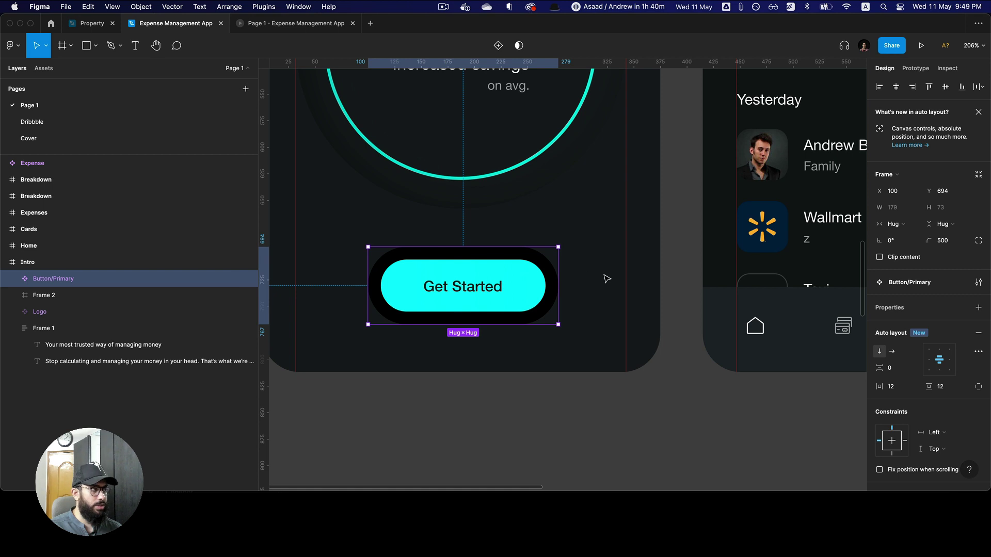
- Examine the button's horizontal and vertical resizing options without changing them
click(892, 227)
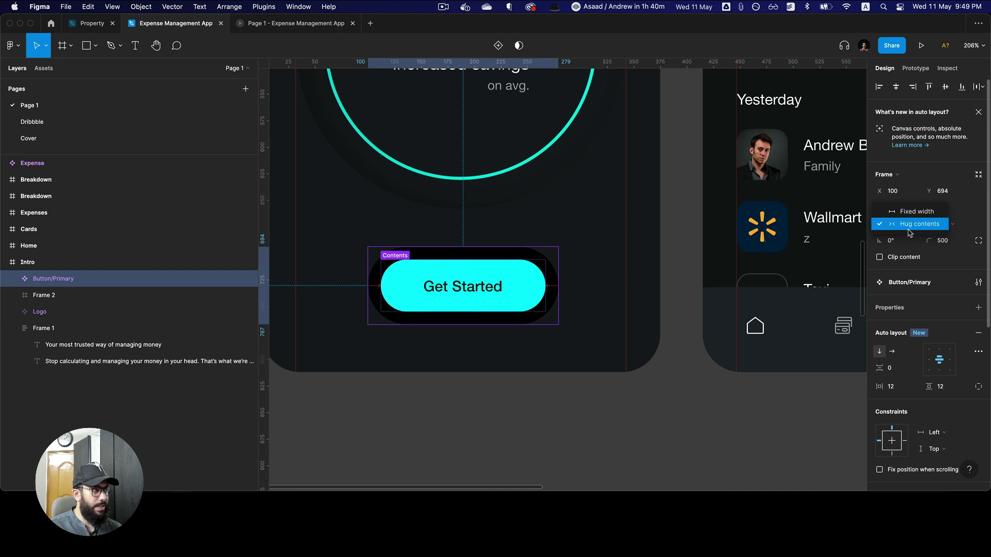
key(super+z)
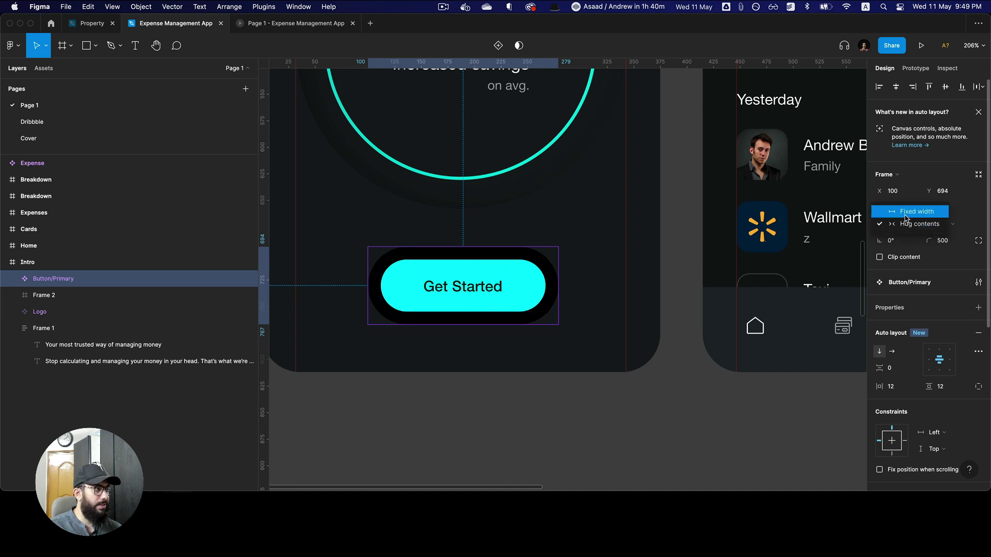
click(890, 226)
click(944, 225)
click(944, 226)
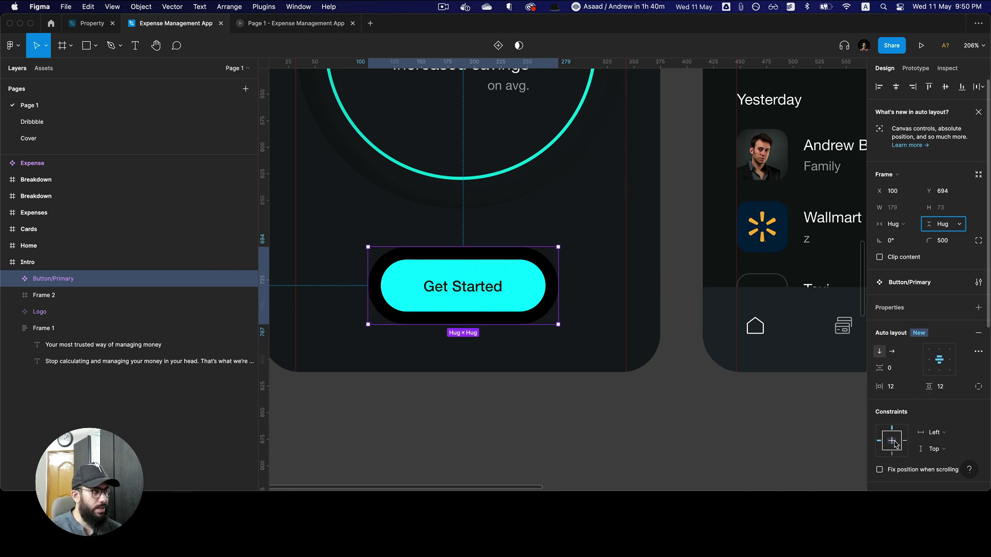
- Examine the auto layout, fill and selection colour properties of the frame inside the button, and clear the selection
double_click(452, 283)
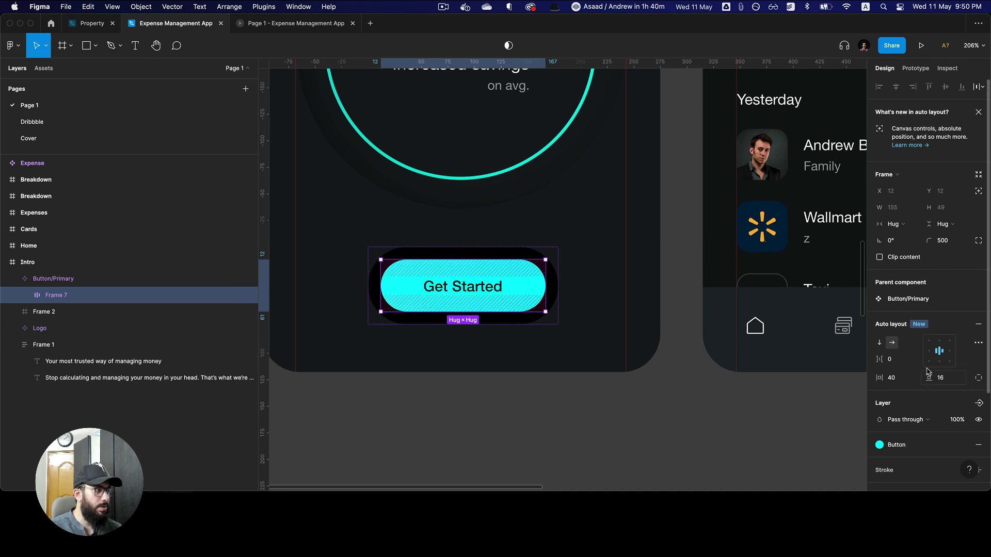
scroll(908, 367, down, 3)
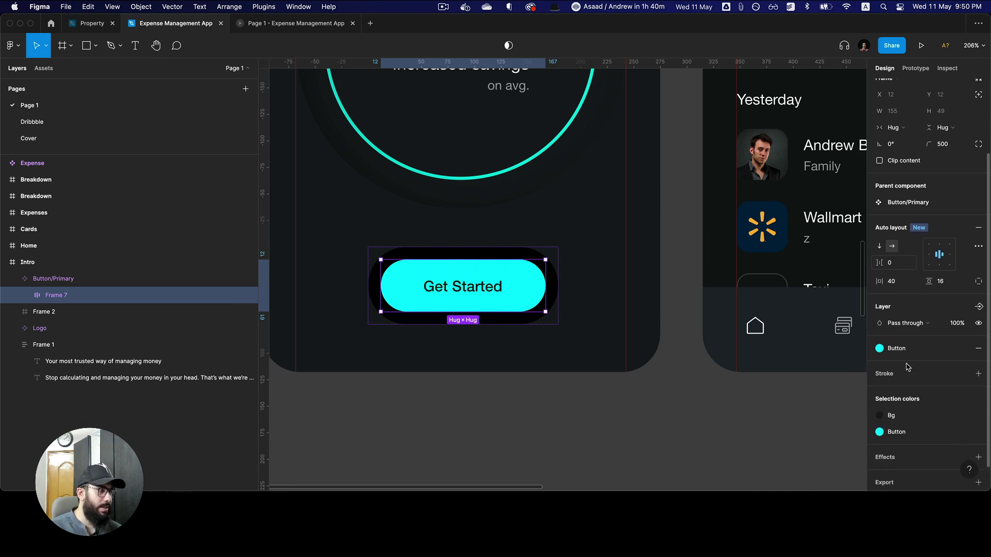
click(420, 378)
scroll(419, 378, up, 1)
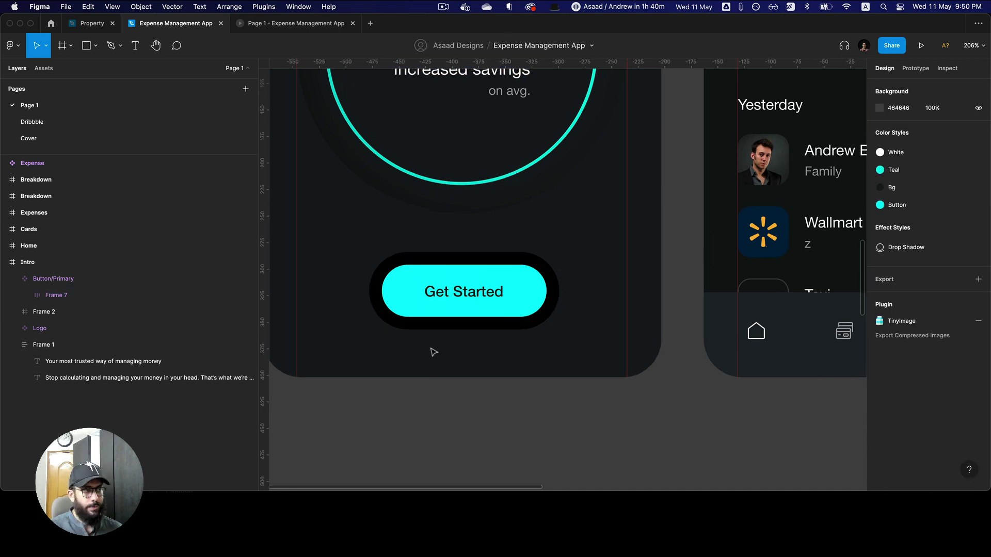
click(473, 290)
scroll(501, 298, up, 1)
key(super+z)
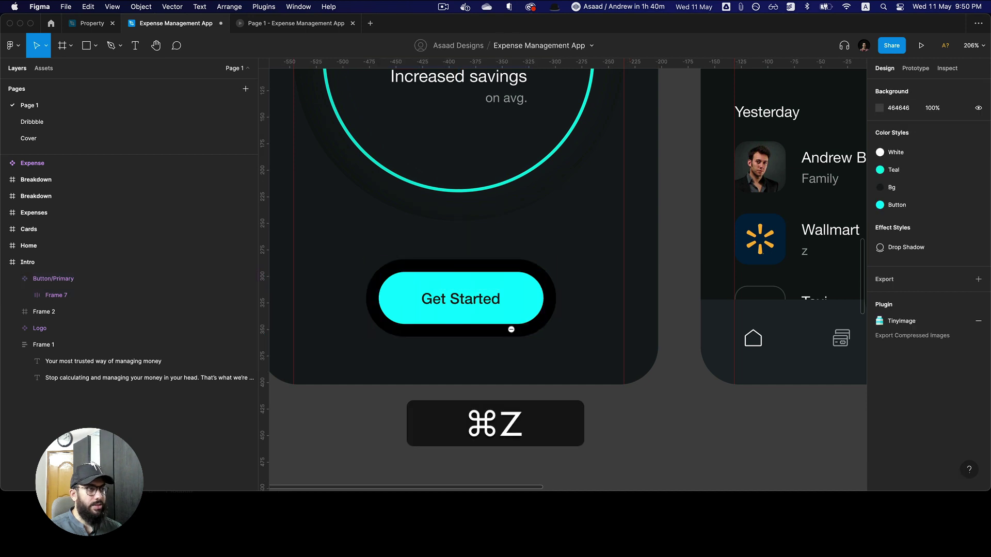
- Try reducing the item spacing of the Home screen's Today list to -9, and undo the change
scroll(511, 325, down, 3)
key(space)
drag(482, 380, 254, 468)
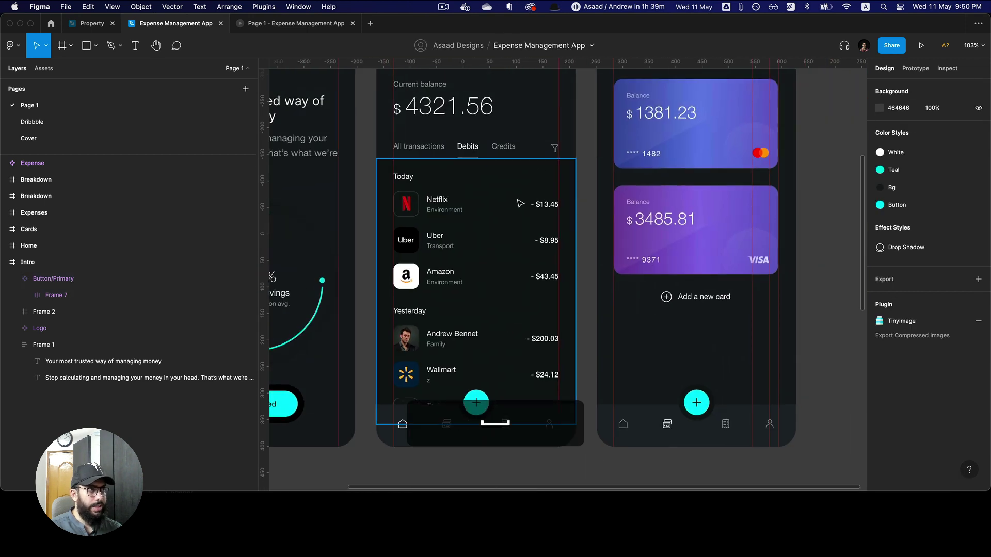
double_click(519, 203)
double_click(519, 203)
double_click(466, 212)
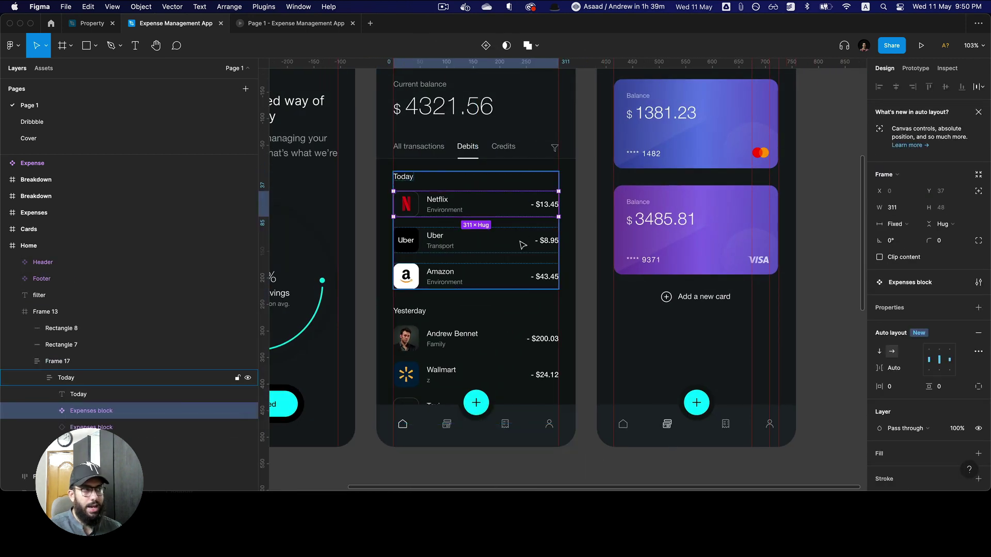
click(495, 186)
drag(476, 224, 479, 202)
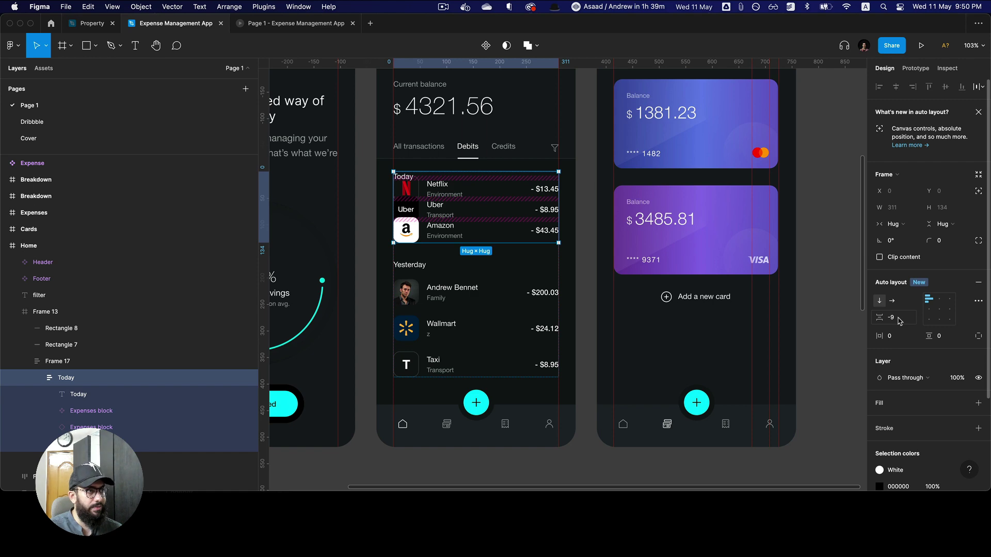
key(z)
click(403, 219)
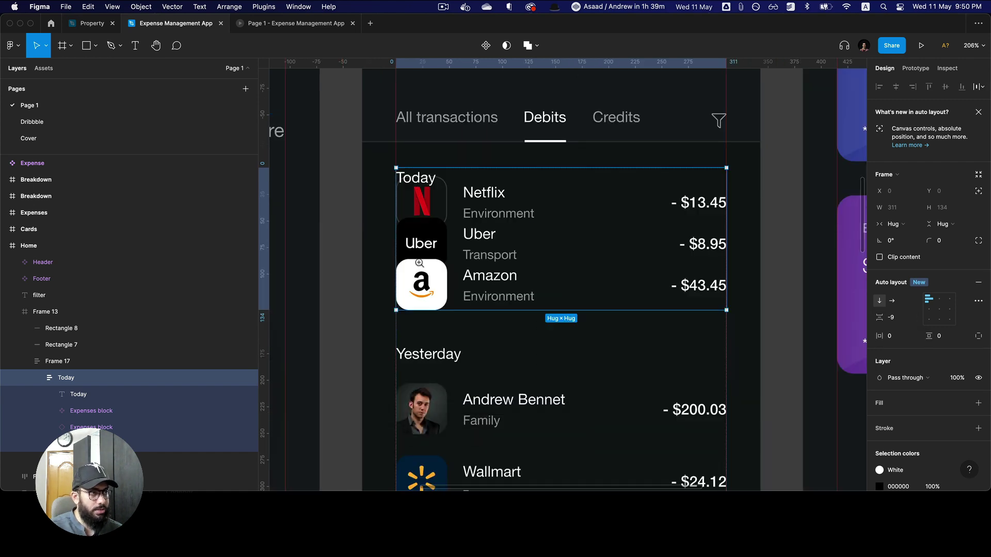
click(467, 228)
key(super+z)
- Copy the Netflix icon from the Home screen's Today list
alt+click(442, 218)
alt+click(441, 218)
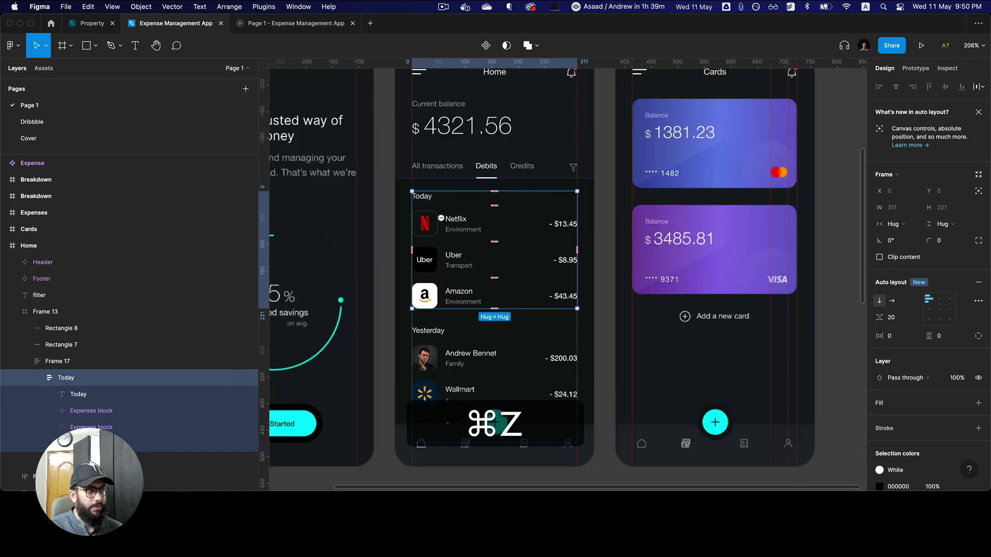
alt+click(442, 218)
double_click(433, 223)
double_click(434, 223)
double_click(434, 223)
key(super+c)
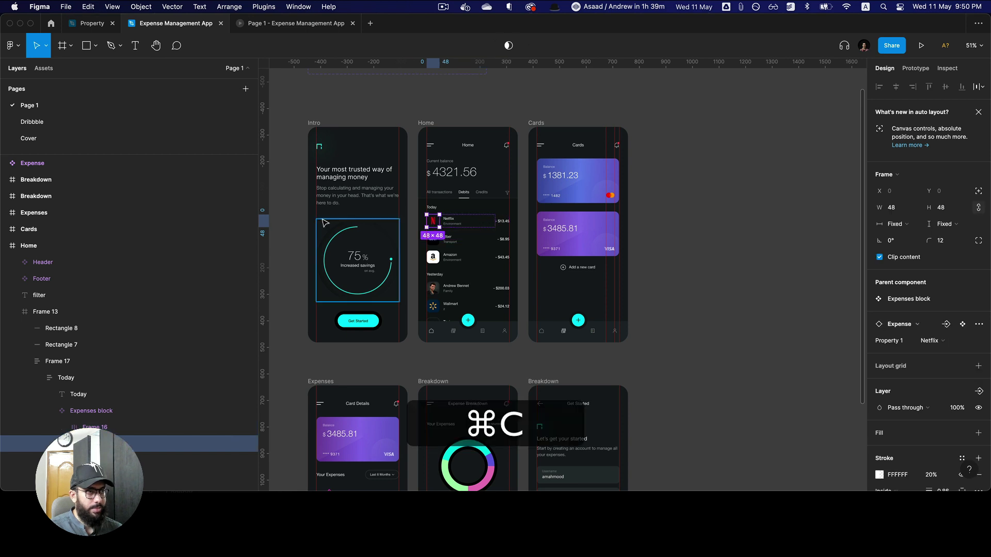
- Draw a frame of about 246 × 93 on empty canvas, and paste the Netflix icon inside at about X 29, Y 26
key(space)
drag(289, 222, 617, 237)
key(z)
double_click(451, 228)
key(a)
drag(413, 222, 674, 322)
key(super+v)
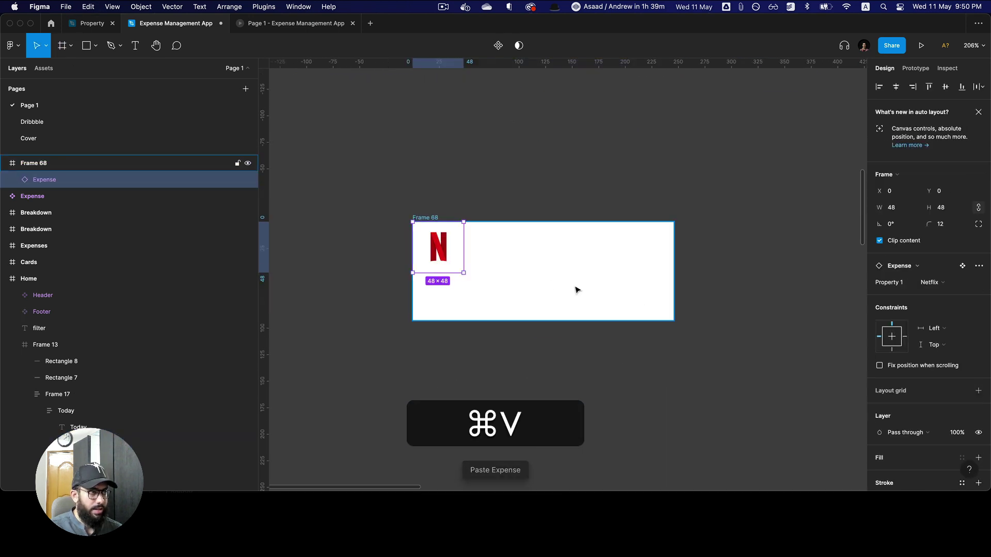
drag(449, 251, 480, 277)
key(Escape)
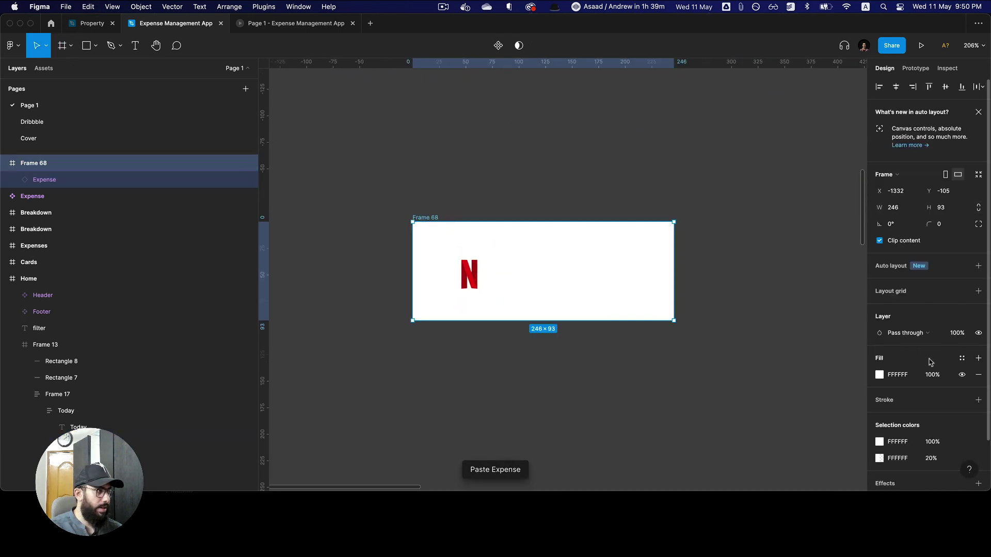
- Change the new frame's fill colour to near-black and clear the selection
click(880, 375)
drag(753, 248, 743, 346)
key(Escape)
- Copy the Uber icon from the Home screen's Today list
key(z)
alt+click(614, 269)
alt+click(613, 269)
key(space)
drag(689, 268, 293, 212)
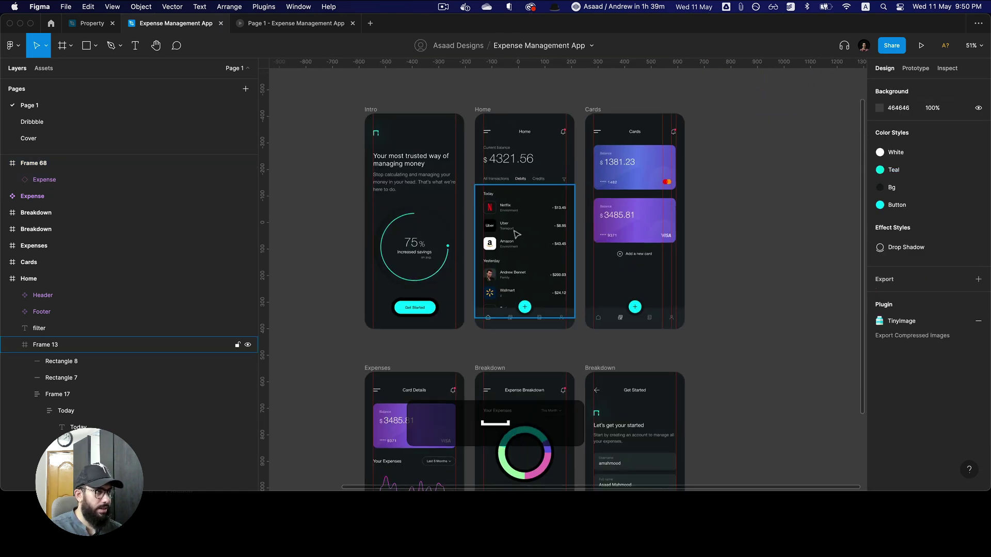
click(490, 224)
double_click(492, 225)
double_click(493, 226)
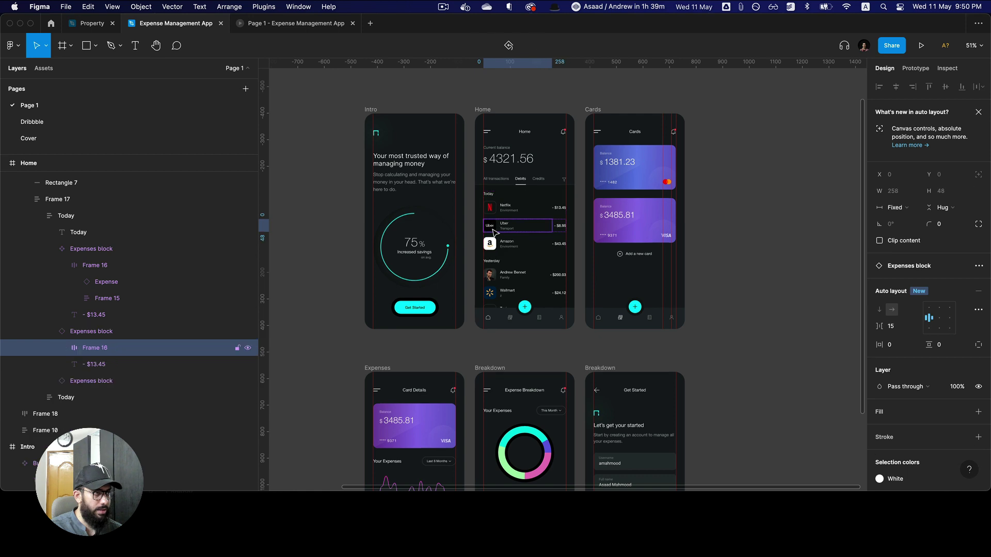
double_click(494, 226)
key(super+c)
- Paste the Uber icon beside the Netflix icon in the dark frame, and wrap both icons in an auto layout
key(space)
drag(508, 230, 615, 319)
key(z)
click(689, 238)
click(690, 238)
click(689, 238)
key(super+v)
key(z)
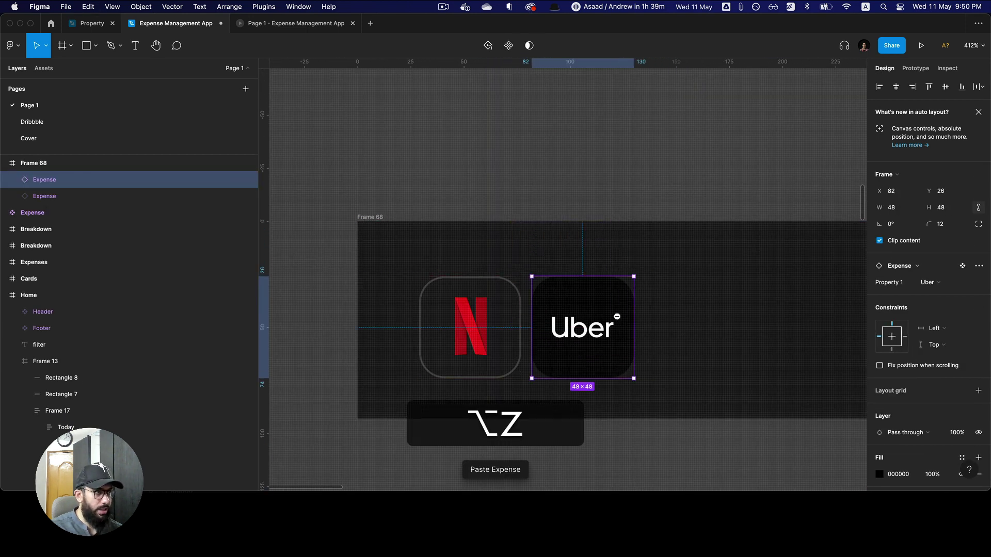
alt+click(616, 317)
alt+click(616, 317)
key(shift+a)
- Copy the Amazon icon from the Home screen's Today list
key(alt+z)
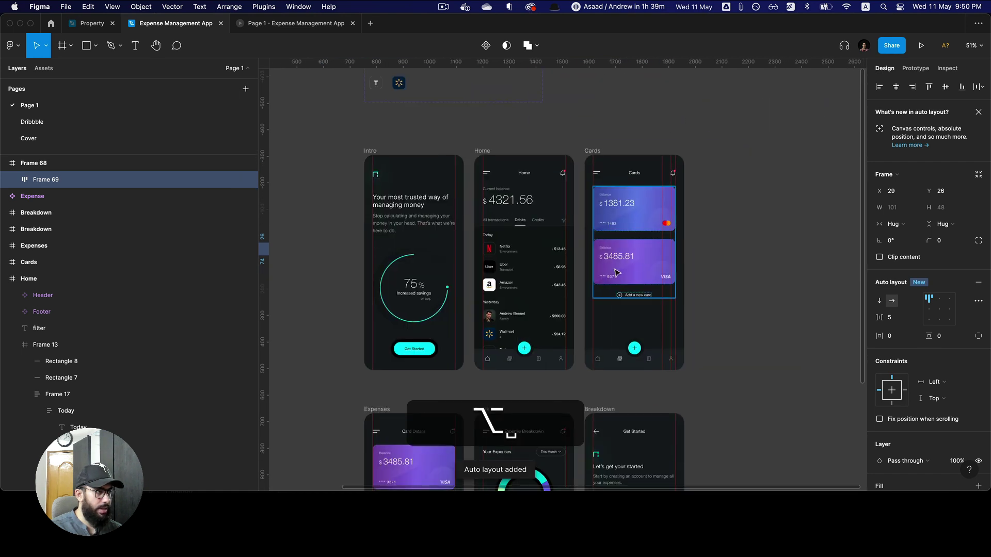
double_click(491, 291)
double_click(491, 291)
double_click(491, 291)
double_click(491, 292)
double_click(491, 291)
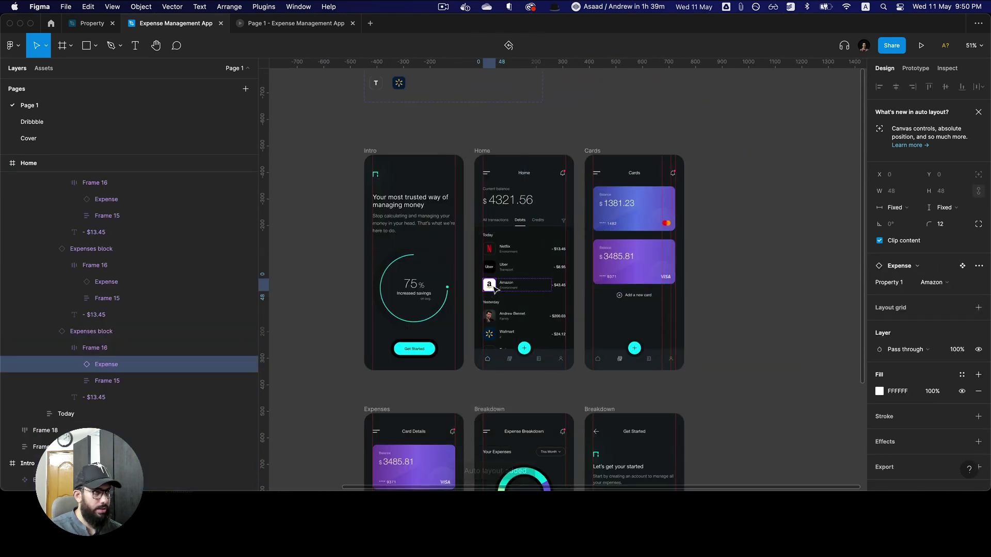
key(super+c)
- Paste the Amazon icon as the third item of the auto layout icon row, and select the row
key(alt+space)
drag(332, 282, 823, 299)
key(z)
click(694, 264)
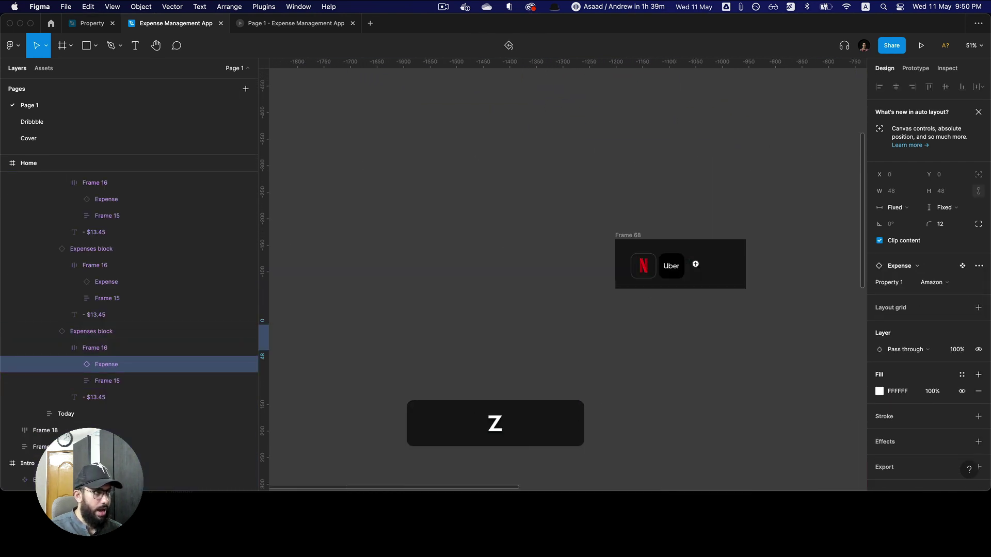
click(694, 264)
click(654, 268)
key(super+v)
key(shift+Return)
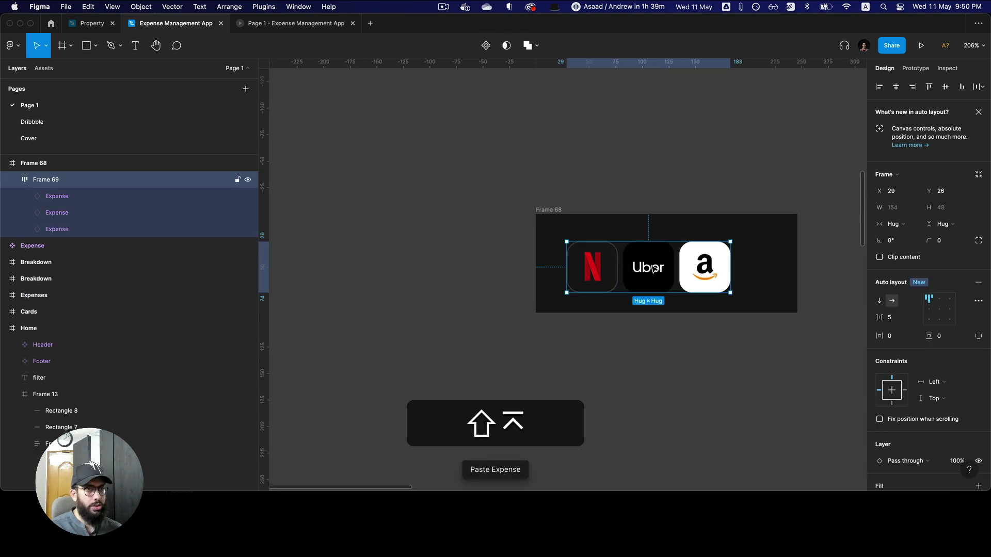
- Rename the three icon layers Netflix, Uber and Amazon
click(57, 196)
key(super+r)
text(N)
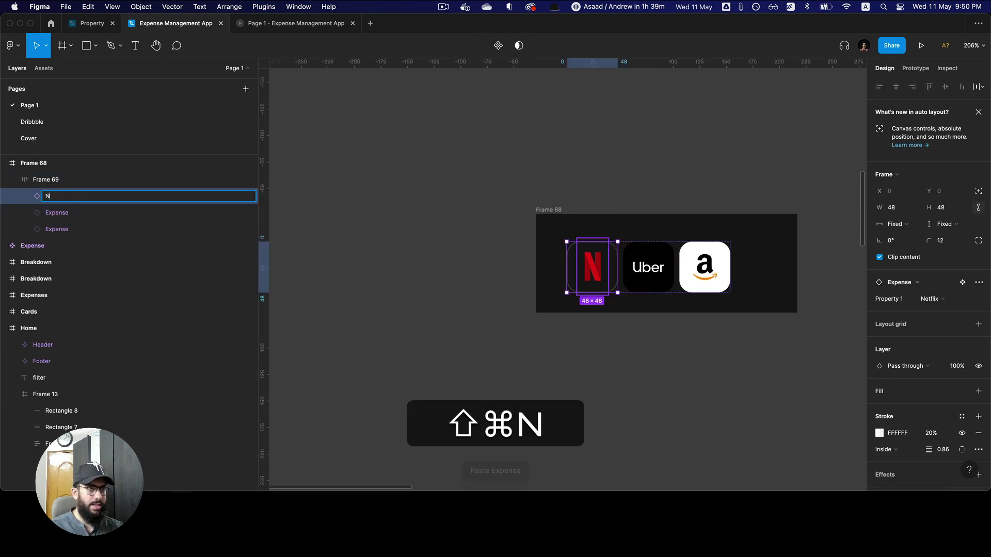
text(etflix)
key(Return)
click(57, 213)
key(super+r)
text(Uber)
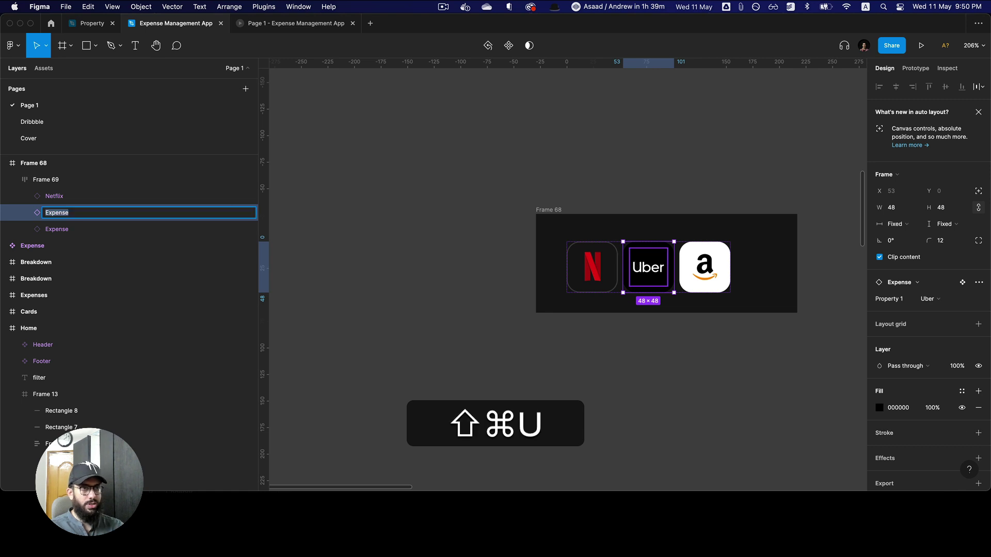
key(Return)
click(716, 270)
key(super+r)
text(Amazon)
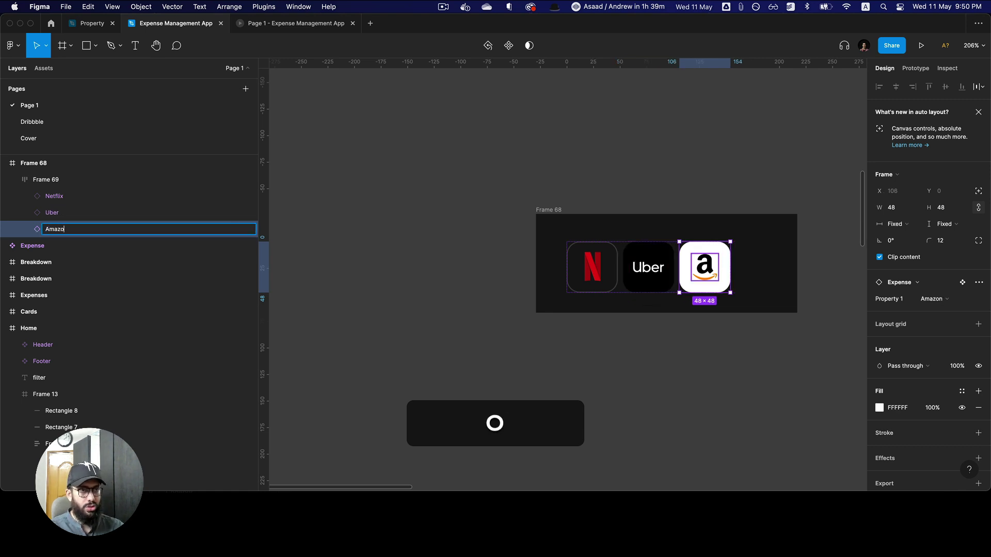
key(Return)
- Reduce the icon row's item spacing on the canvas to -13 so that the icons overlap
click(68, 190)
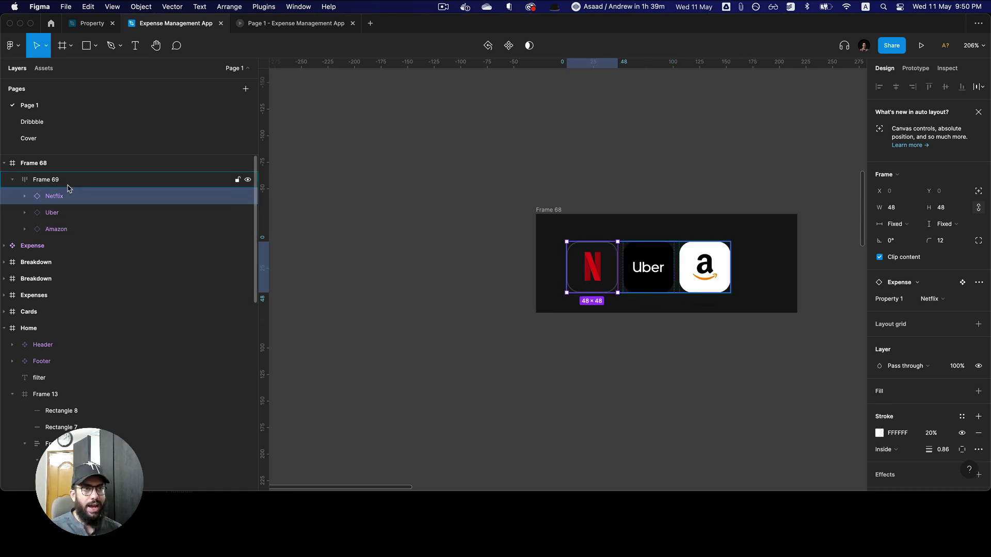
click(68, 181)
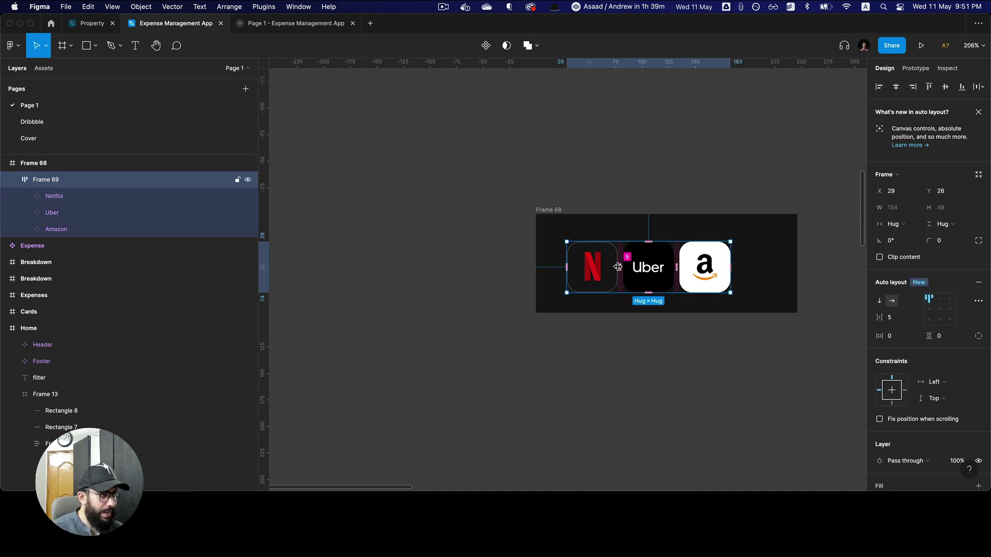
drag(618, 266, 608, 270)
click(720, 275)
- Set the icon row's canvas stacking to First on top in the advanced layout settings, and clear the selection
key(z)
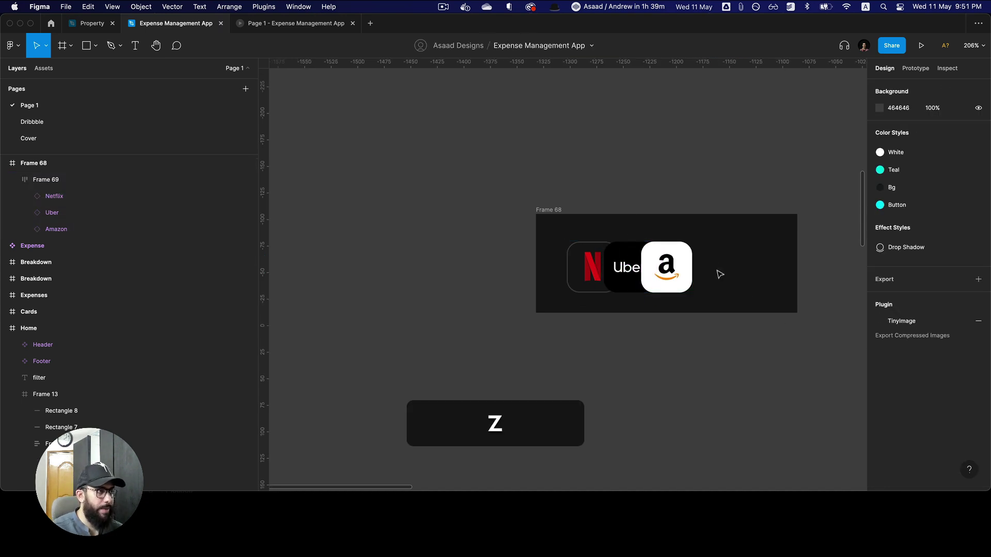
click(716, 268)
click(494, 268)
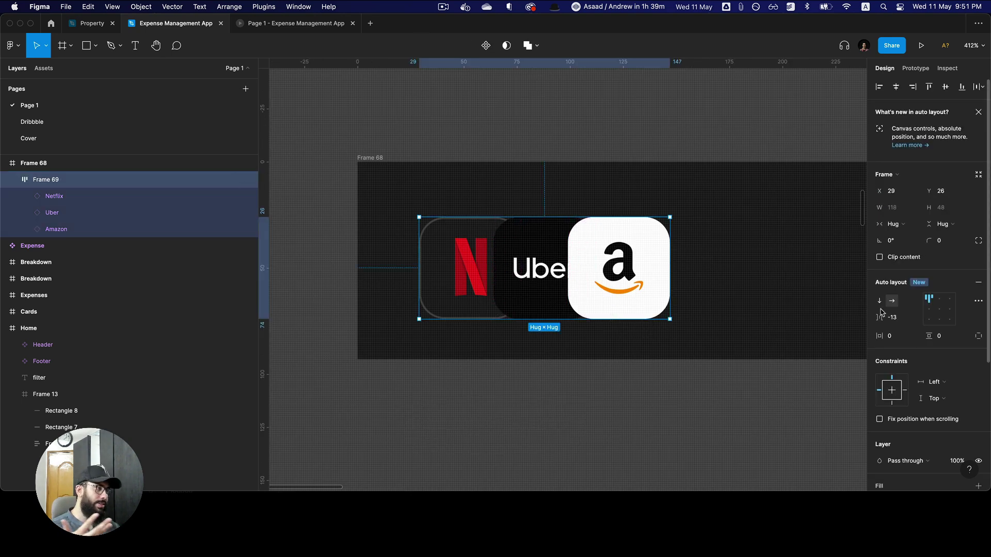
click(980, 302)
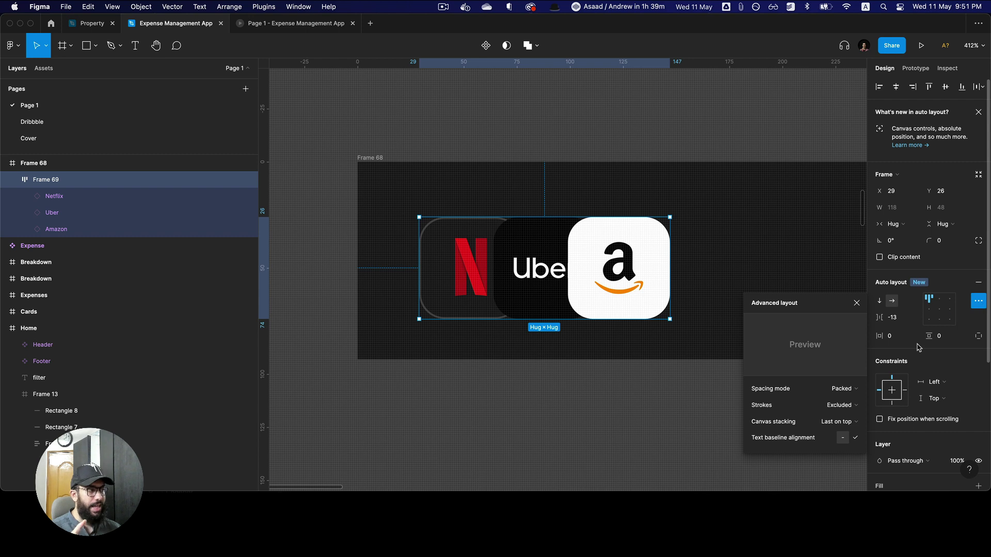
click(843, 424)
click(840, 410)
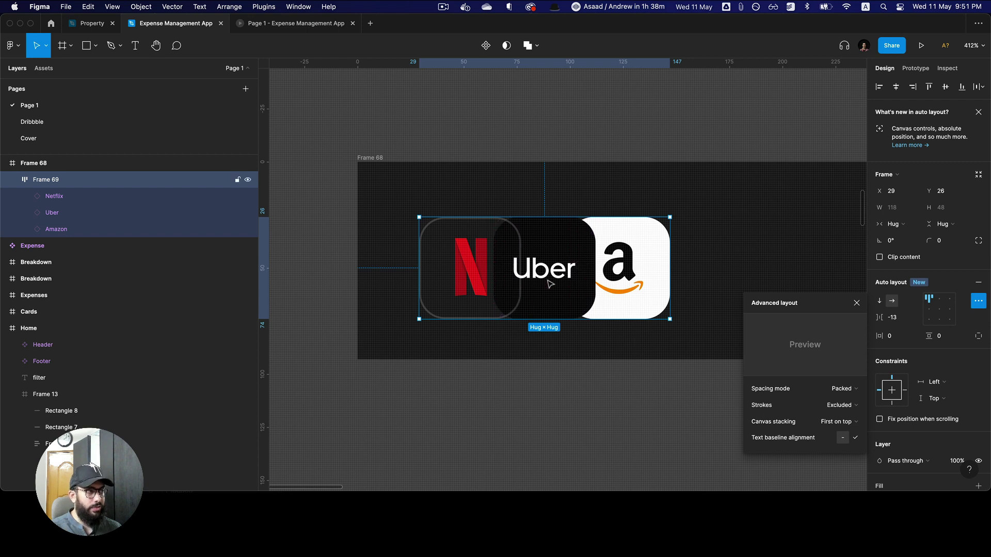
click(716, 277)
- Open the icon row's right padding for editing, cancel without entering a value, and clear the selection
key(alt+z)
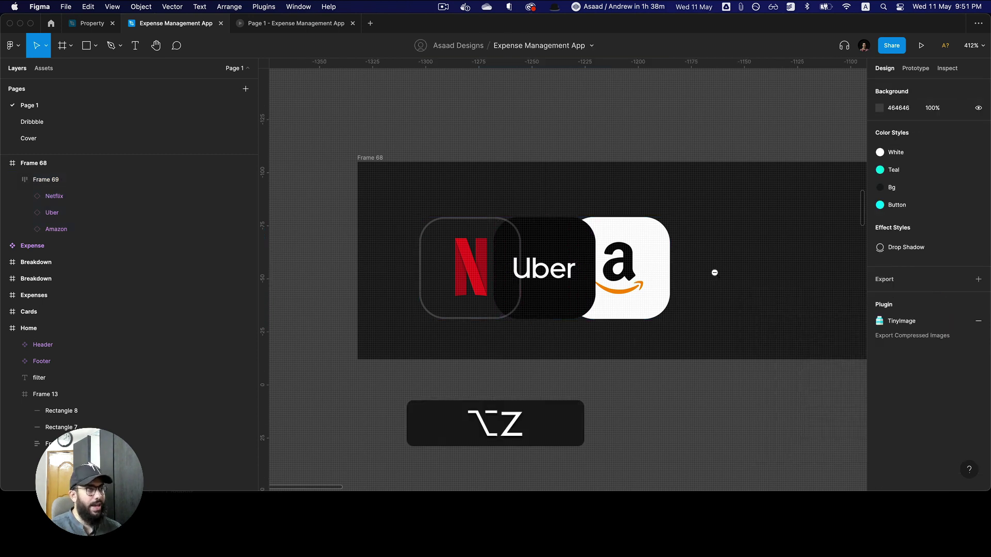
alt+click(716, 272)
key(space)
drag(725, 269, 625, 291)
click(542, 295)
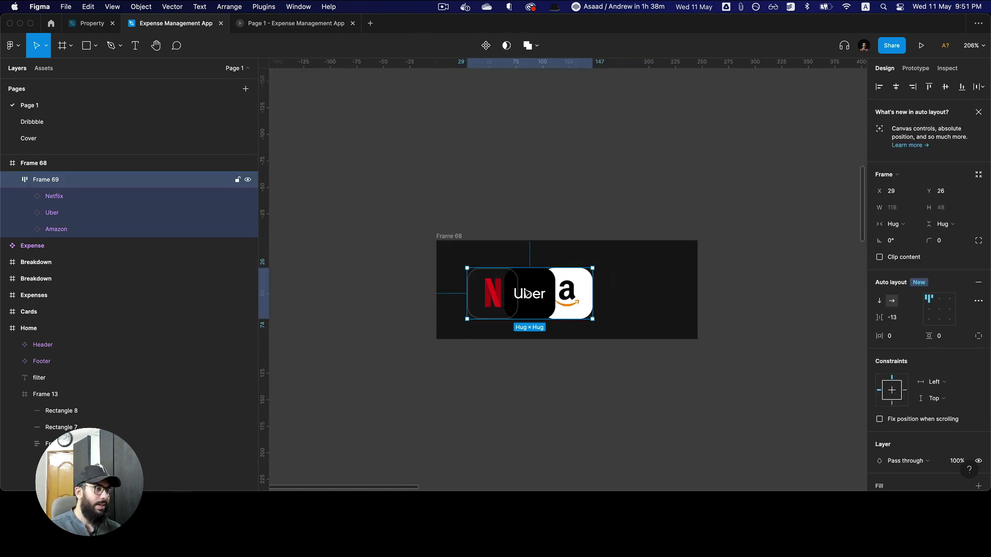
click(594, 287)
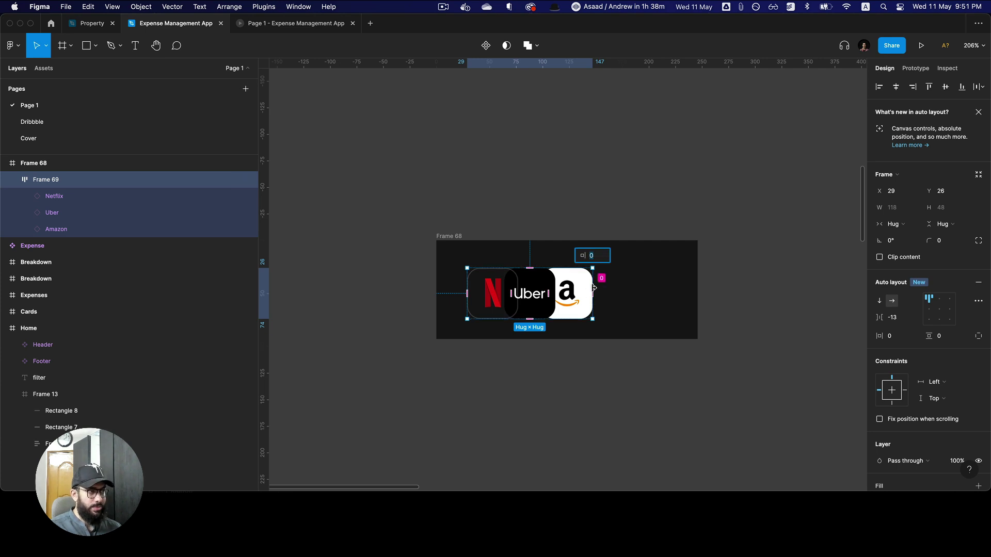
key(Escape)
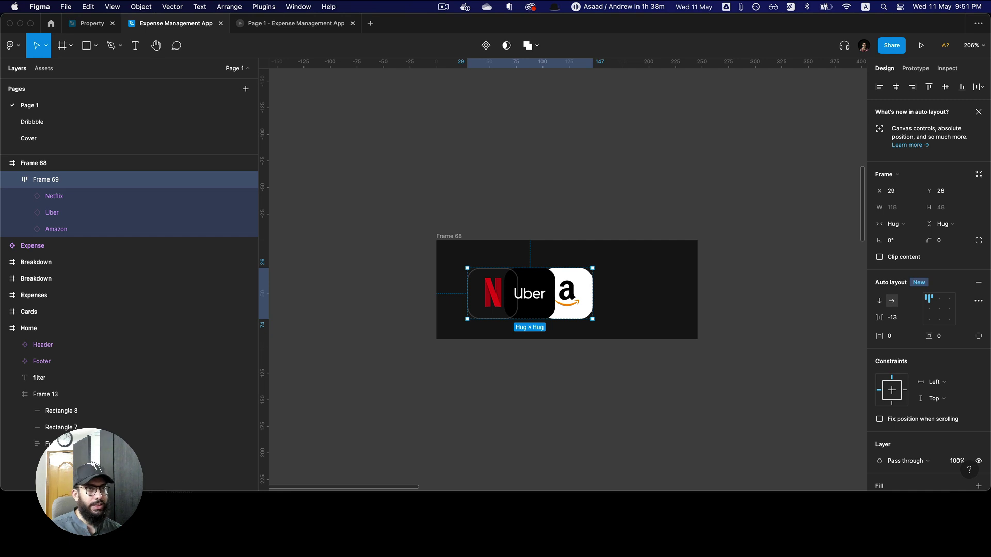
click(624, 279)
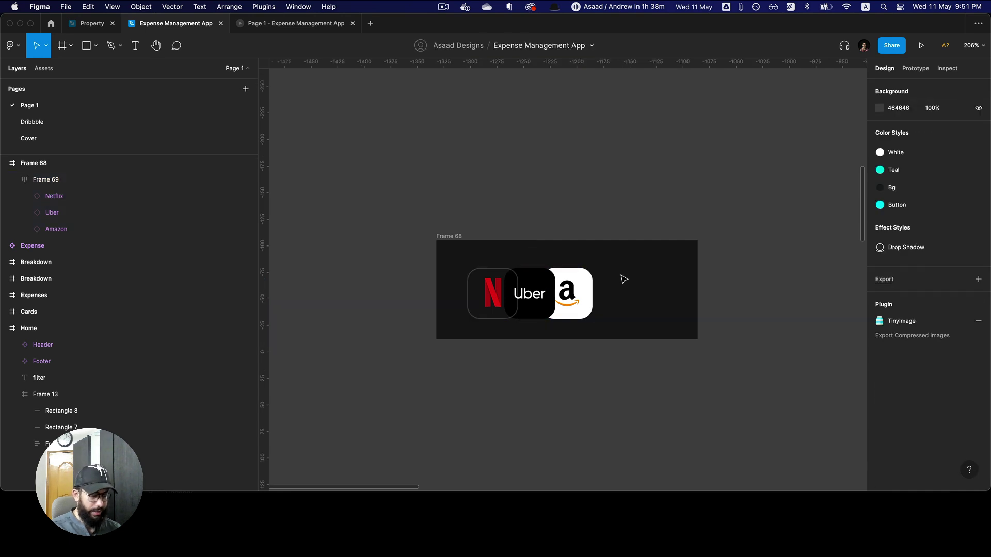
key(o)
key(v)
key(z)
drag(431, 259, 588, 242)
alt+click(620, 332)
alt+click(622, 332)
key(space)
scroll(457, 258, left, 15)
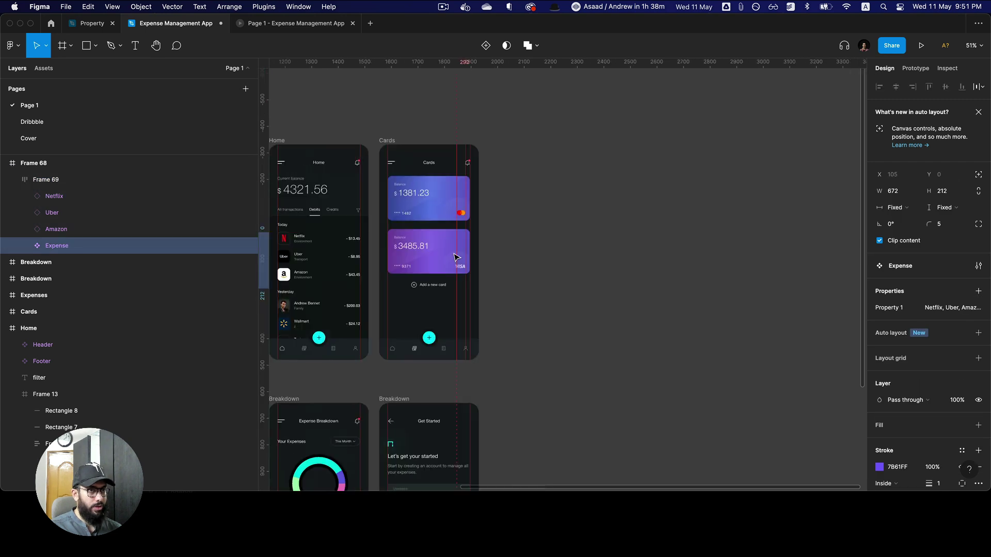
key(super+z)
key(z)
click(632, 228)
click(632, 228)
click(435, 262)
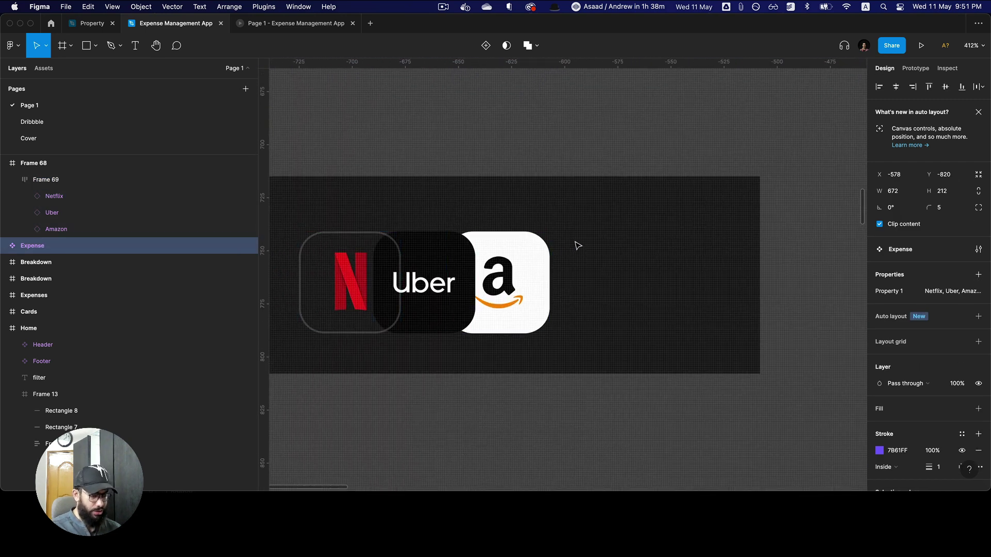
key(o)
drag(574, 233, 615, 272)
key(super+z)
- Add the text "2" beside the Amazon icon in the dark frame, and wrap it in an auto layout
key(t)
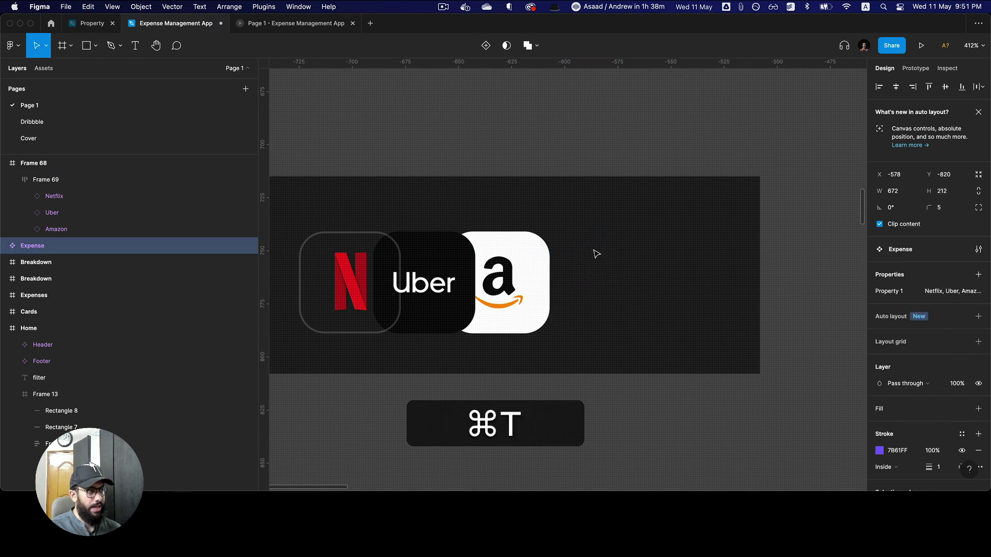
key(t)
click(596, 254)
text(2)
key(Escape)
key(shift+a)
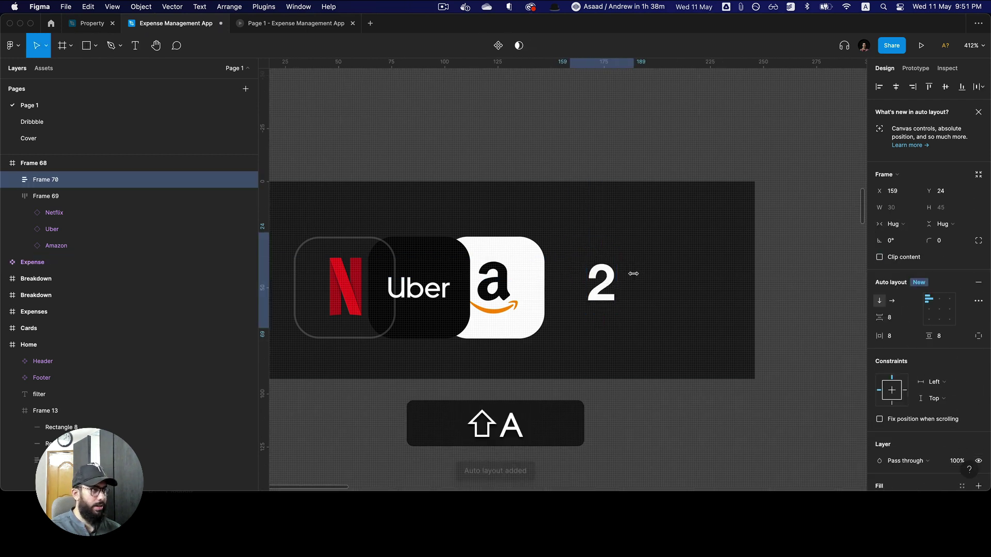
- Fill the auto layout frame around the "2" with the Error/500 color style
scroll(937, 395, down, 3)
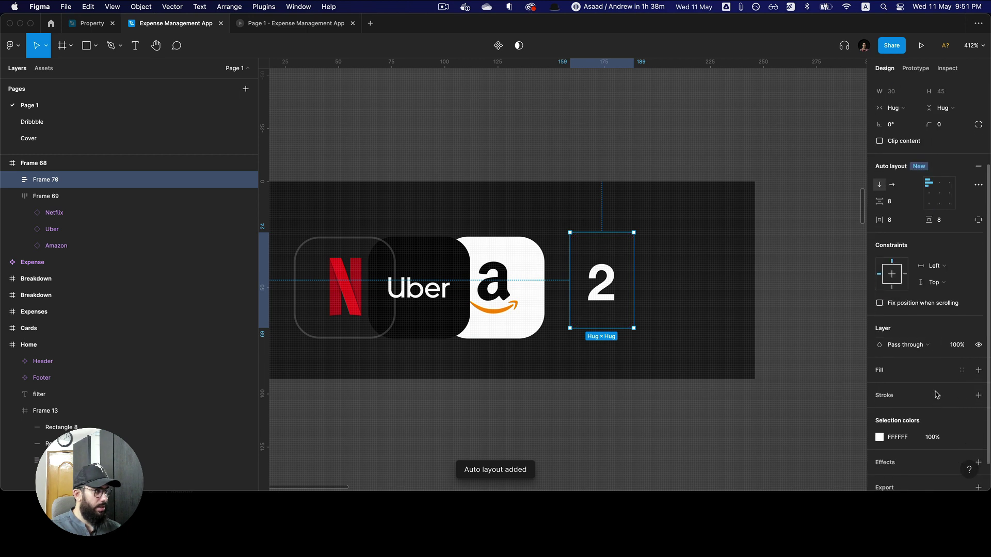
click(962, 370)
text(error)
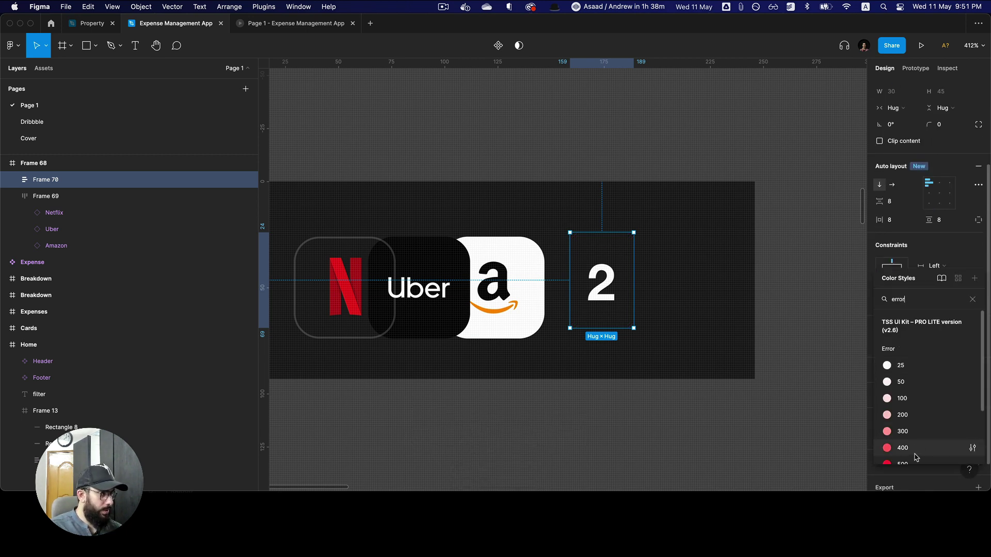
click(919, 452)
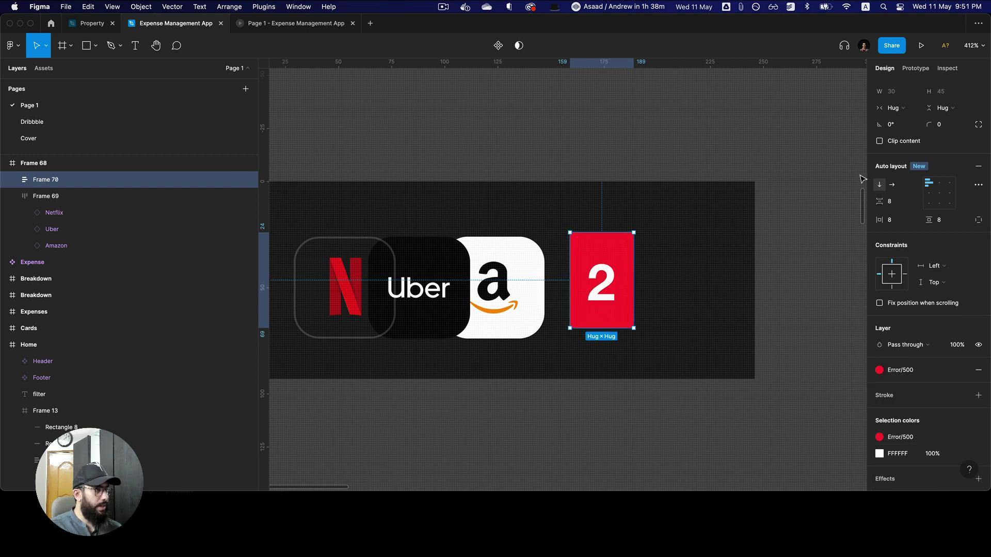
- Resize the red badge frame to a fixed 24 by 24
key(shift+super+Up)
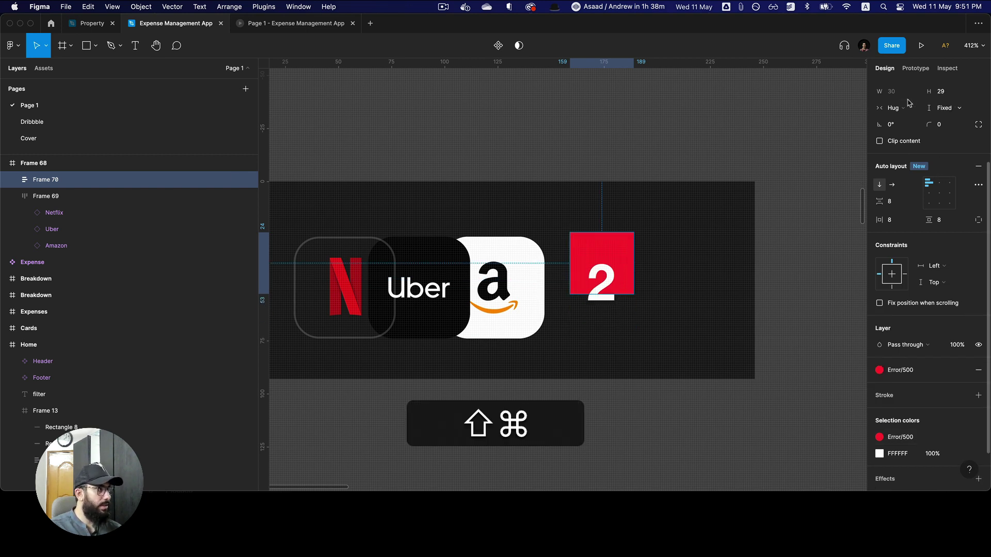
click(941, 93)
text(24)
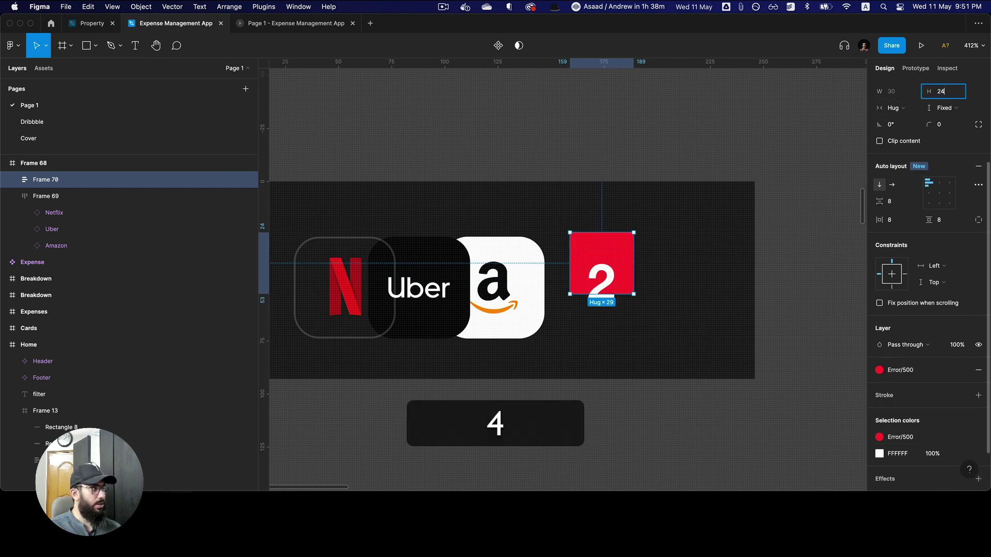
key(Tab)
key(Escape)
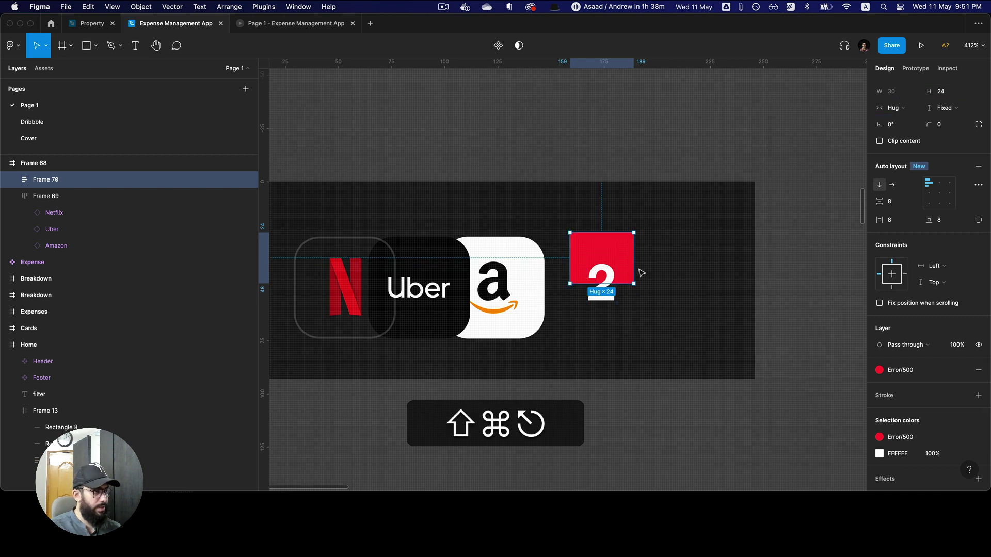
key(super+Left)
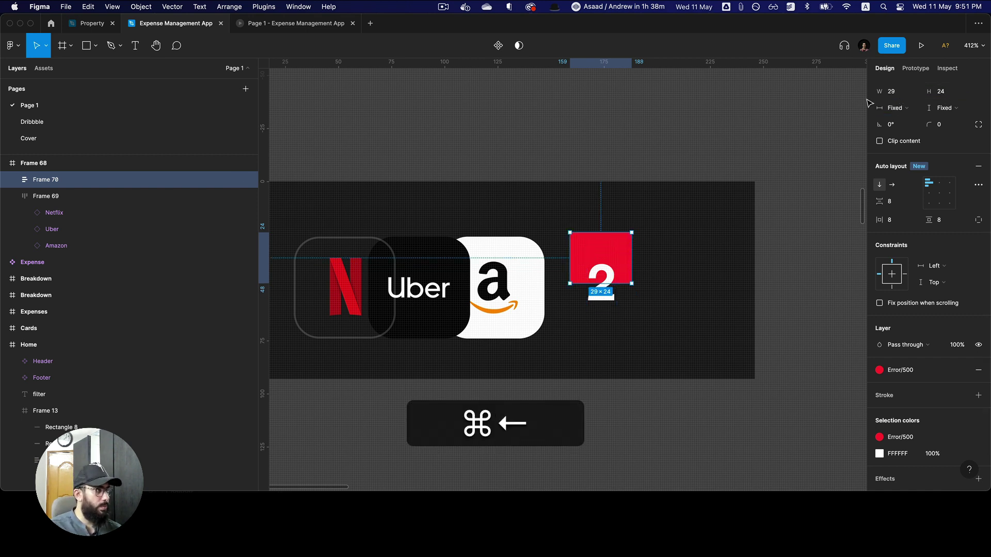
click(903, 92)
text(24)
key(Tab)
- Set the font size of the badge's "2" to 12 and center it within the badge's auto layout
super+click(602, 286)
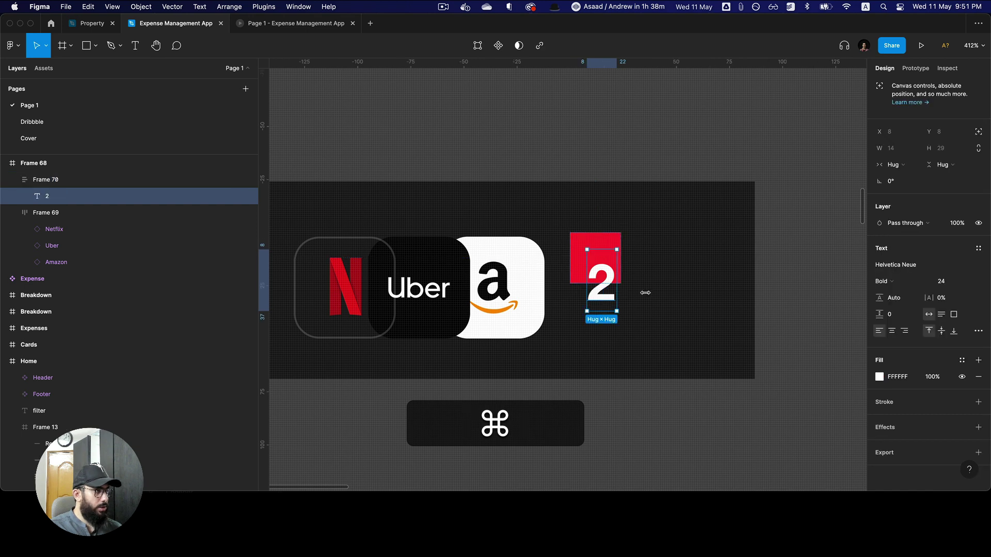
text(12)
key(Return)
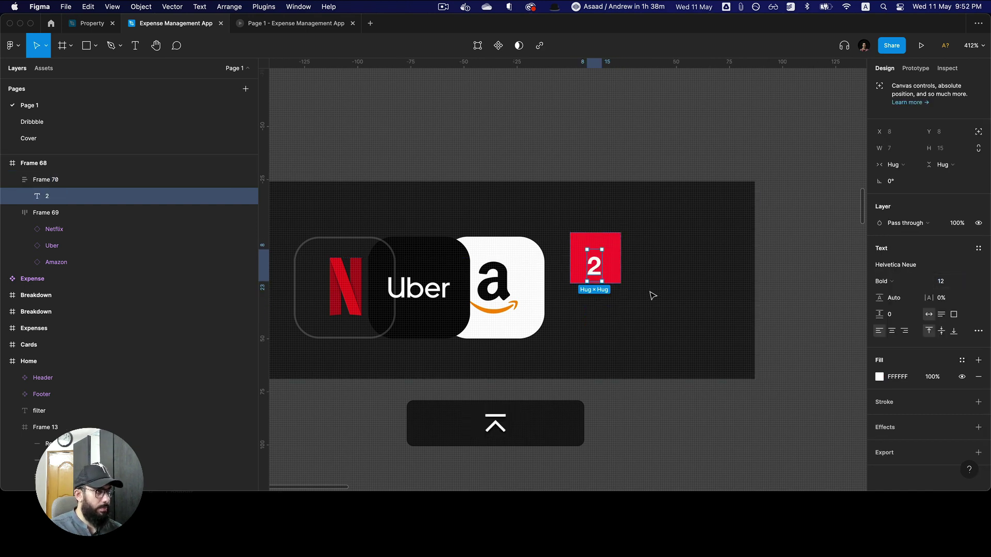
key(Escape)
click(936, 267)
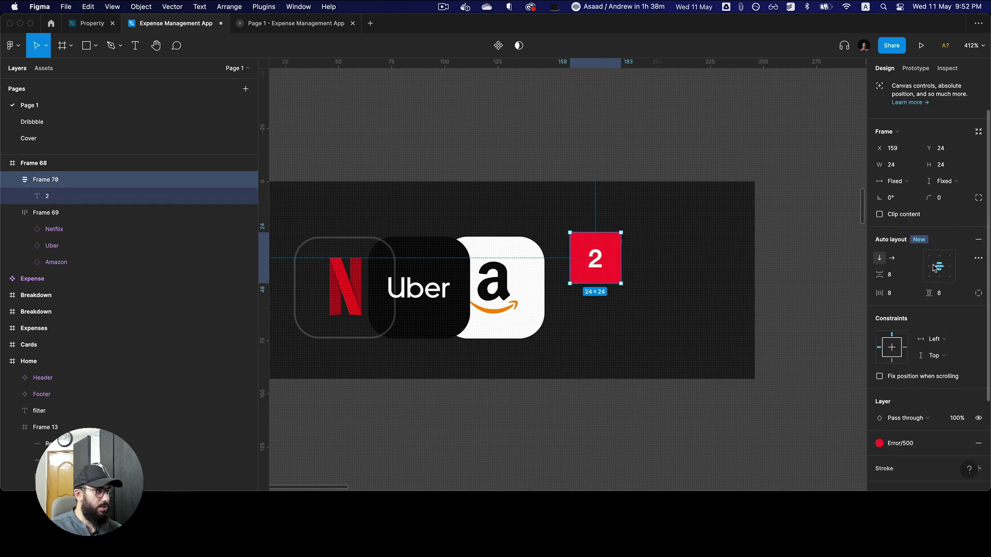
- Round the red badge into a circle with a corner radius of 55
click(940, 198)
text(55)
key(Tab)
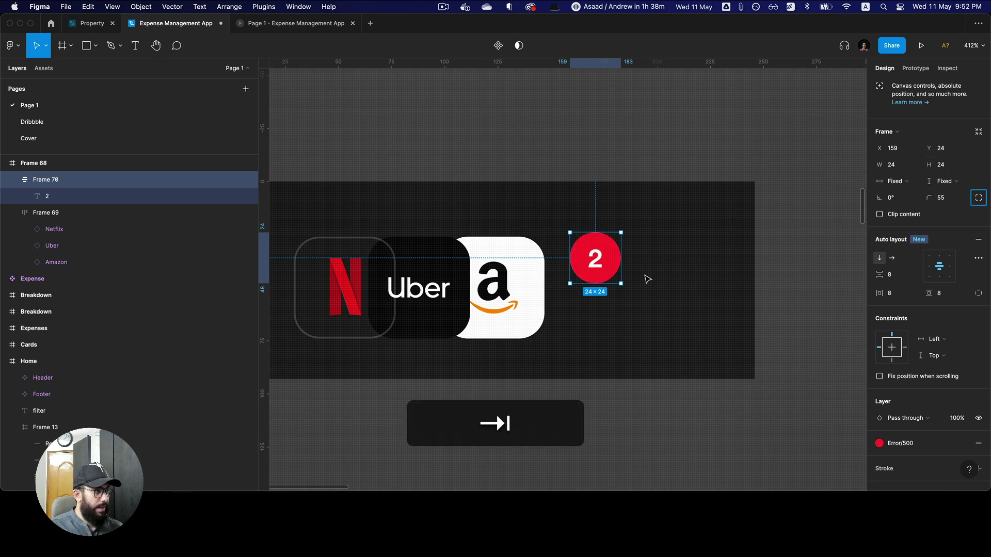
- Move the badge into the icon row over the Amazon icon with absolute position, undoing the resize-to-fit and reordering attempts
drag(611, 266, 541, 267)
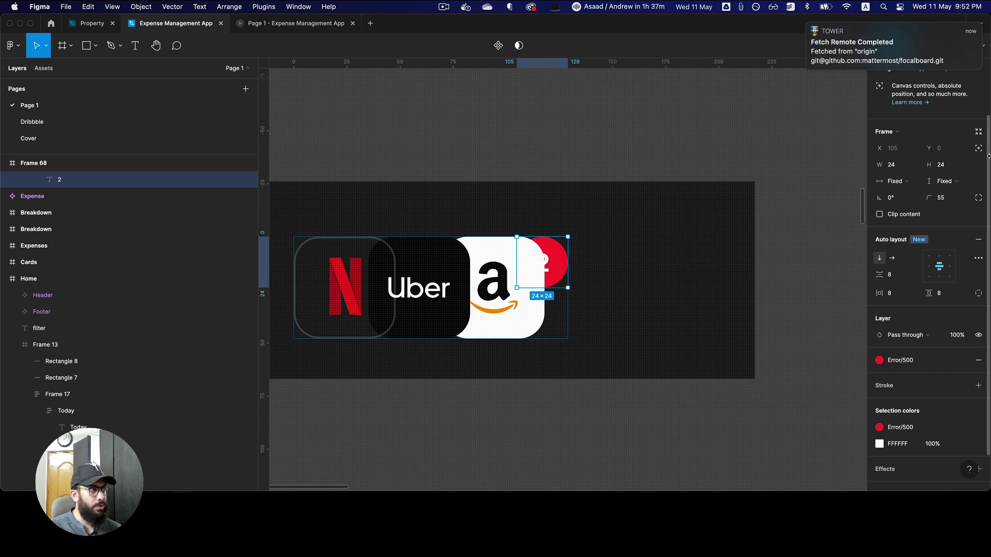
click(978, 133)
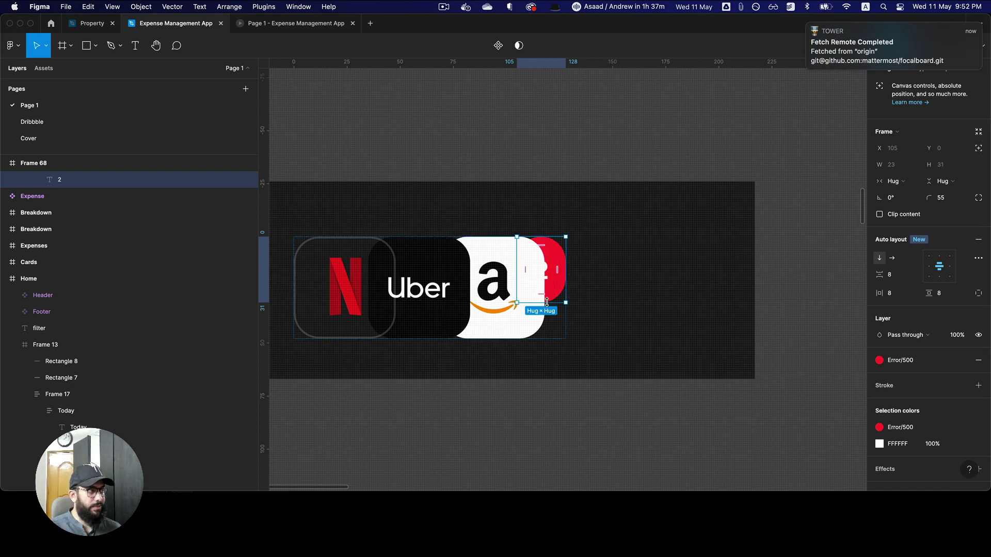
drag(555, 289, 505, 299)
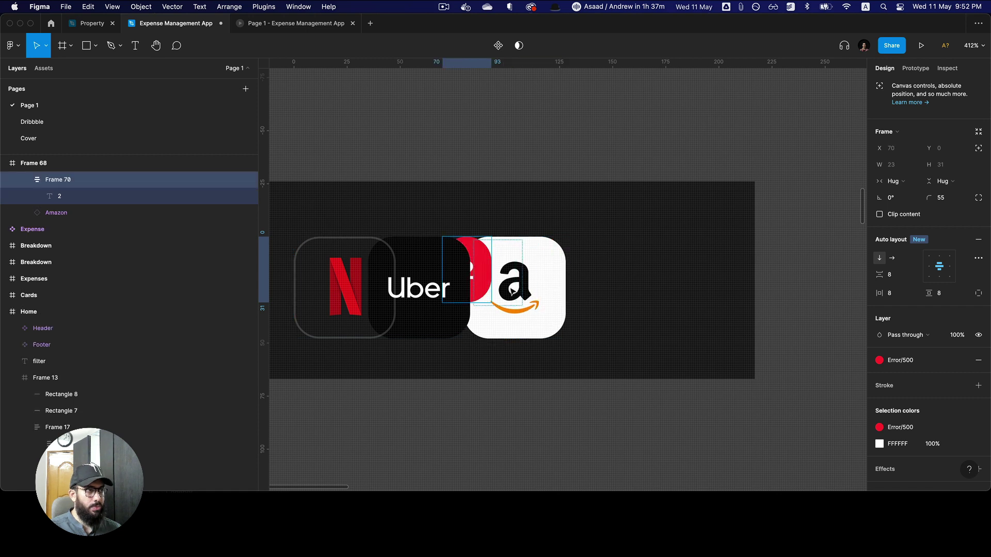
key(super+z)
click(978, 150)
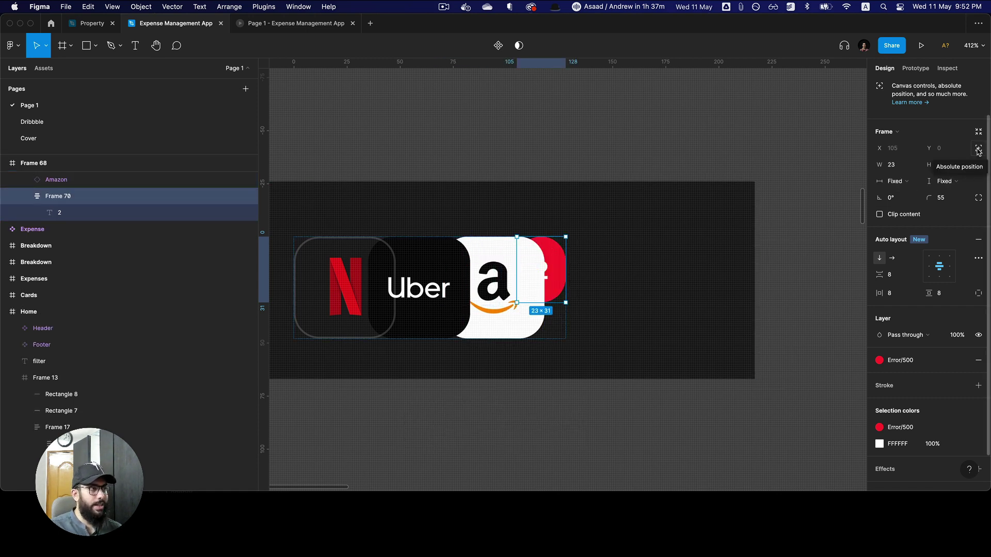
key(super+z)
key(super+z)
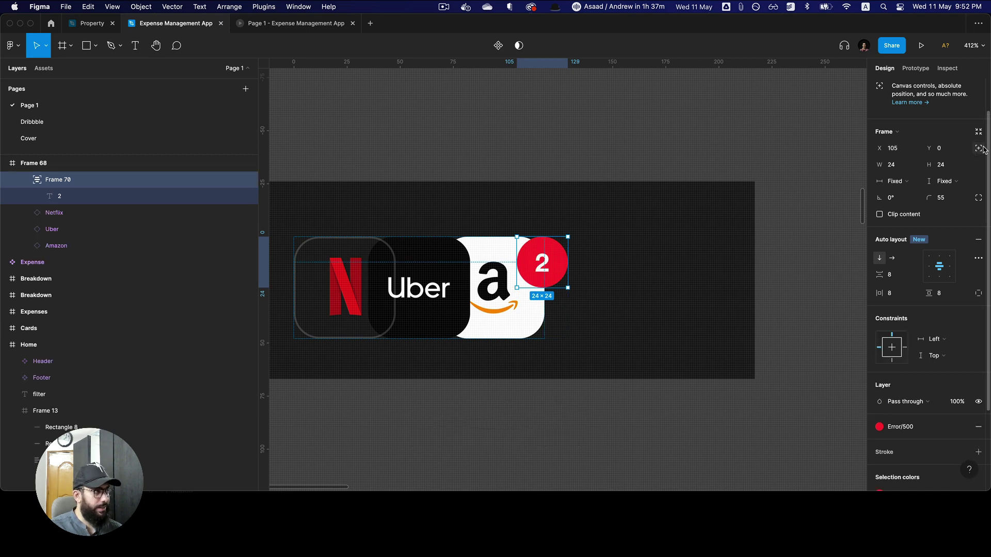
key(space)
drag(543, 266, 508, 265)
key(super+z)
key(super+space)
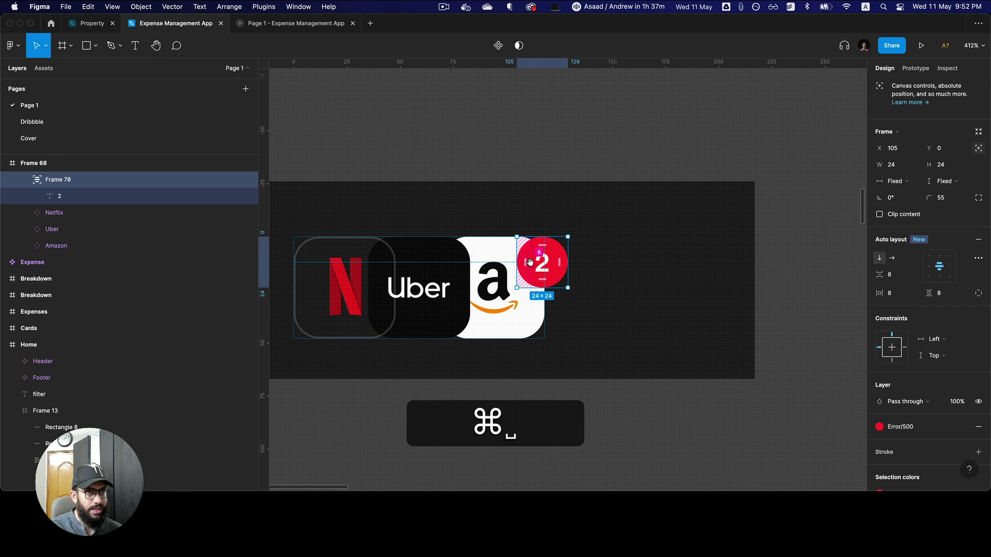
- Move the badge slightly so that it overhangs the Amazon icon's upper-right corner, and clear the selection
scroll(46, 223, up, 1)
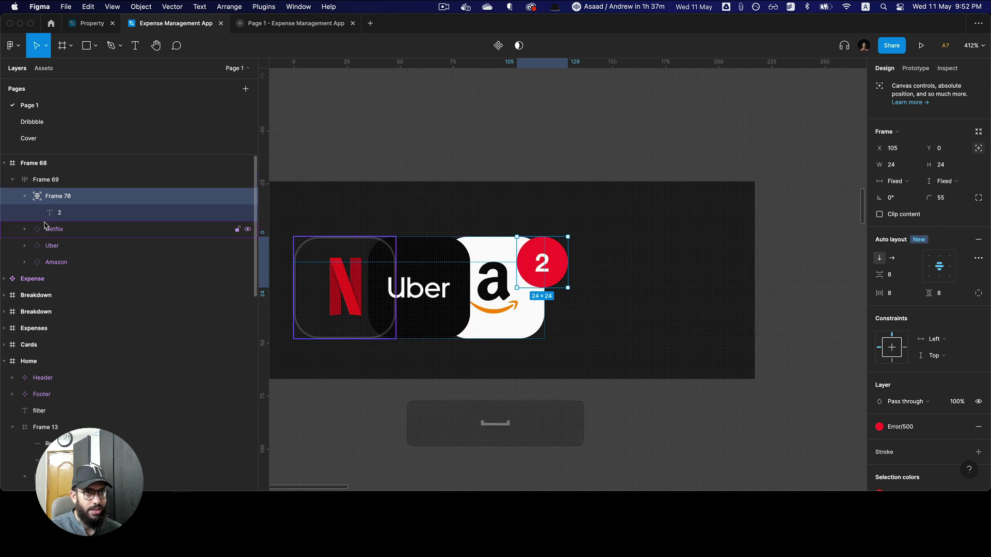
mouse_move(553, 273)
mouse_down()
mouse_move(542, 268)
mouse_move(545, 247)
mouse_move(547, 261)
mouse_up()
click(588, 272)
key(z)
alt+click(595, 278)
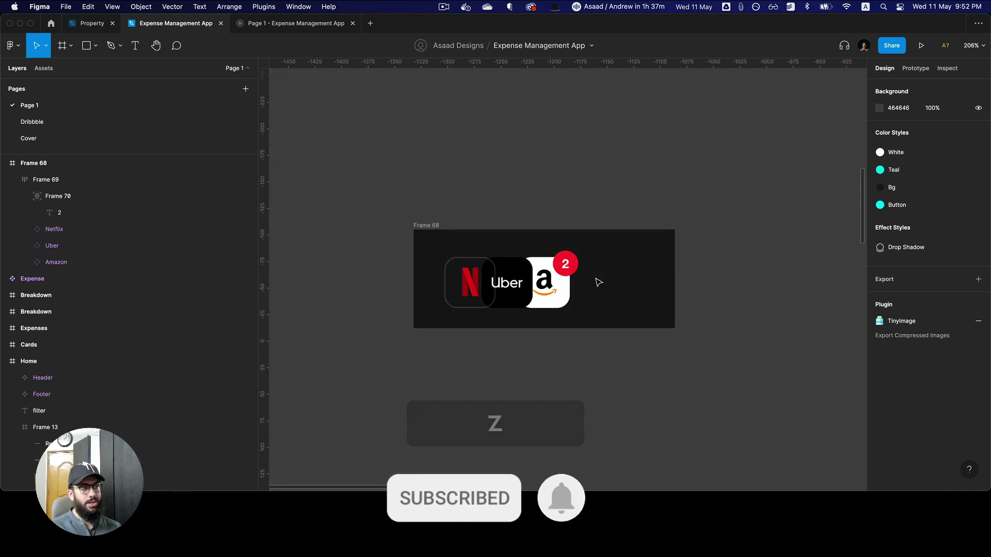
alt+click(591, 279)
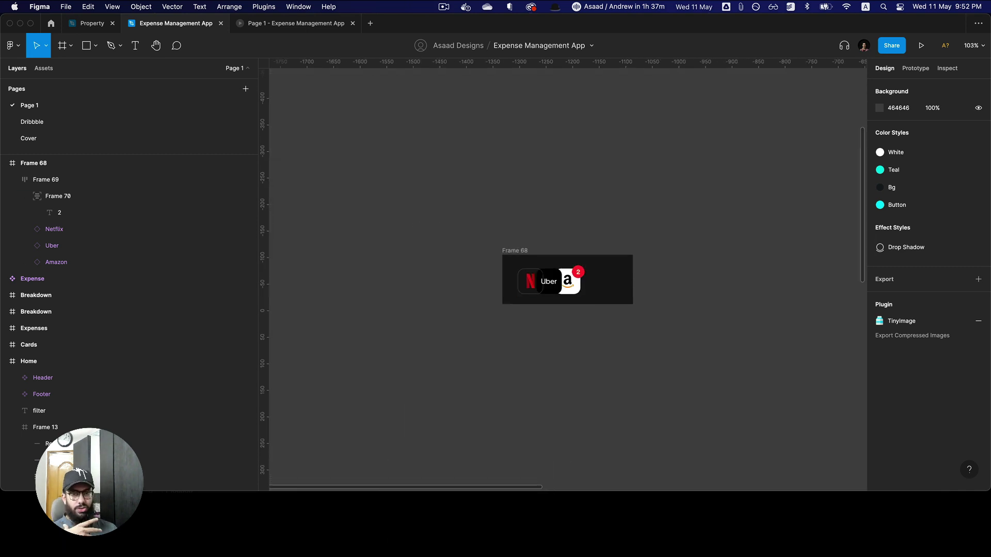
- Delete the dark frame containing the overlapping icons and the badge
scroll(483, 313, left, 5)
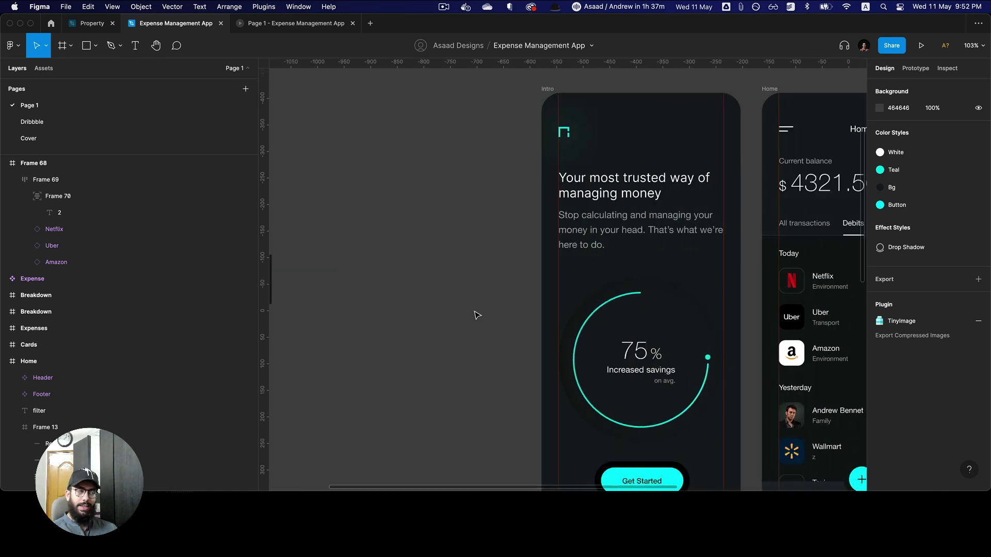
scroll(483, 313, right, 6)
drag(525, 227, 323, 326)
scroll(398, 367, left, 2)
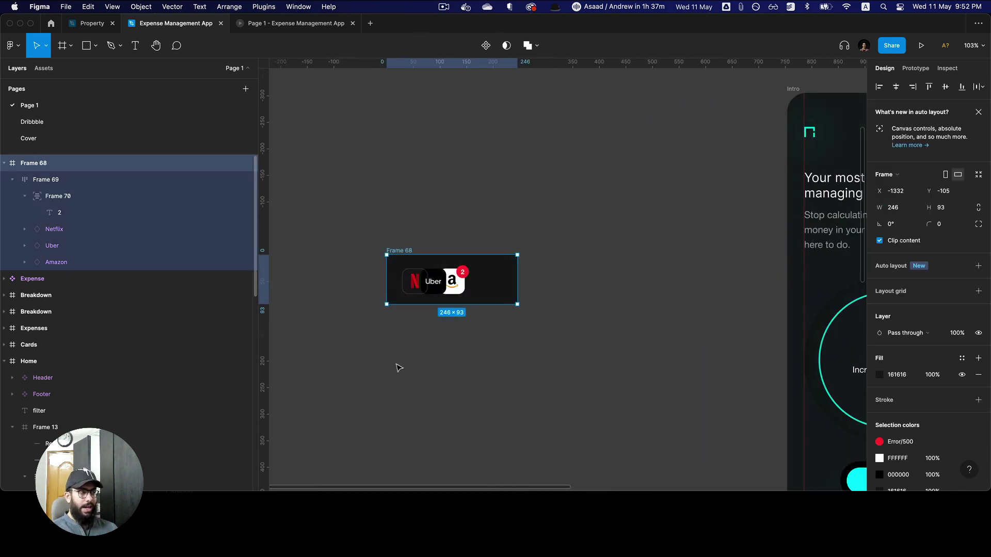
key(alt+super+x)
key(alt+super+z)
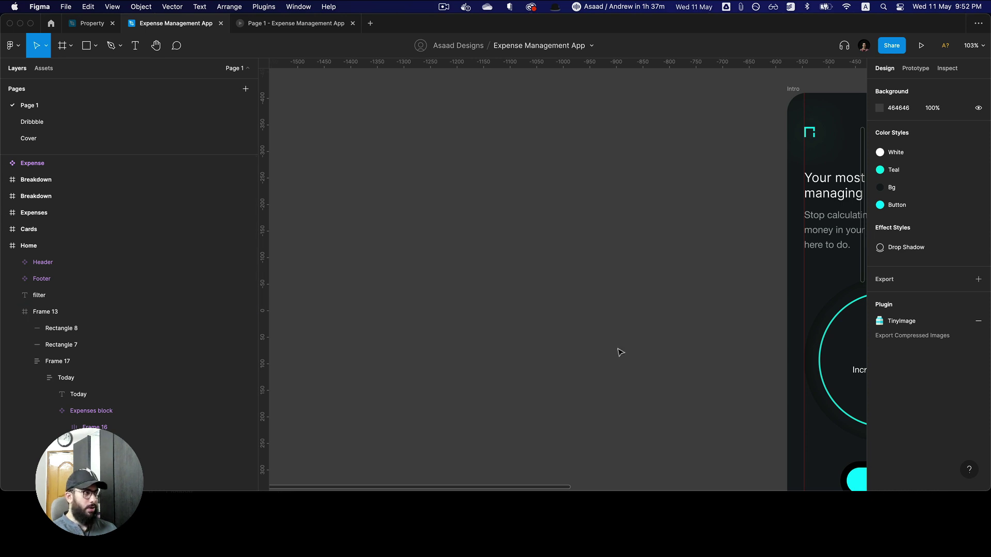
- Copy the inner frame of the Intro screen's Get Started button onto the empty canvas beside the screen
drag(792, 418, 554, 307)
double_click(662, 381)
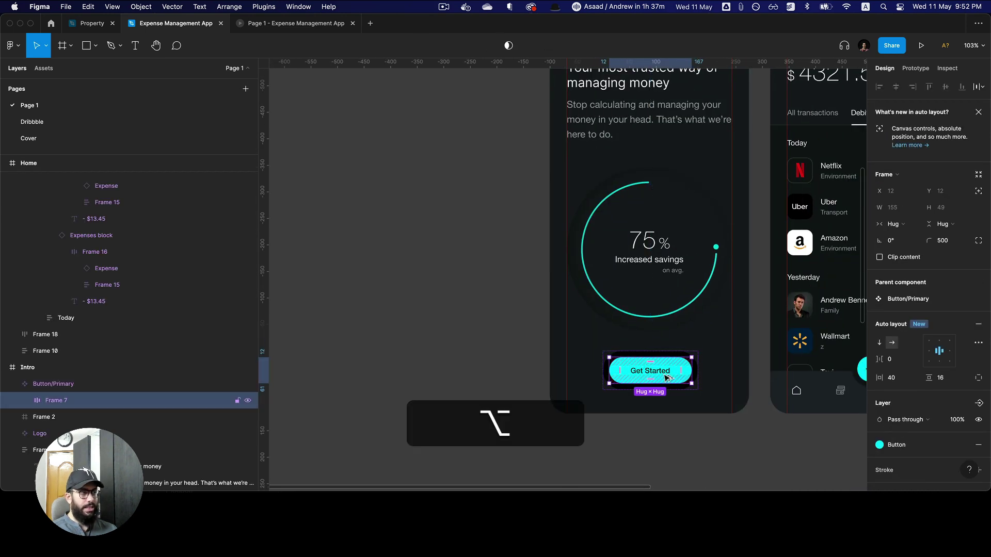
drag(651, 370, 333, 175)
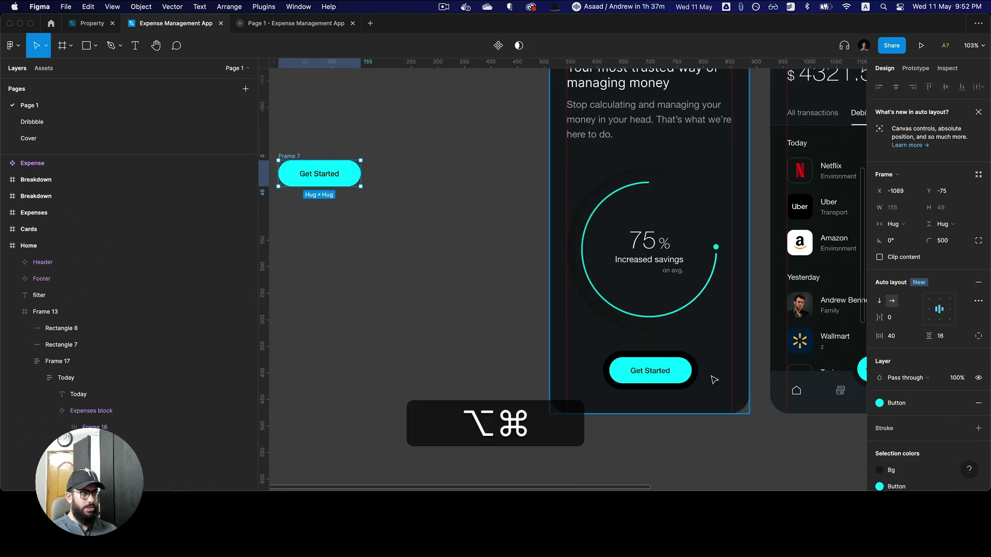
drag(390, 219, 520, 258)
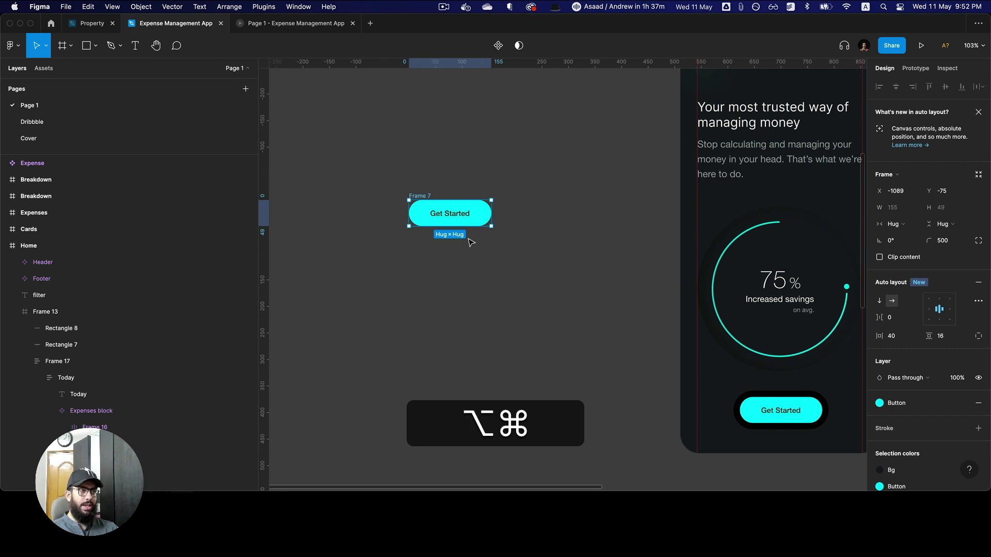
- Convert the copied button into a component and rename it "My Button"
key(alt+super+k)
key(alt+super+r)
text(Button)
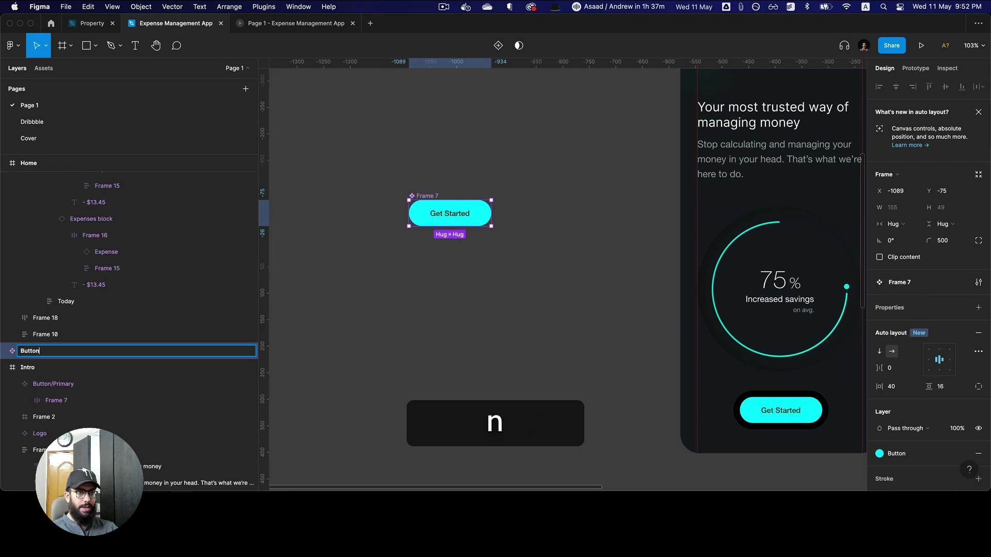
key(super+Left)
text(My)
key(Return)
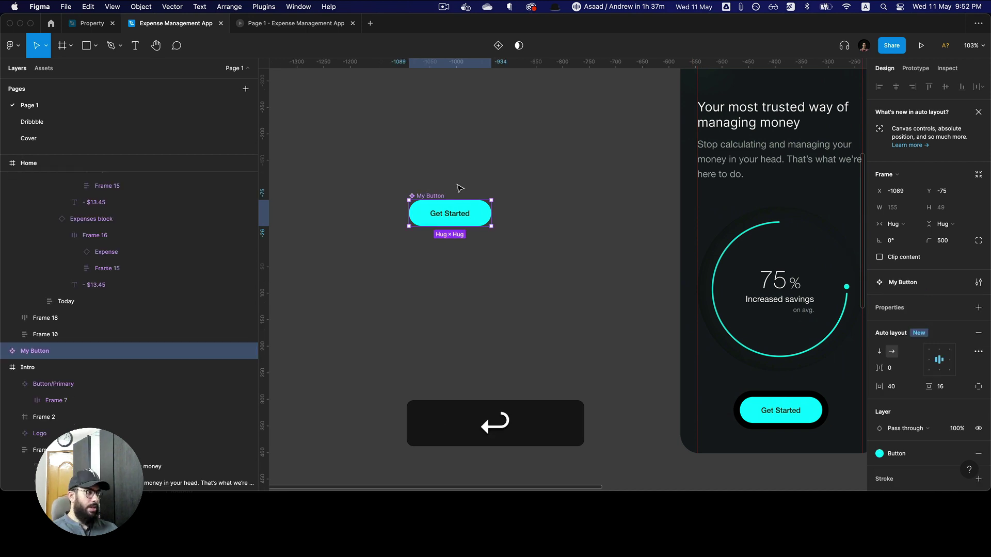
- Duplicate the Get Started label inside My Button and change the copy's text to "icon-right"
key(z)
click(443, 174)
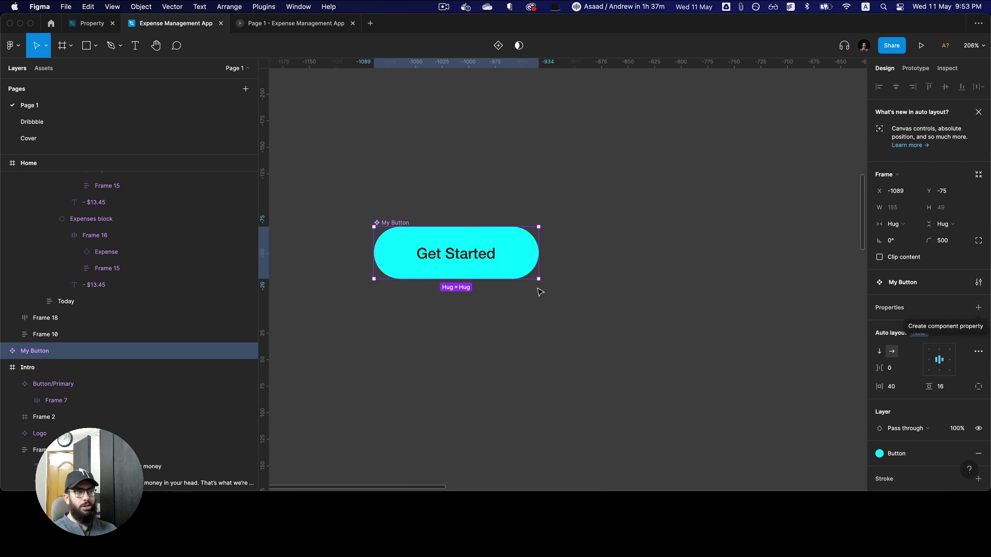
double_click(443, 254)
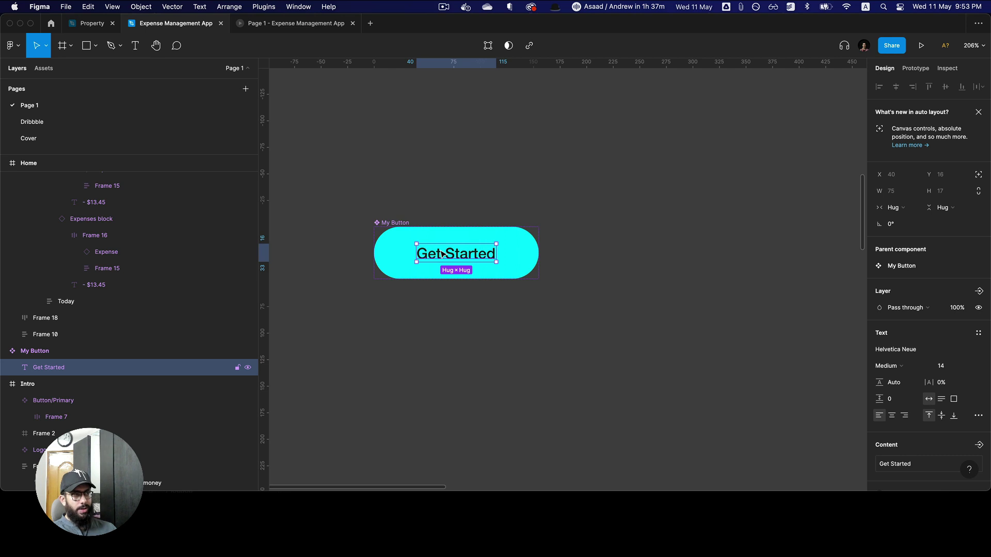
key(cmd+d)
key(Return)
text(ico)
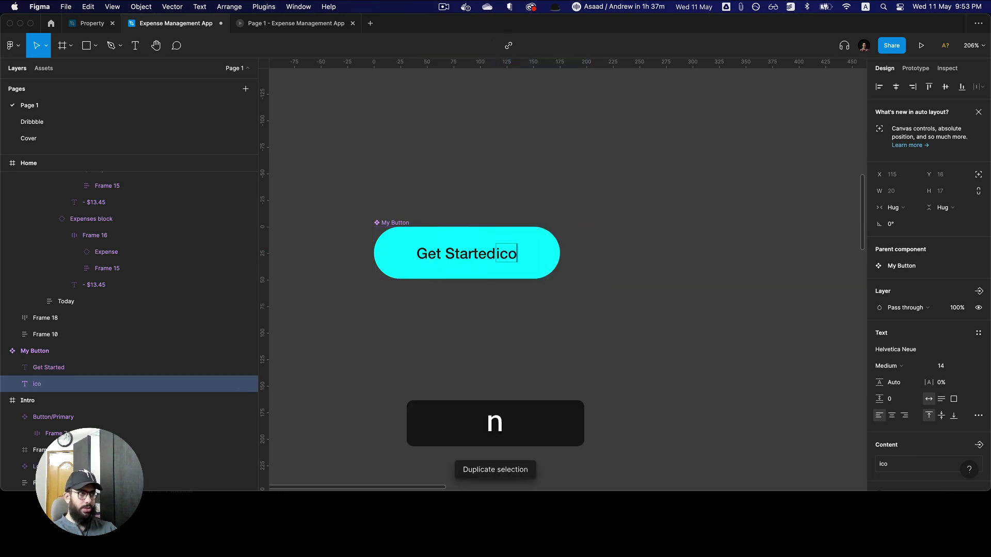
text(n-right)
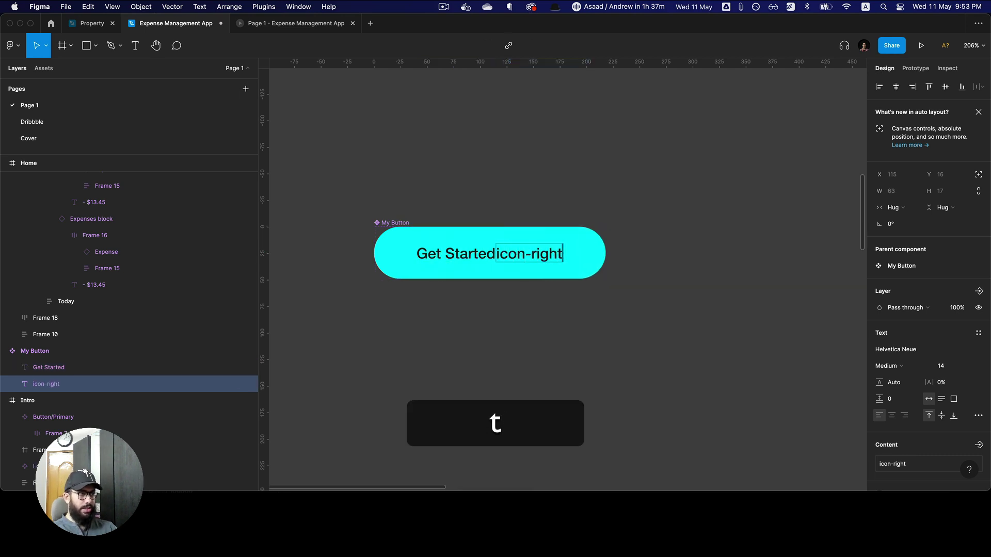
key(Escape)
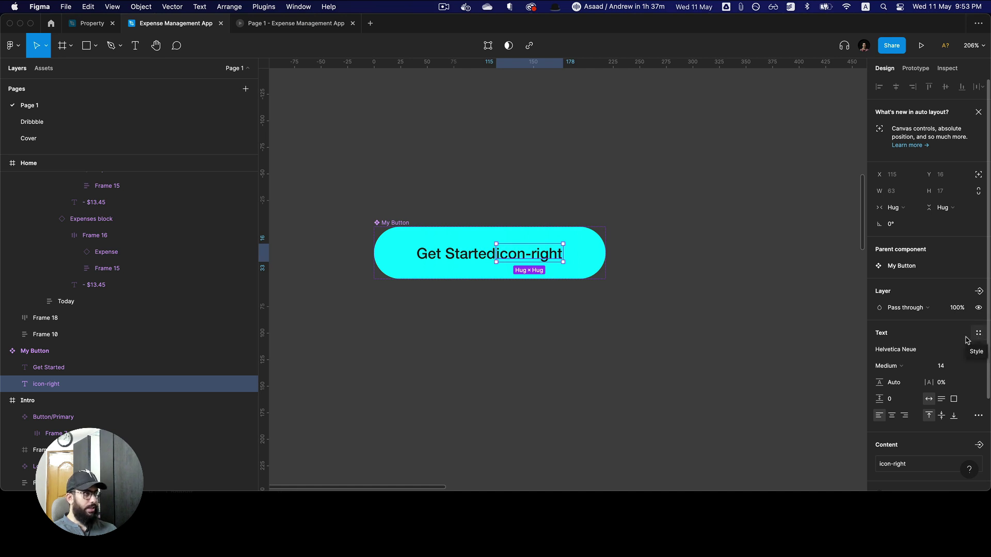
- Change the font of the "icon-right" text to Font Awesome 6 Pro
click(909, 350)
text(fon)
key(Down)
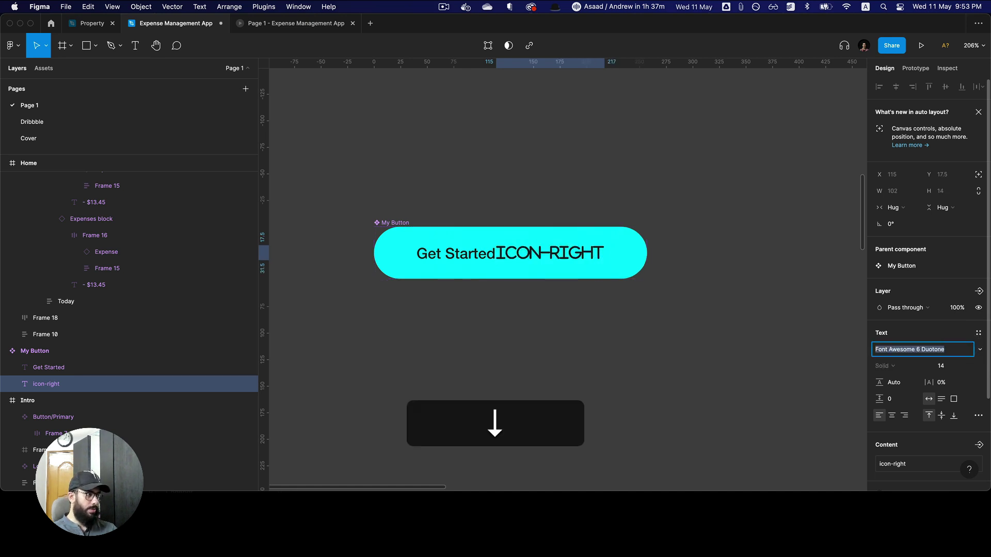
key(Down)
key(Return)
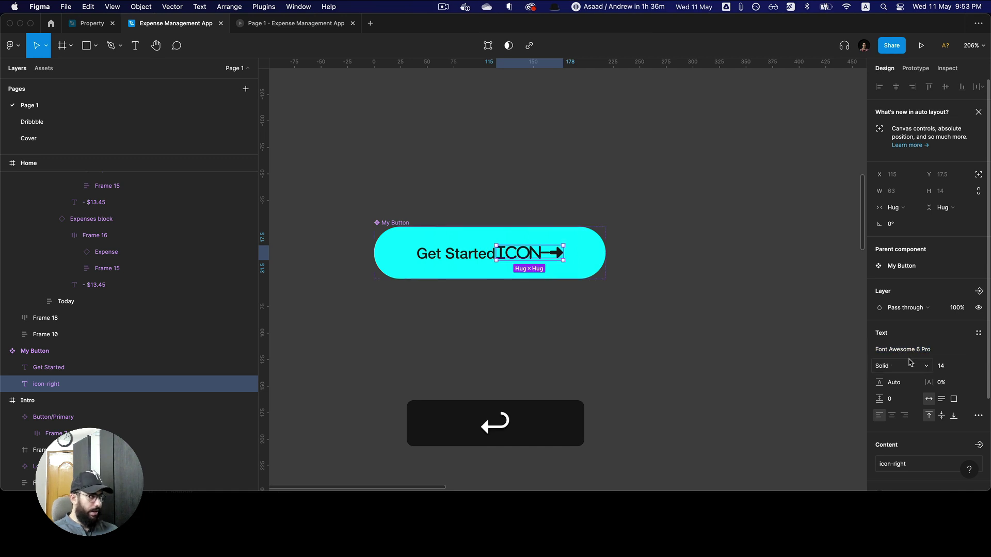
- Set the icon text's font style to Regular and change its content to "angle-right"
click(883, 366)
click(894, 354)
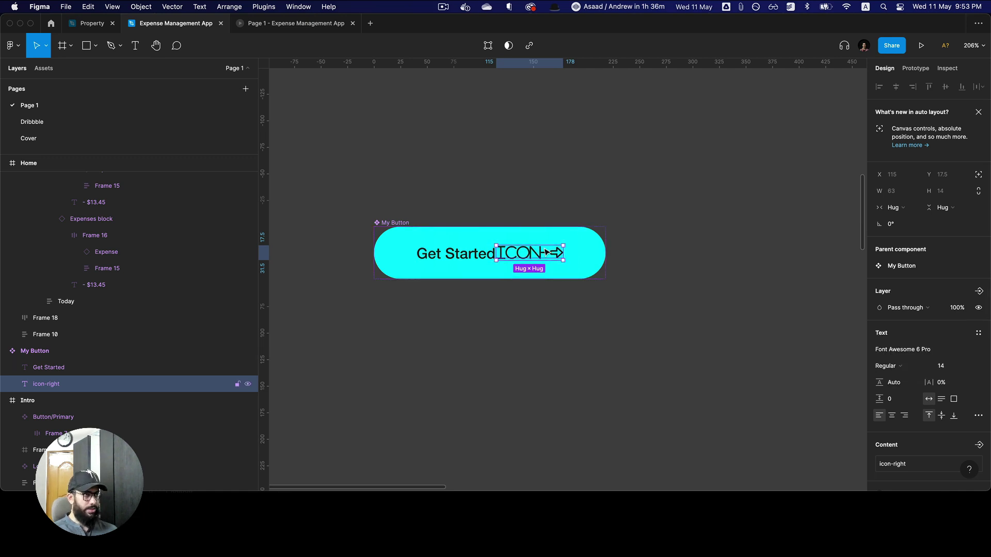
double_click(529, 255)
text(angle-right)
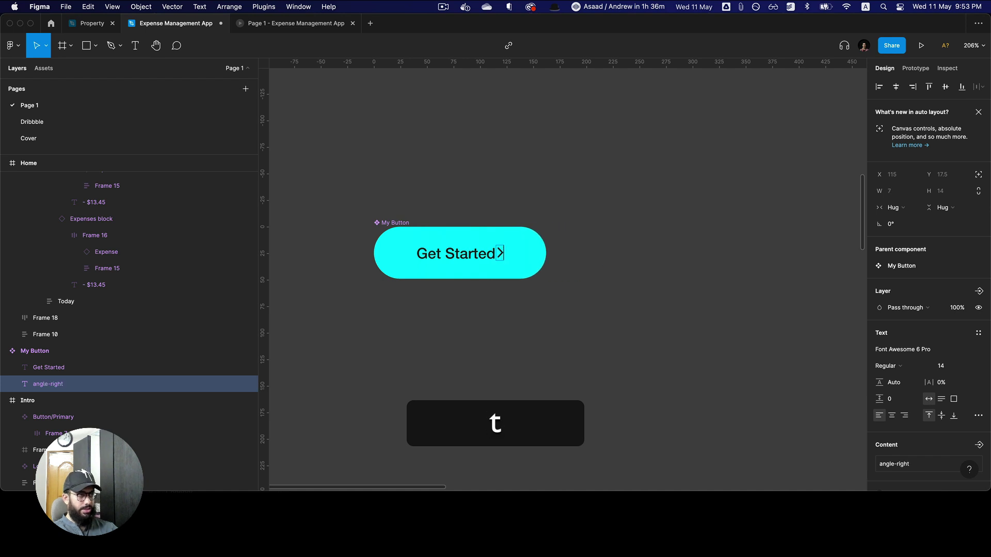
key(Escape)
- Widen My Button's auto layout spacing between the Get Started label and the arrow icon to 11
key(shift+Return)
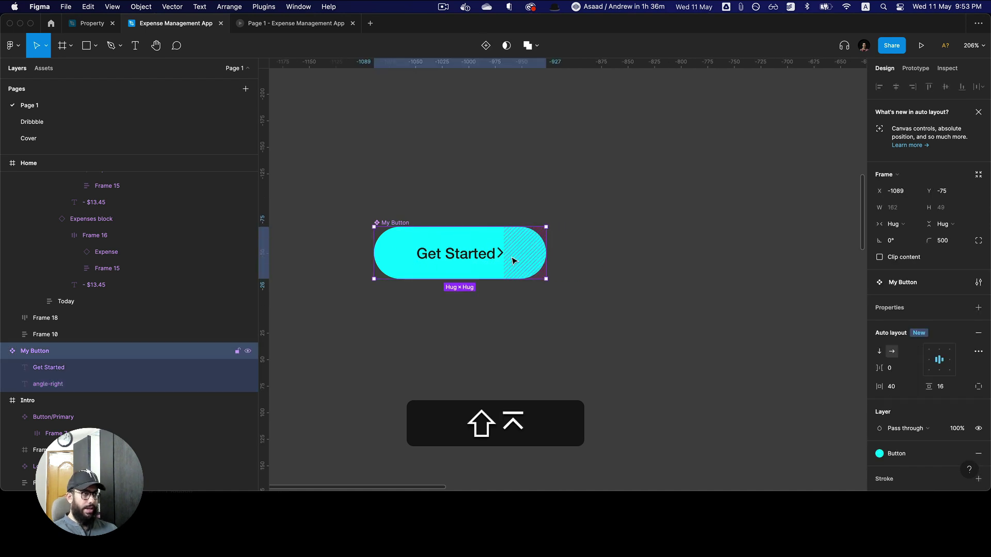
click(524, 296)
click(496, 253)
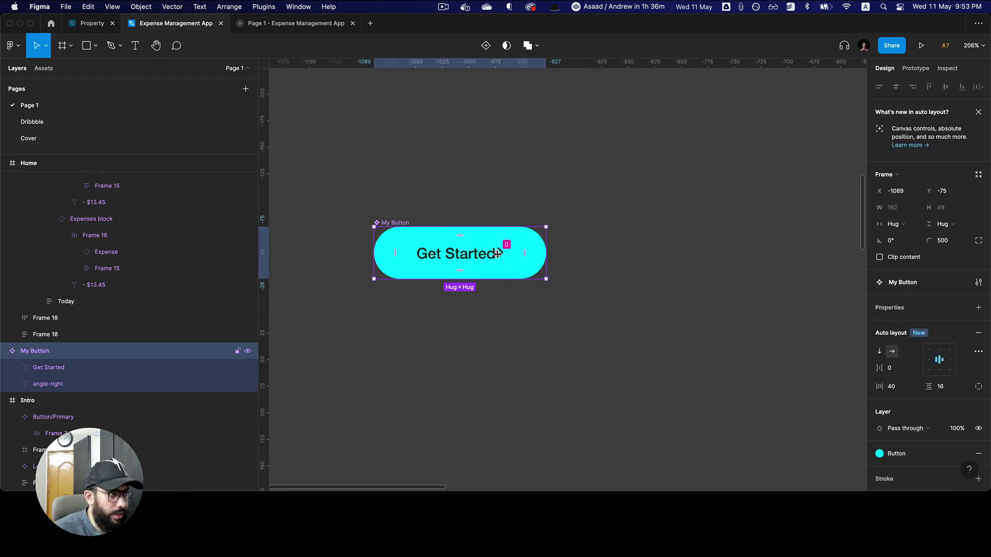
drag(495, 253, 501, 254)
- Duplicate the angle-right icon and move the copy in front of the Get Started label
click(511, 252)
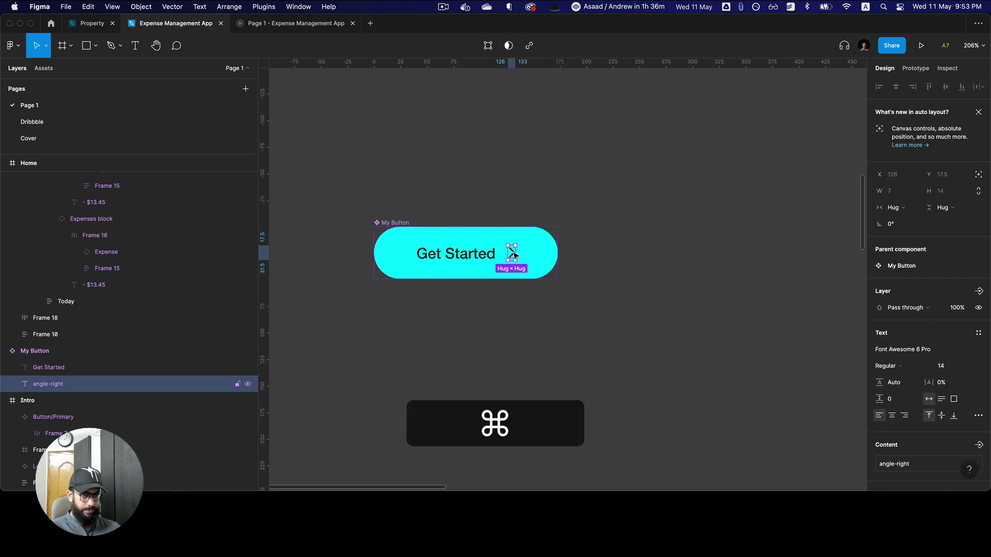
key(super+d)
key(Left)
key(Left)
- Change the text of the copied icon in front of the label to "angle-left"
key(Return)
key(Right)
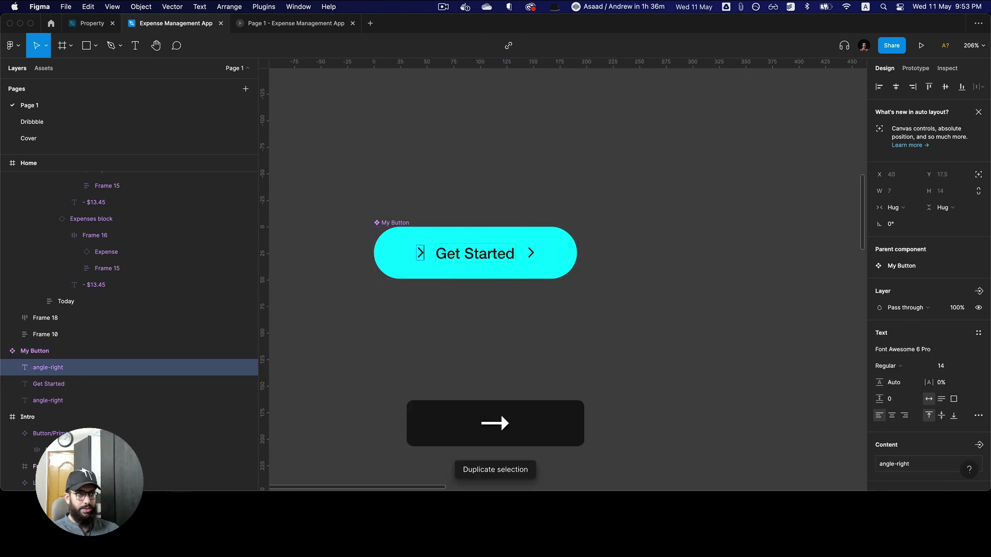
key(Return)
key(BackSpace)
key(BackSpace)
key(BackSpace)
key(BackSpace)
key(BackSpace)
key(BackSpace)
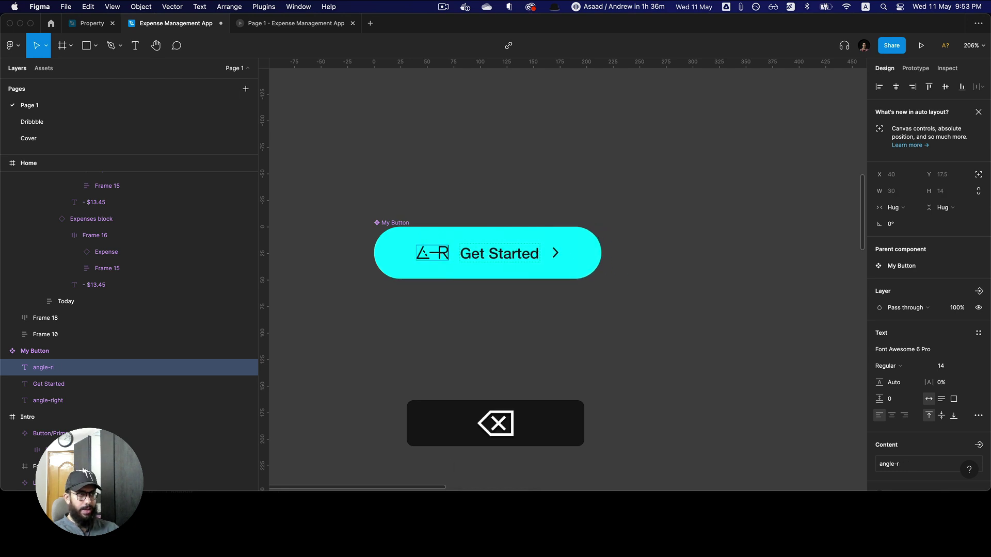
text(left)
key(Escape)
click(660, 338)
- Try appending "23" to the content of My Button's Get Started label, and undo the change
click(392, 223)
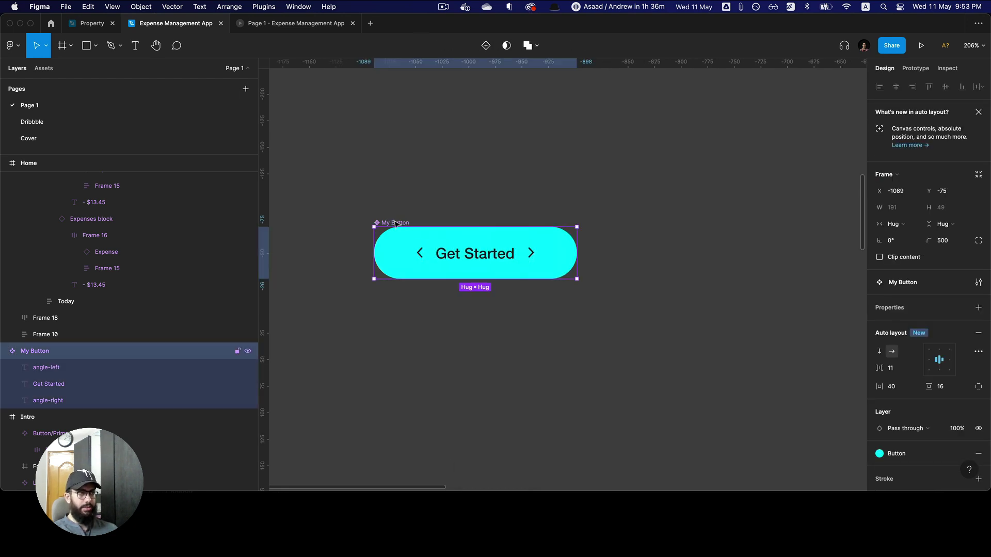
click(534, 258)
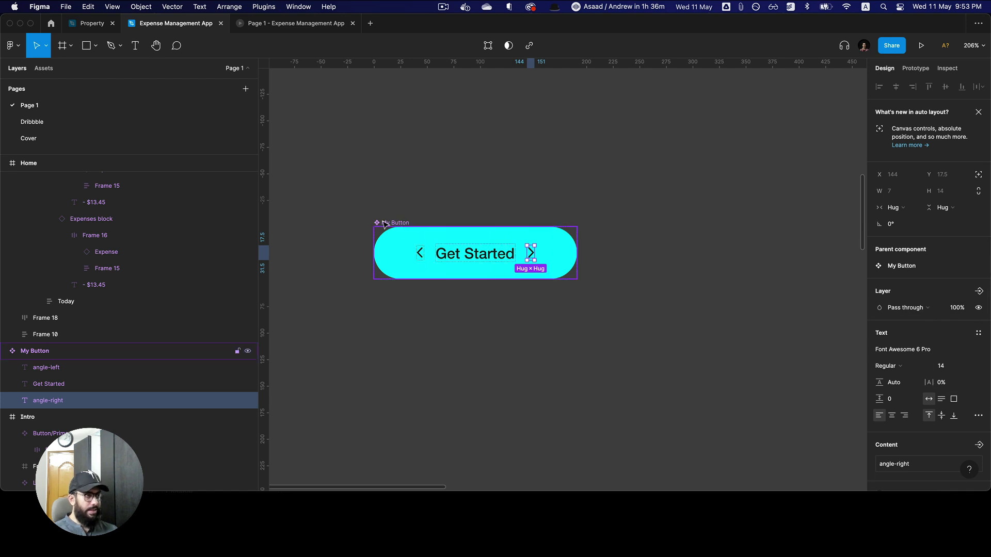
super+click(501, 257)
scroll(927, 372, down, 3)
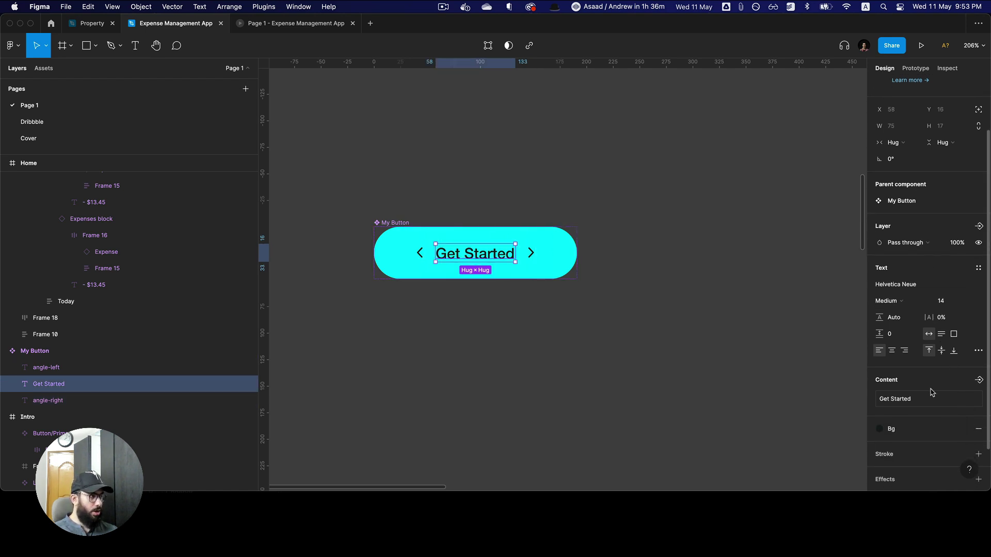
click(934, 405)
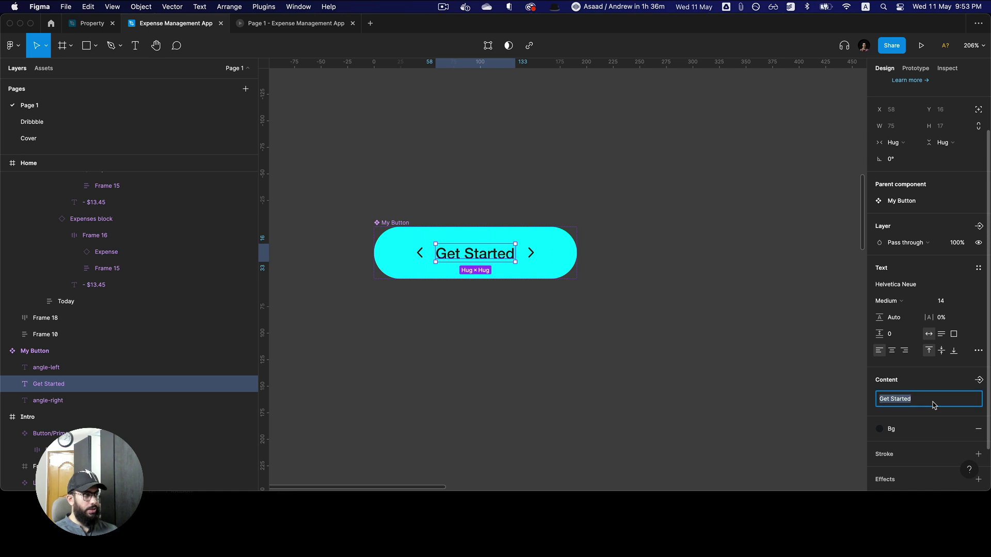
key(Right)
text(23)
key(Return)
key(cmd+z)
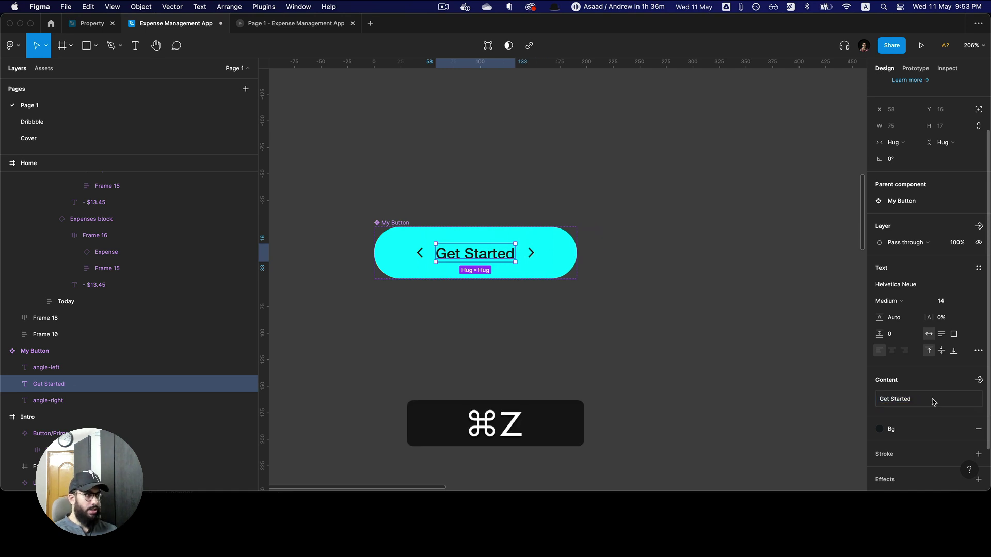
- Create a component property named "Text" from the Get Started label's content, with the value "Get Started"
click(980, 381)
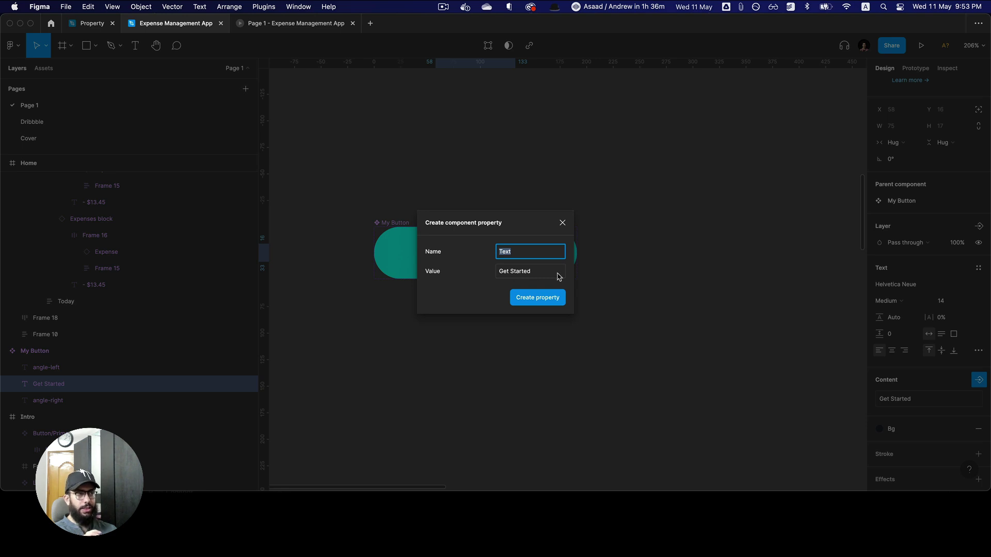
key(shift)
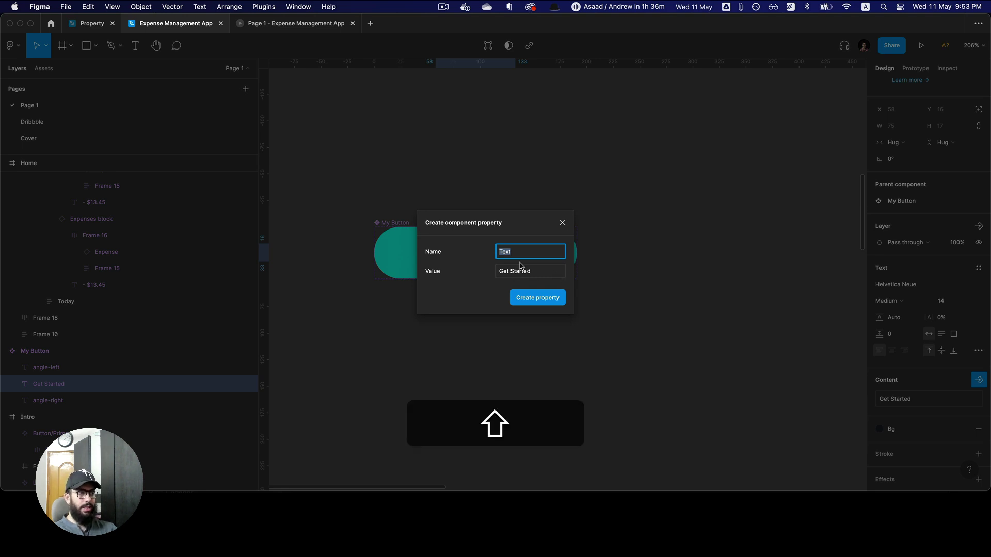
key(shift+Return)
- Place an instance of My Button on the canvas below the main component
click(532, 254)
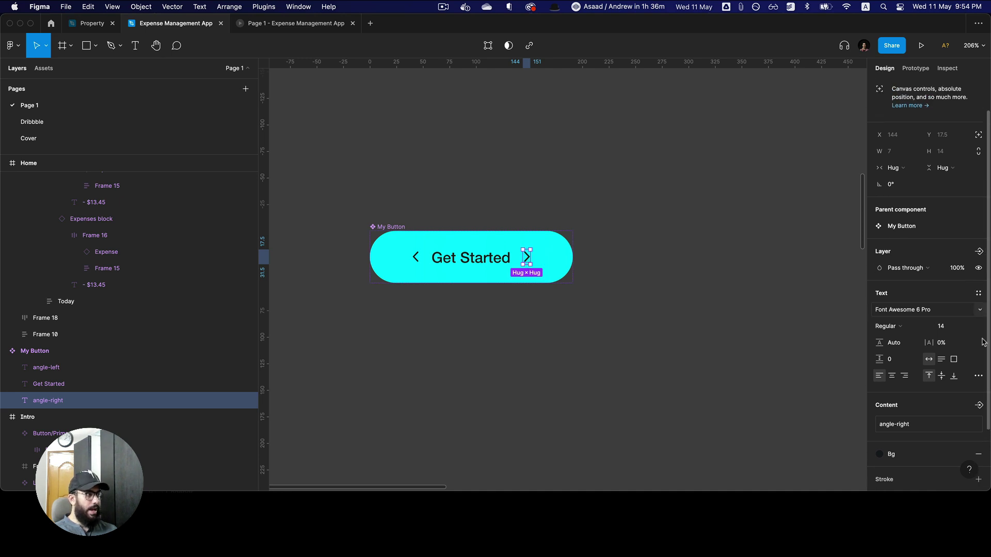
click(531, 332)
click(394, 250)
key(alt)
drag(511, 262, 513, 390)
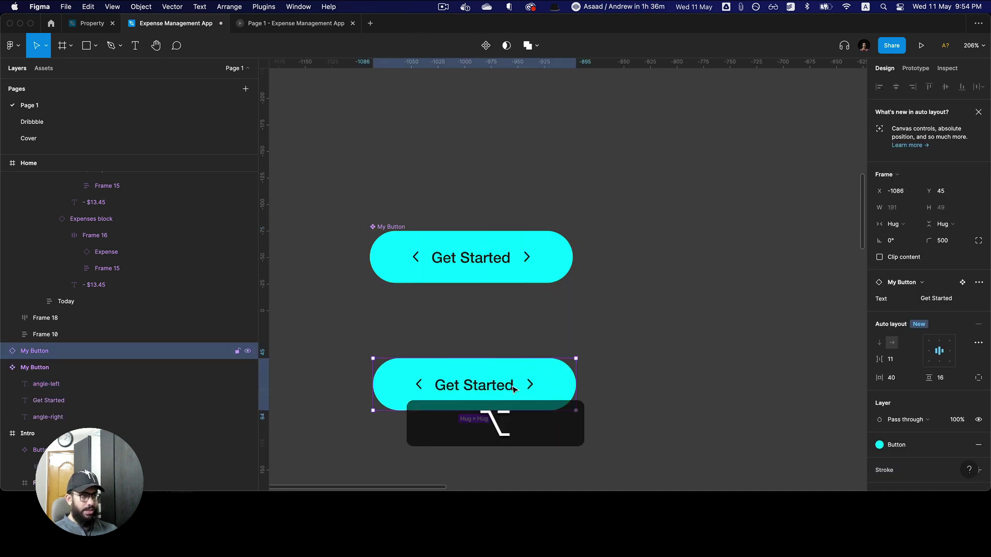
- Try the instance's Text property with the value "asdasd", and undo the change
click(942, 299)
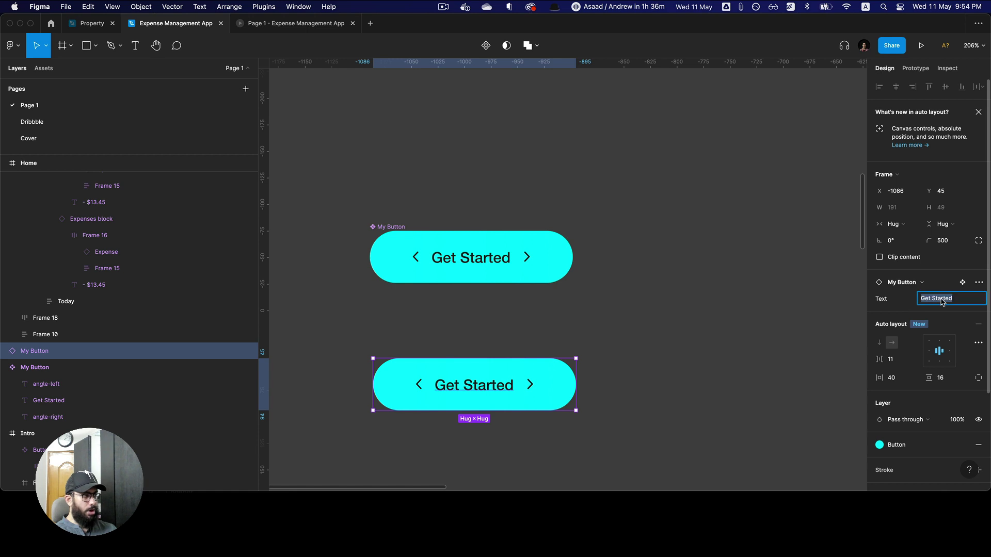
text(asdasd)
key(Return)
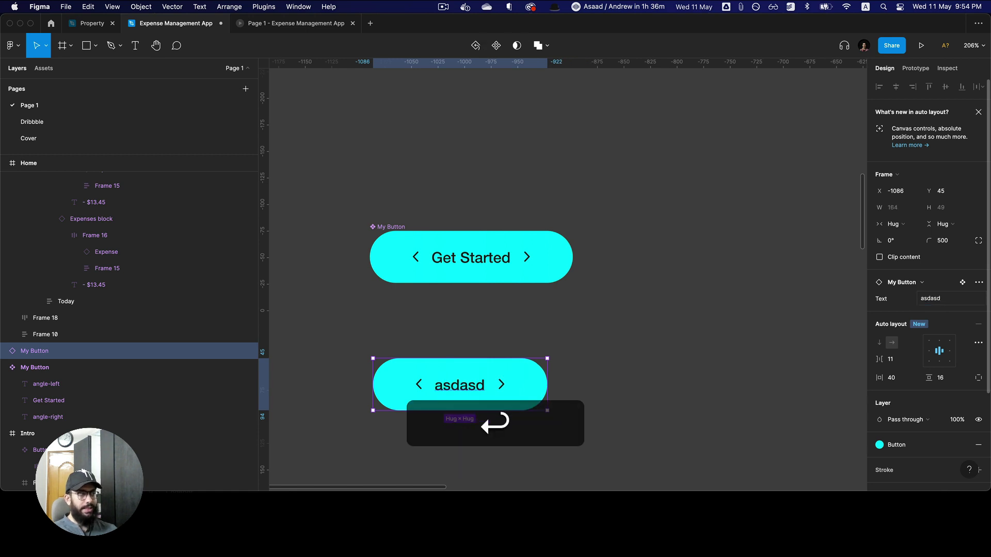
key(super+z)
click(604, 303)
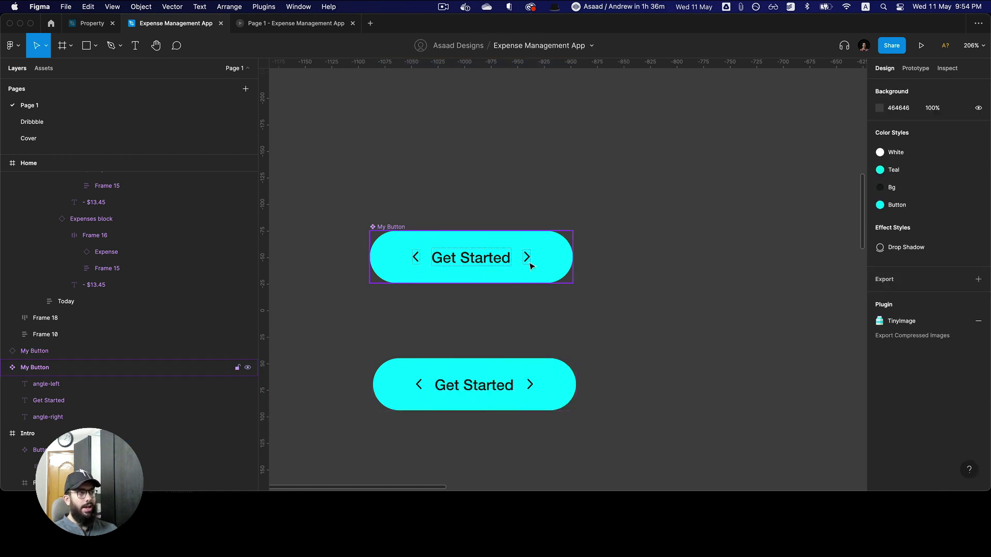
- Create a boolean property named "Icon Right" with value True for the main component's angle-right layer
double_click(531, 265)
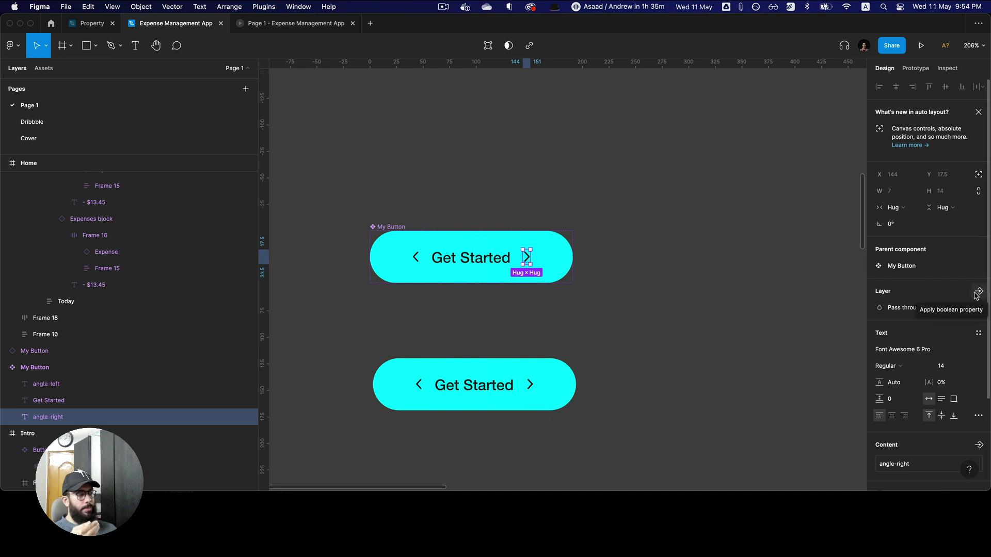
click(978, 293)
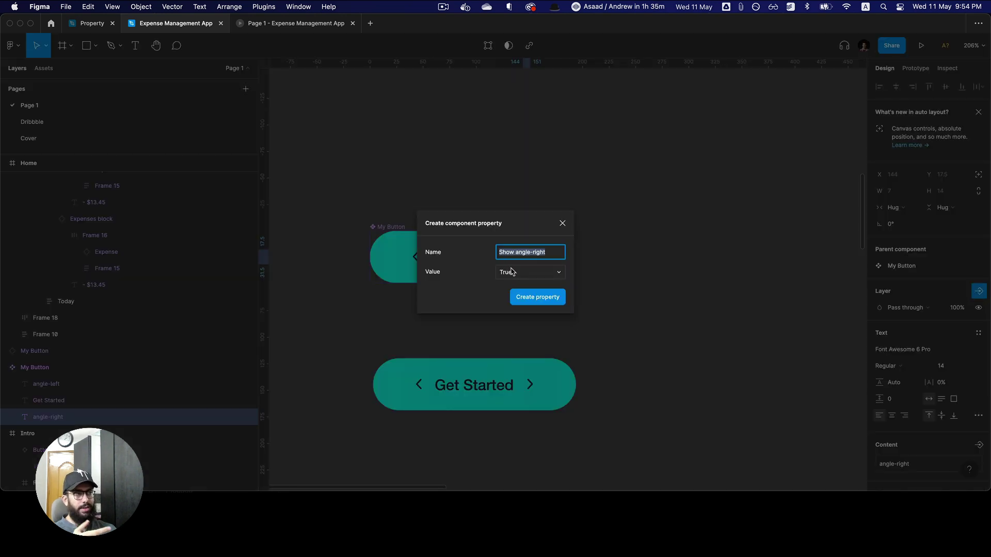
text(Icon Right)
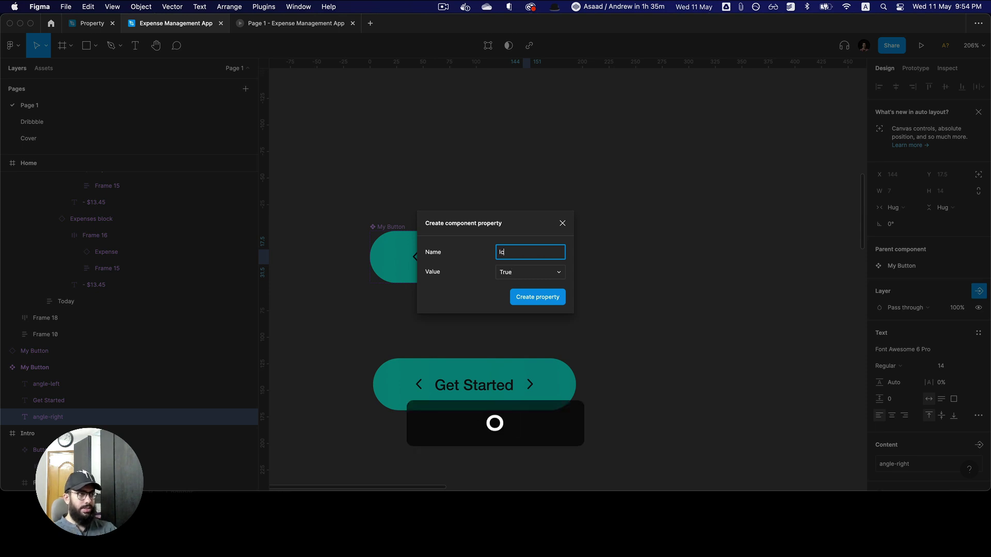
key(Return)
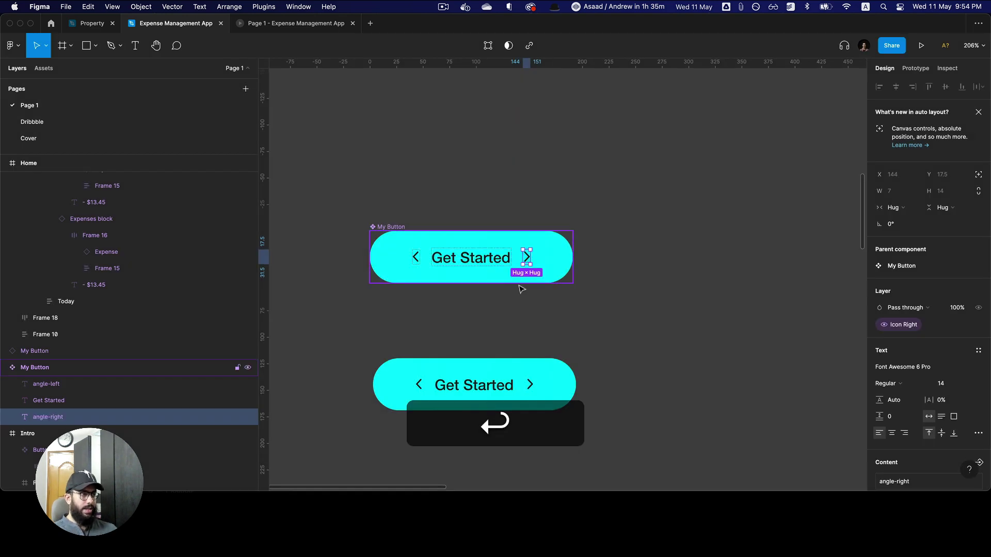
- Create a boolean property named "Icon Left" with value True for the main component's angle-left layer
click(415, 257)
click(977, 293)
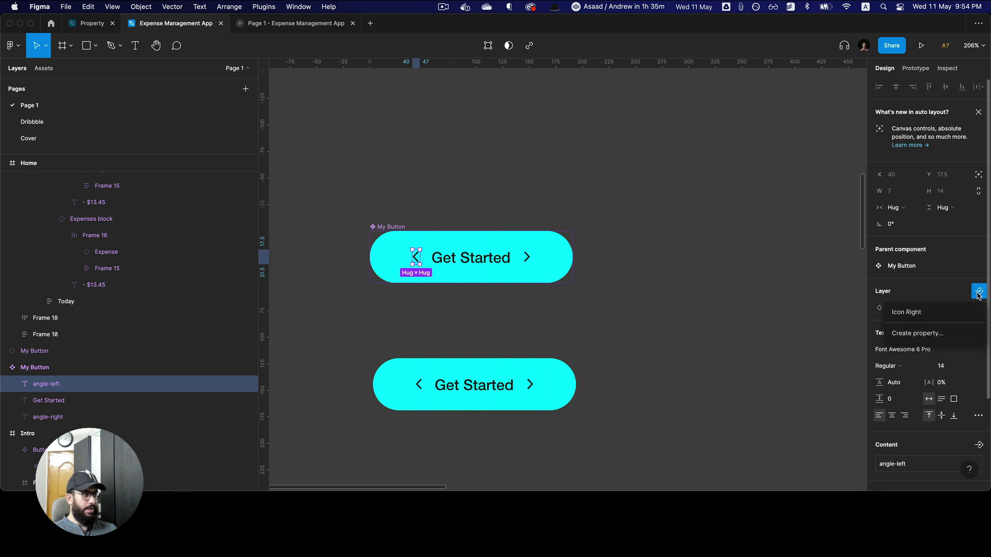
click(954, 333)
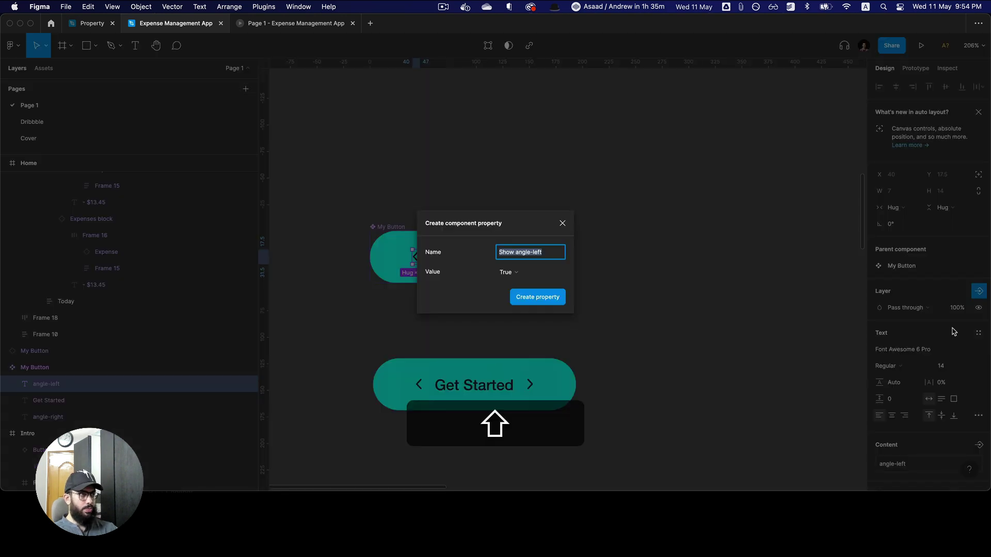
text(Icon Left)
key(Return)
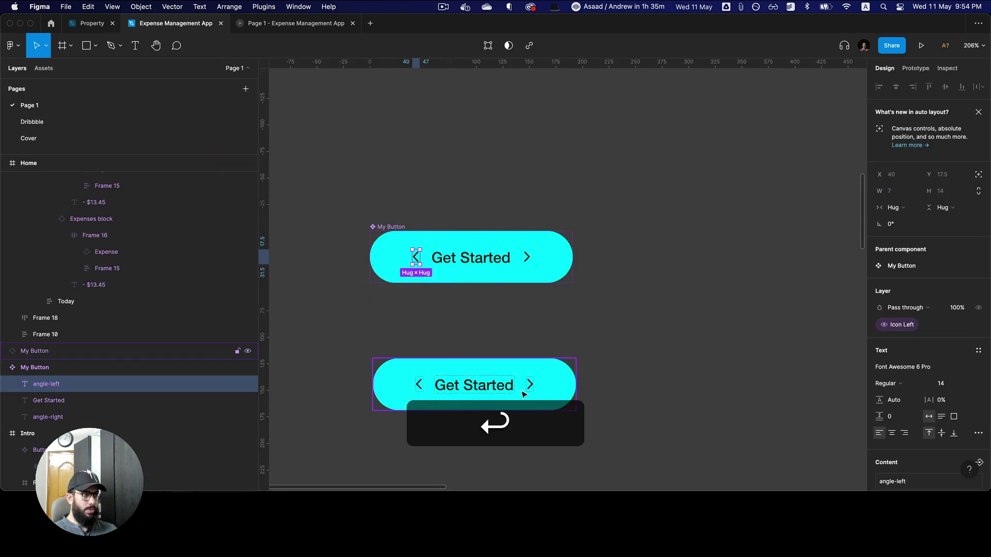
- Turn off the Icon Right and Icon Left properties on the My Button instance
click(568, 397)
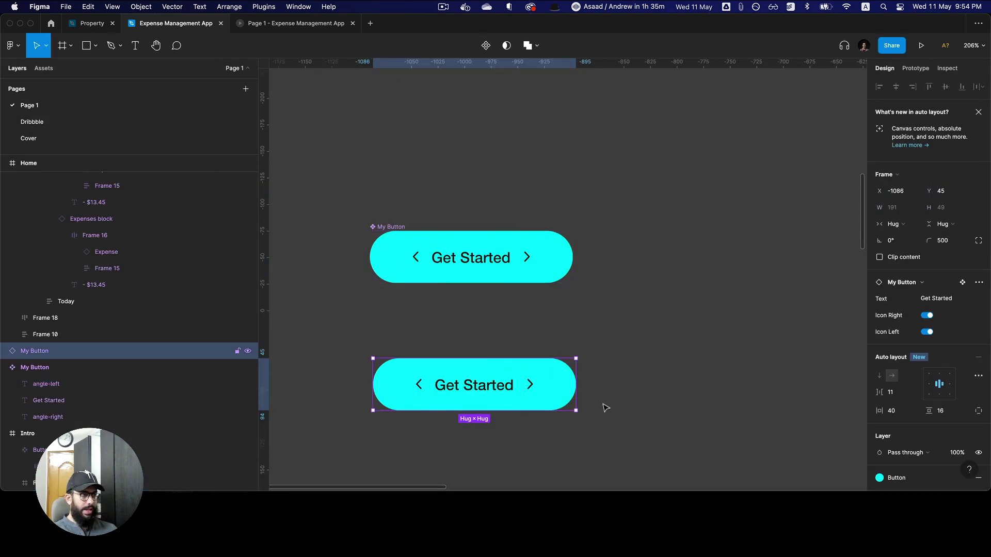
click(928, 316)
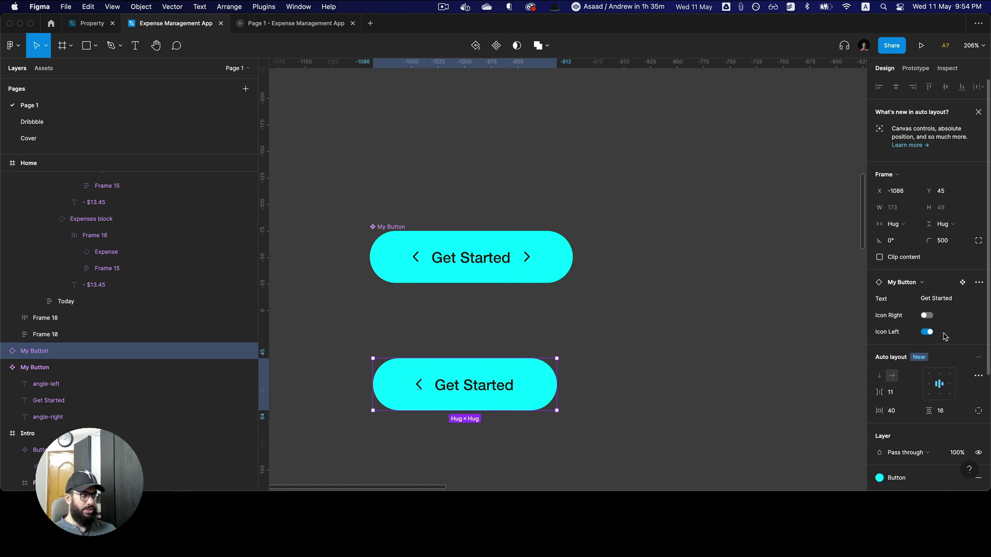
click(927, 332)
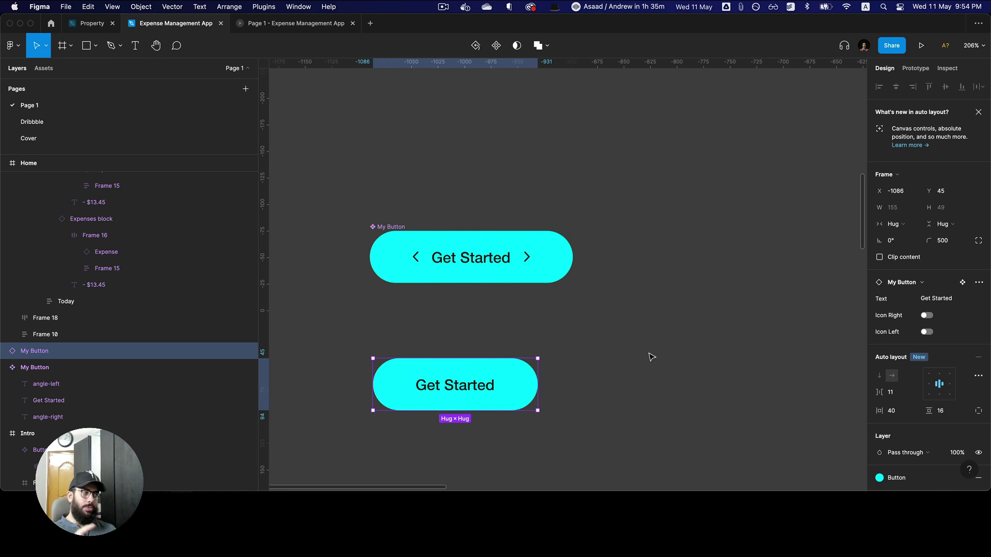
- Reset the instance's Icon Right and Icon Left properties to the main component's values
click(980, 284)
click(978, 284)
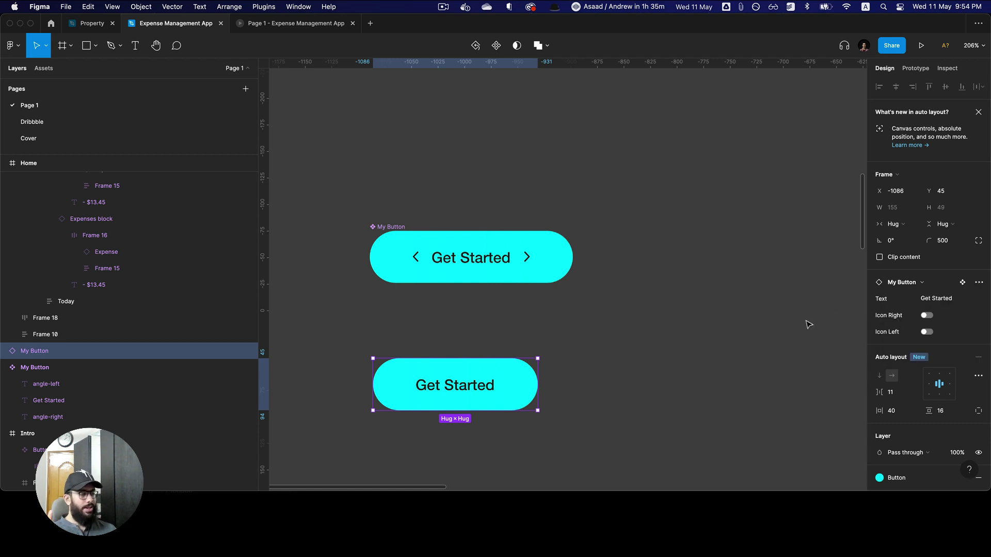
click(979, 283)
click(952, 338)
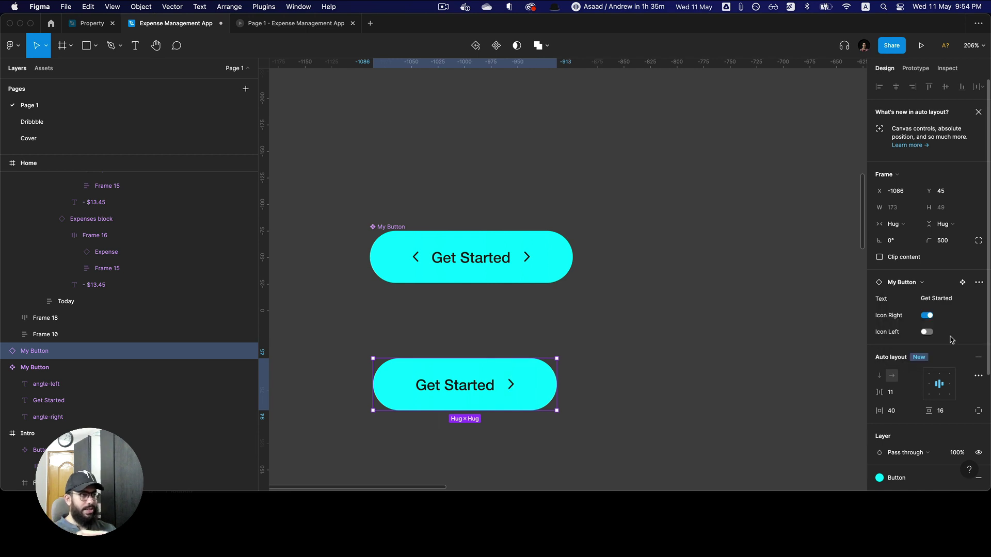
click(979, 282)
click(951, 336)
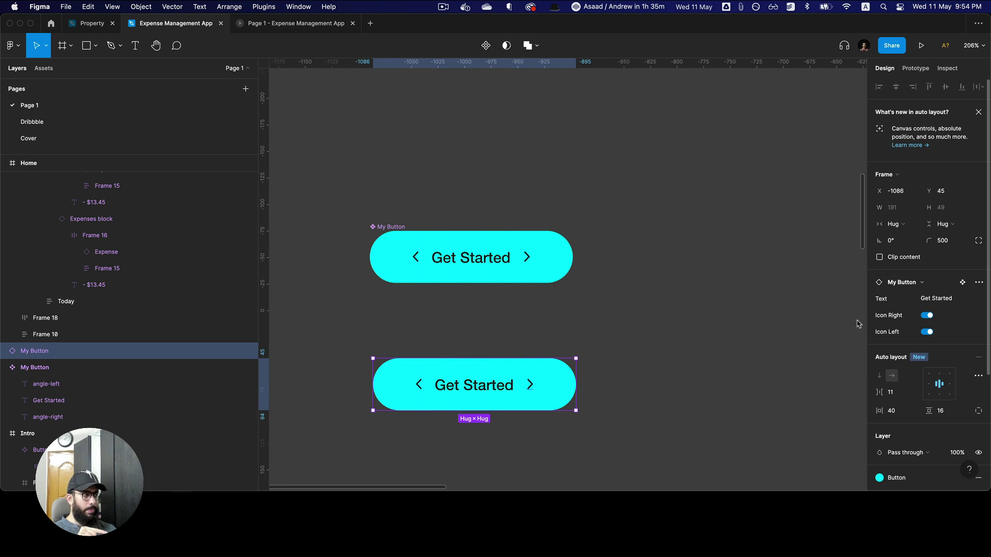
- Cut the My Button instance from the canvas, keeping only the main component
click(439, 259)
click(499, 370)
key(super+x)
- Add a second variant to the My Button component
click(449, 262)
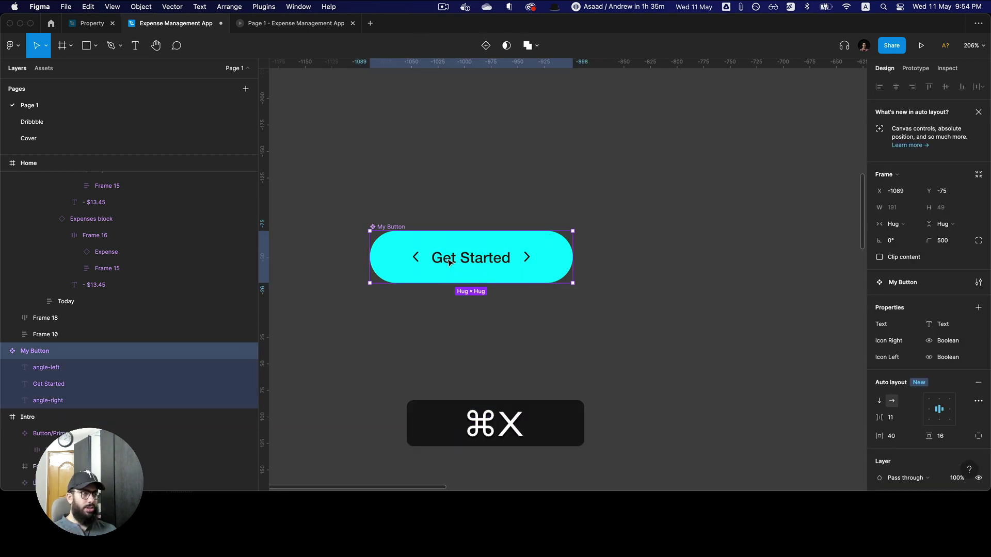
right_click(519, 261)
mouse_move(584, 410)
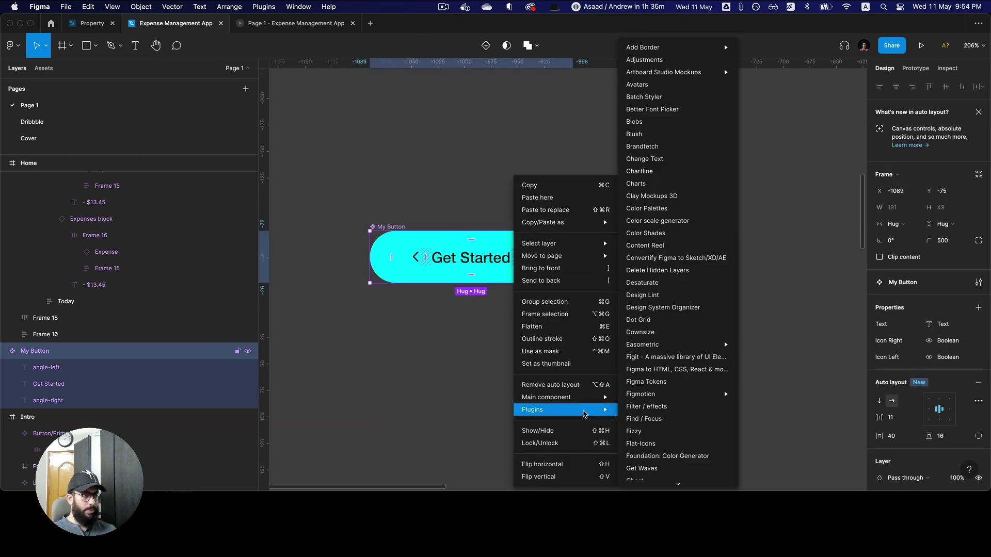
click(662, 410)
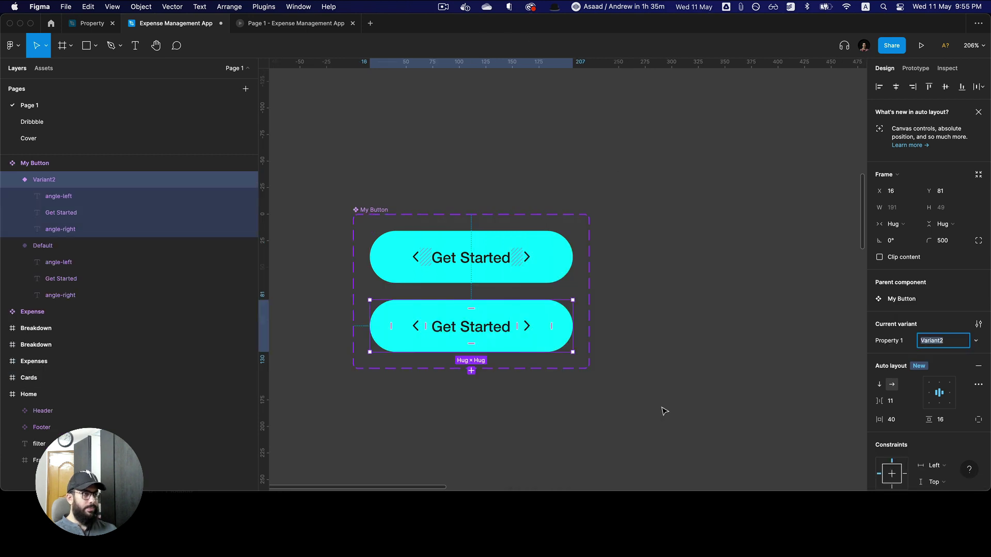
- Rename the My Button variants, setting the lower one to Secondary and the upper one to Primary
key(shift)
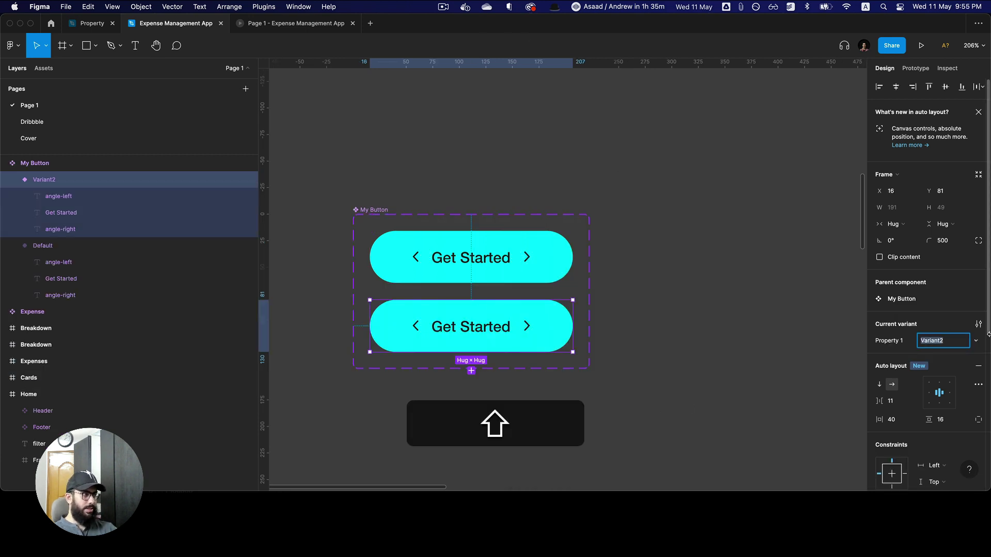
text(Secondary)
key(Return)
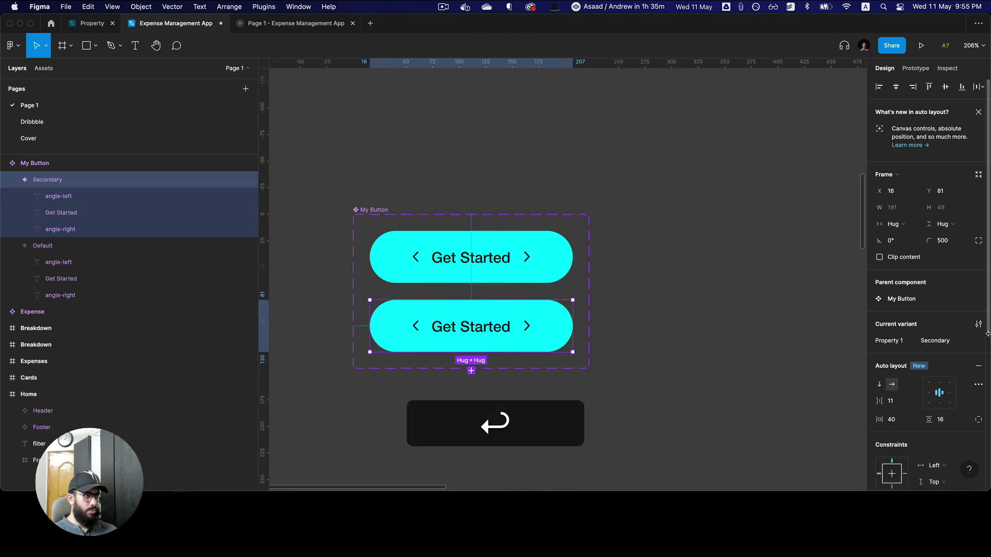
click(452, 276)
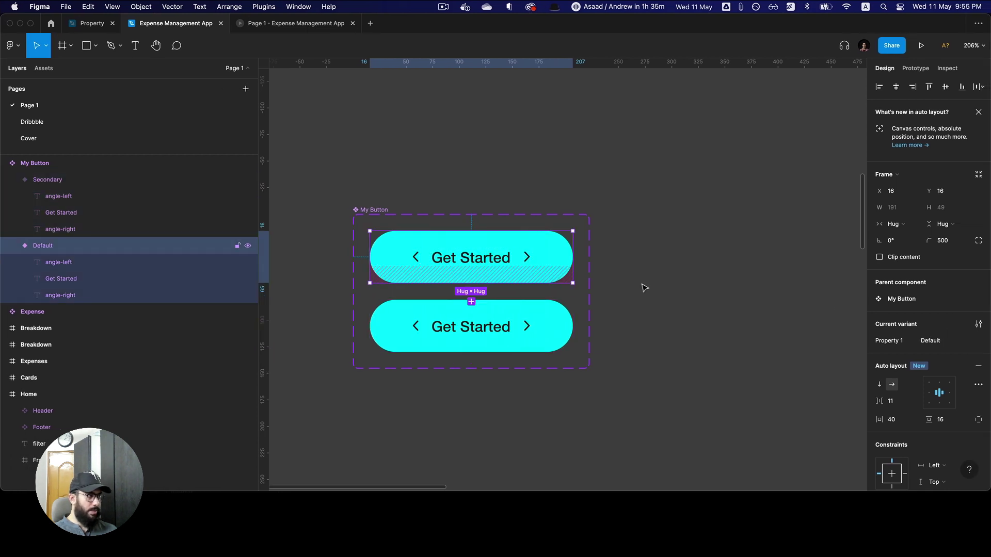
click(957, 345)
text(Primary)
key(Return)
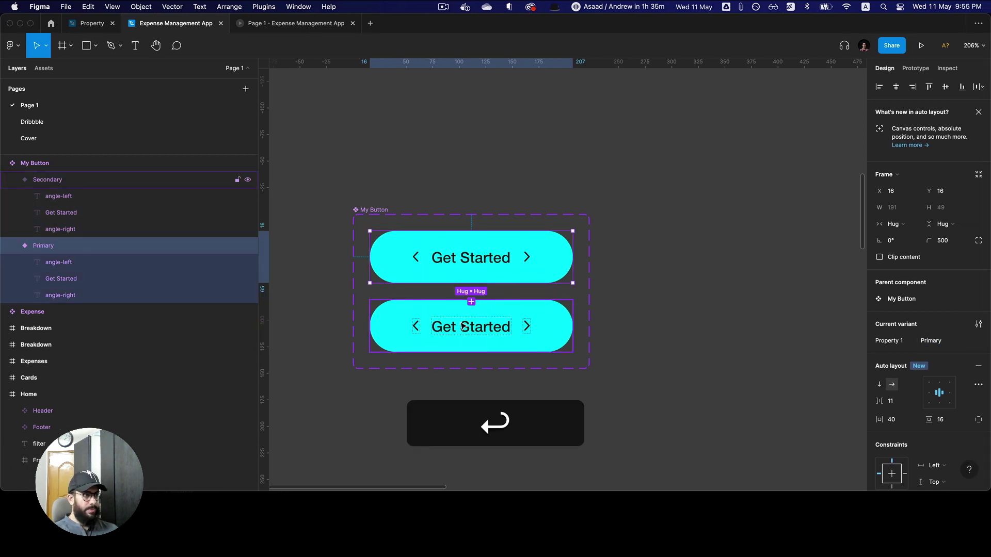
- Apply the Button color style as the Secondary variant's stroke and remove its fill
click(463, 327)
scroll(938, 392, down, 5)
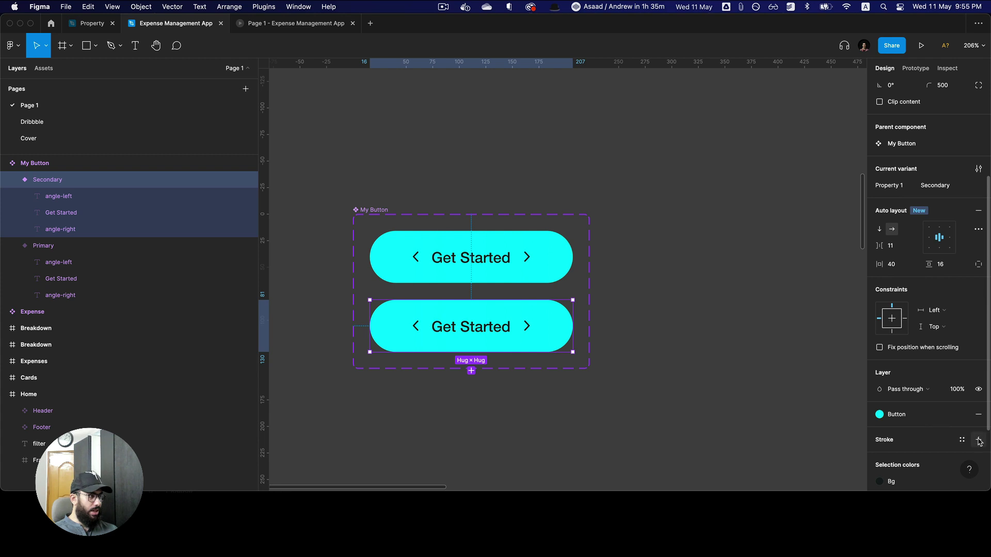
click(963, 441)
text(butt)
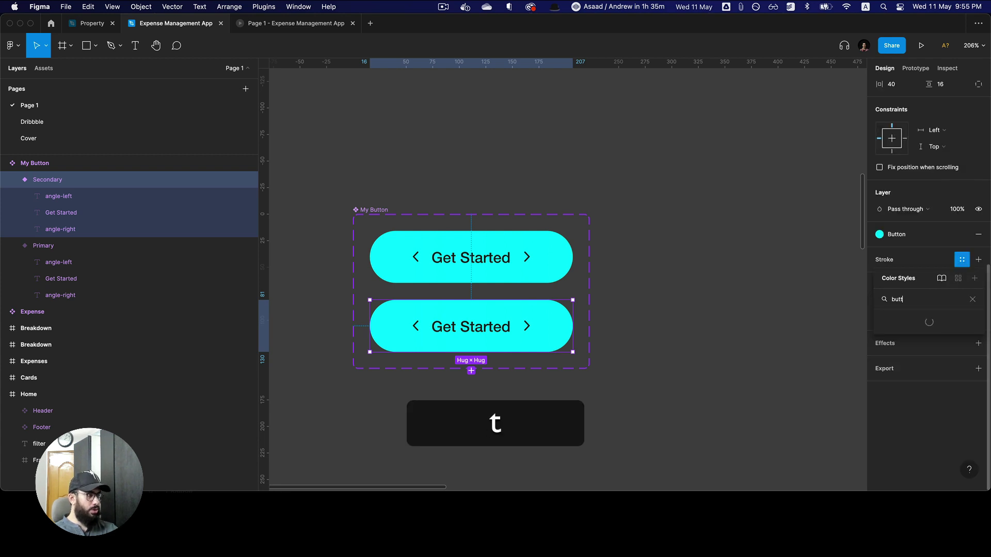
key(Return)
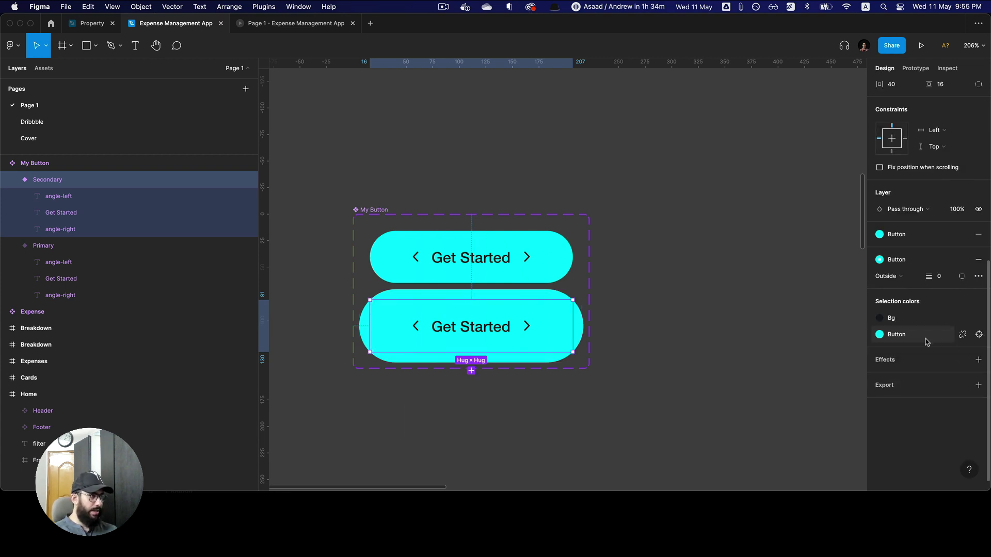
click(903, 282)
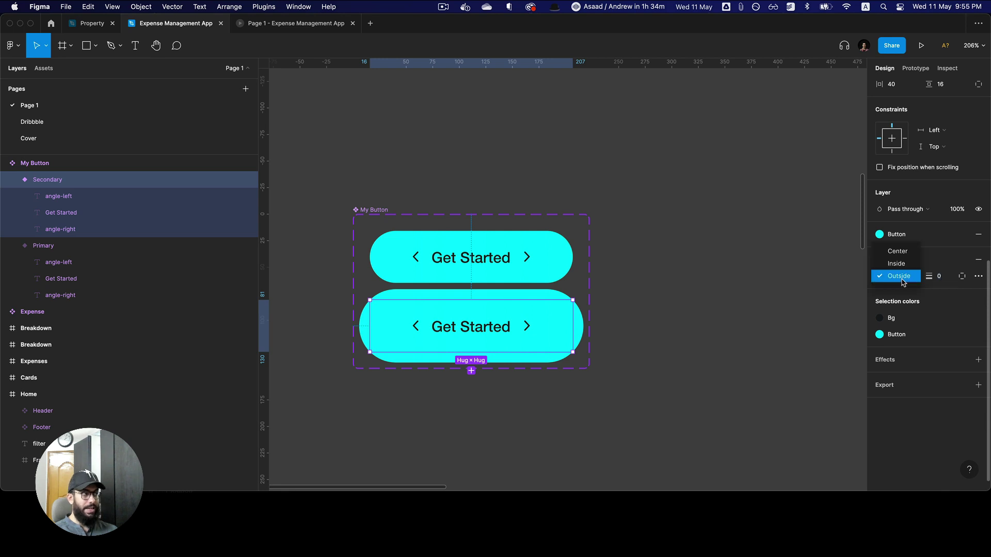
key(Escape)
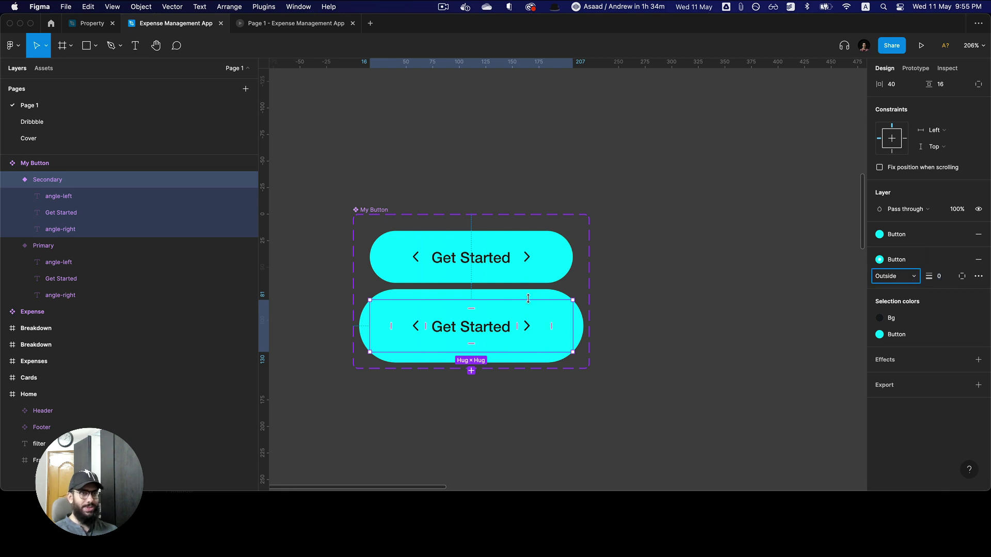
click(978, 234)
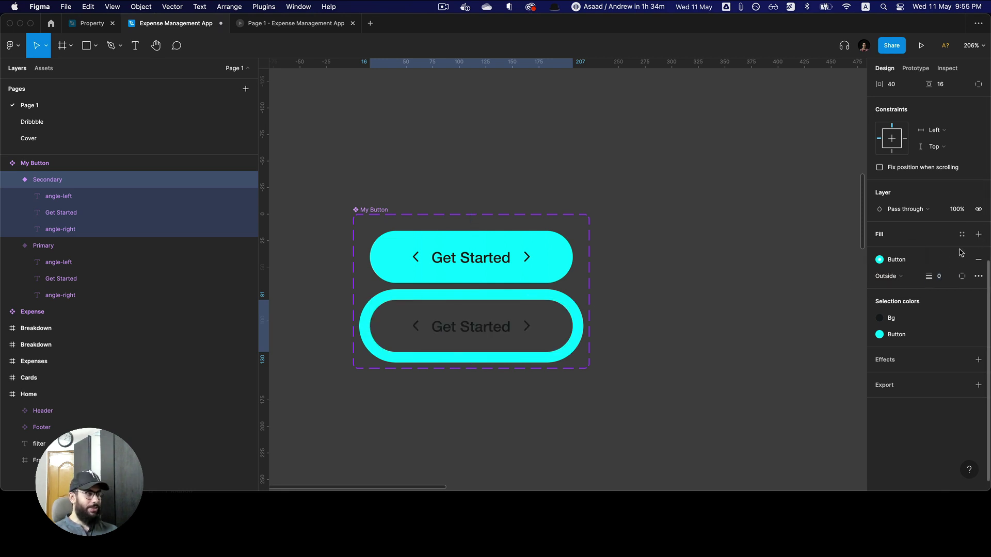
- Align the Secondary variant's stroke to Inside and set its weight to 2
click(962, 278)
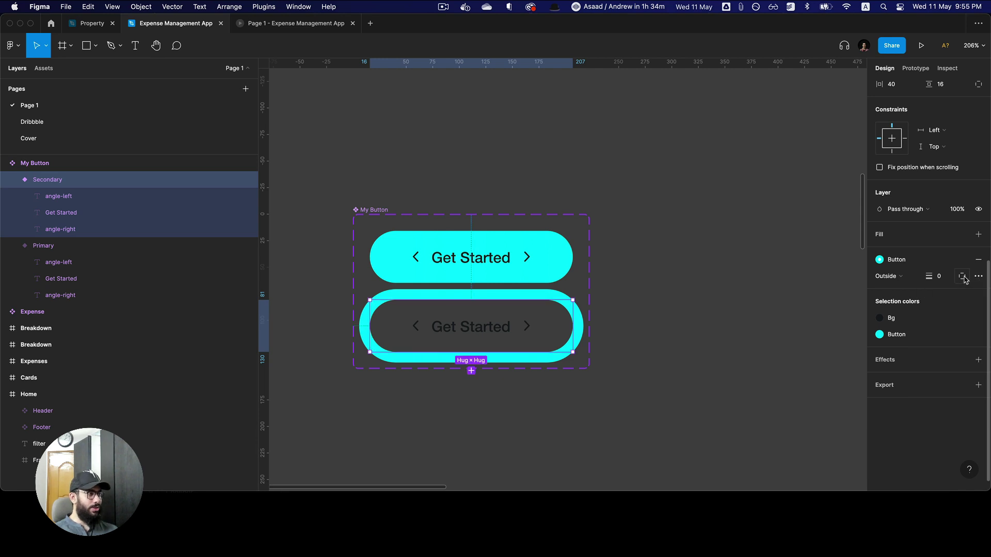
click(961, 279)
click(888, 276)
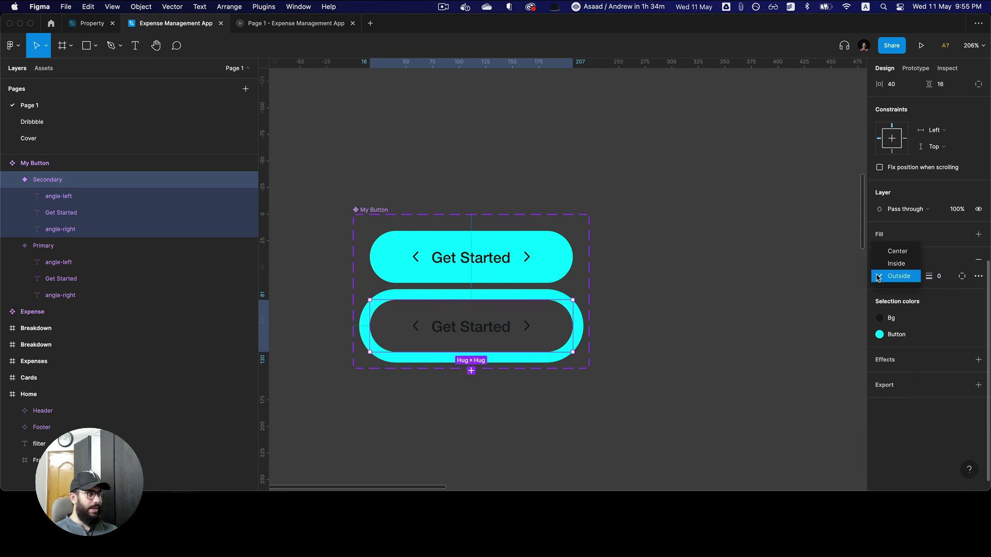
click(896, 264)
click(938, 276)
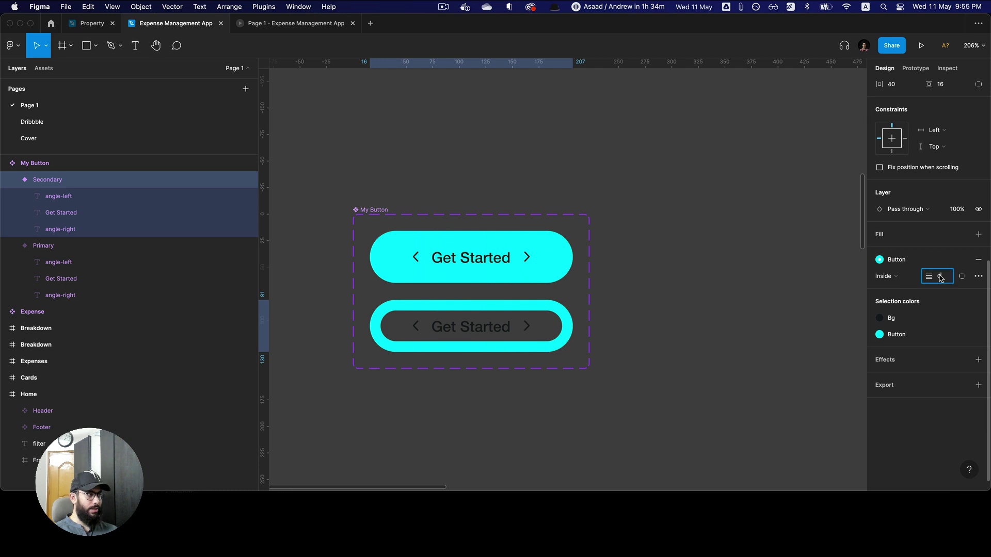
text(24)
key(Return)
click(941, 277)
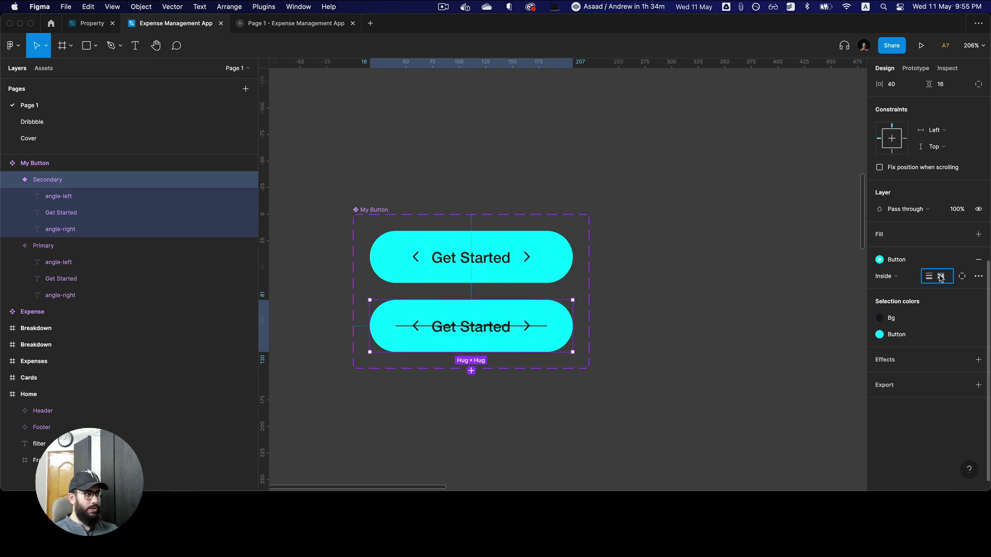
text(1)
key(Return)
text(2)
key(Tab)
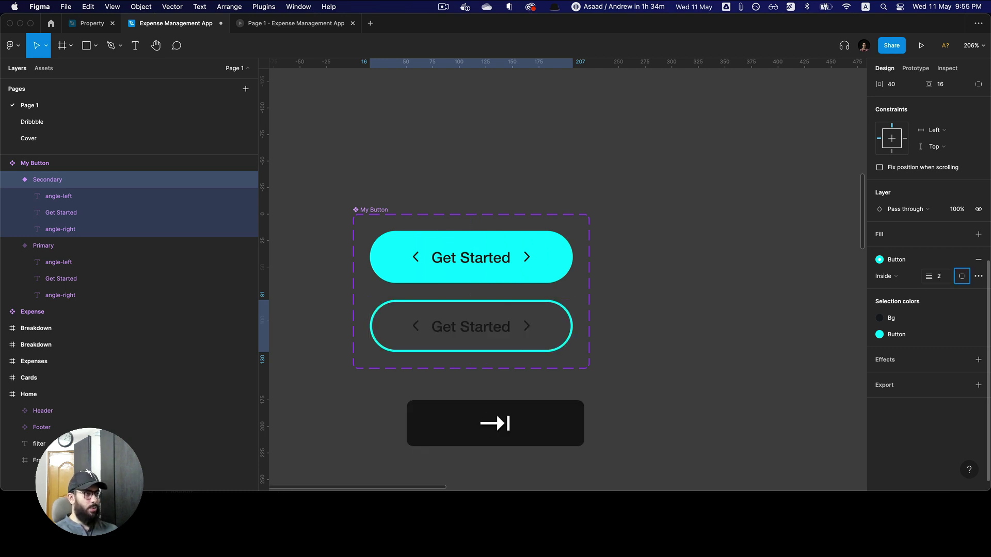
- Change the Secondary variant's text and icon color from Bg to the White color style
double_click(453, 334)
key(shift+Return)
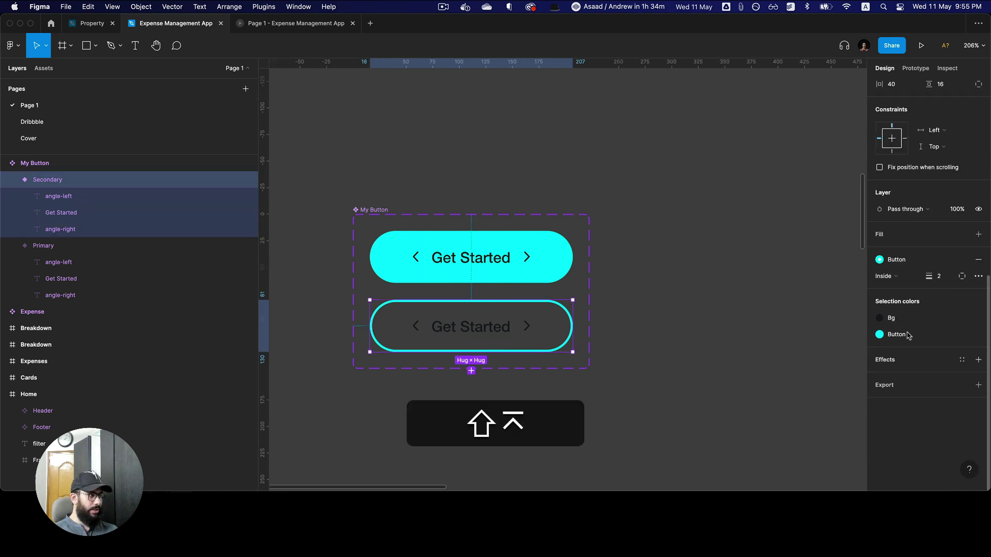
click(880, 318)
click(800, 317)
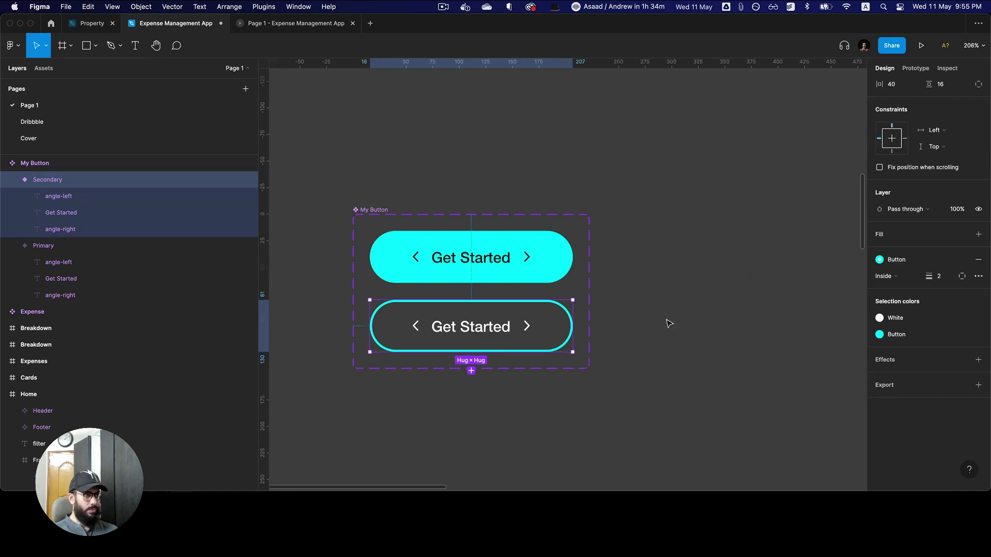
click(669, 324)
- Place an instance of the Primary variant below the My Button component set
click(491, 266)
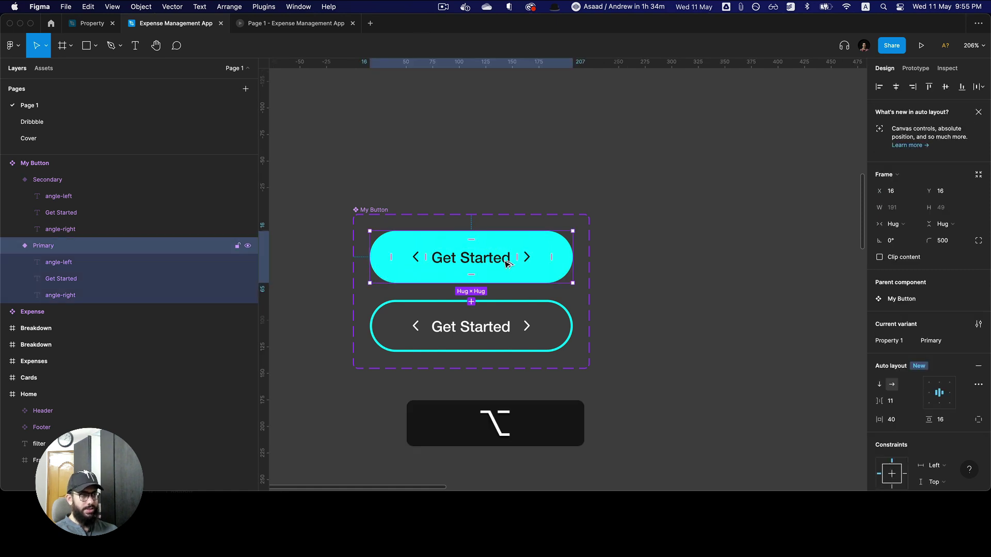
drag(506, 263, 512, 463)
scroll(512, 454, down, 4)
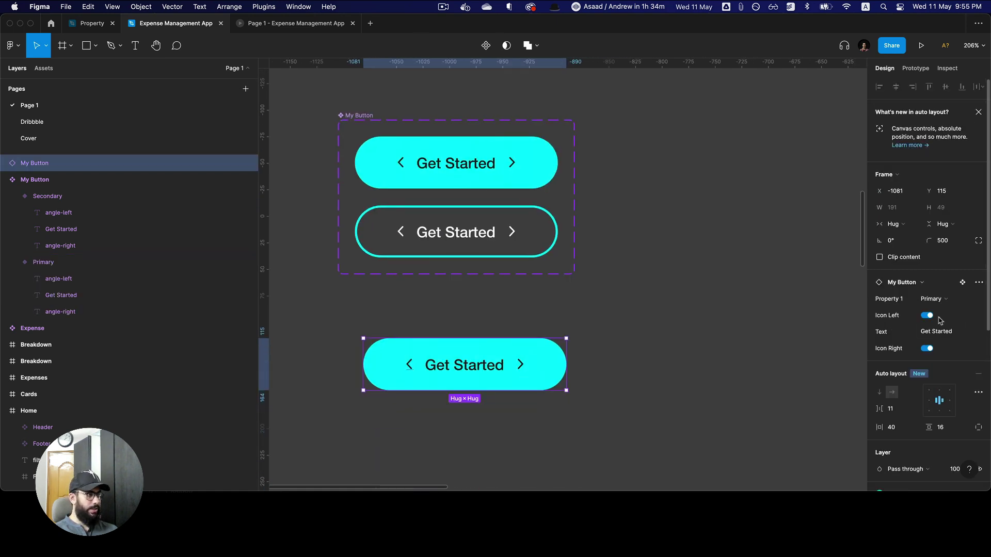
- Switch the My Button instance to the Secondary variant, with Icon Left on and Icon Right off
click(927, 315)
click(942, 301)
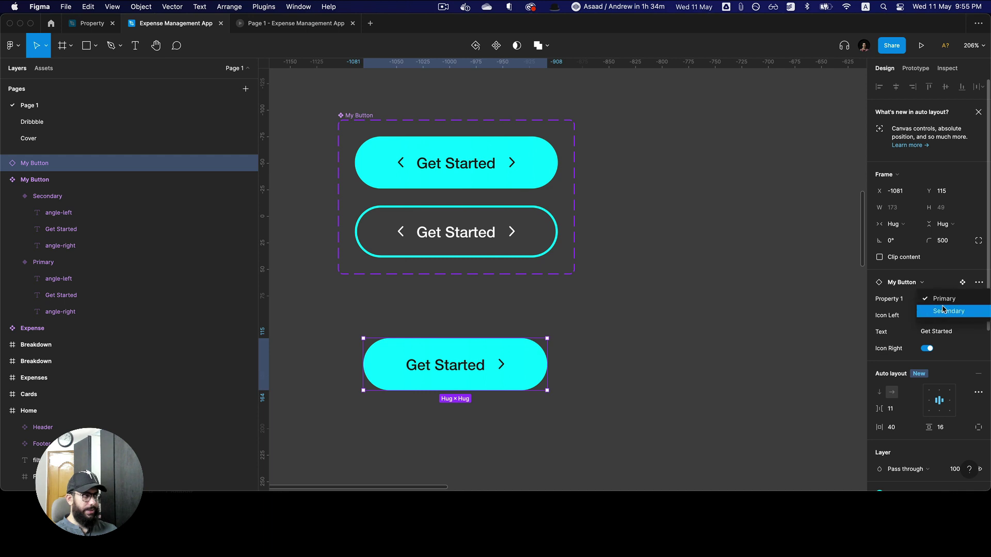
click(943, 311)
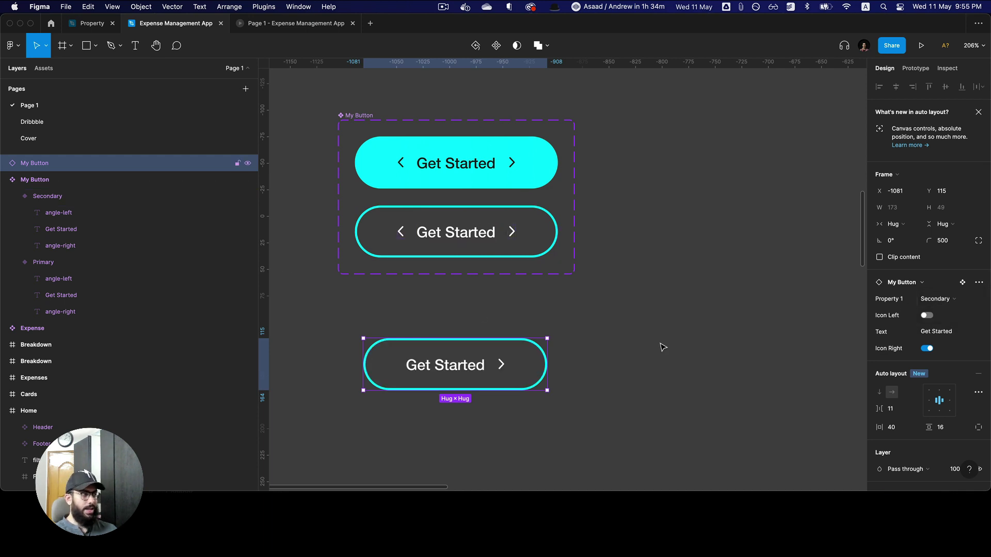
click(928, 315)
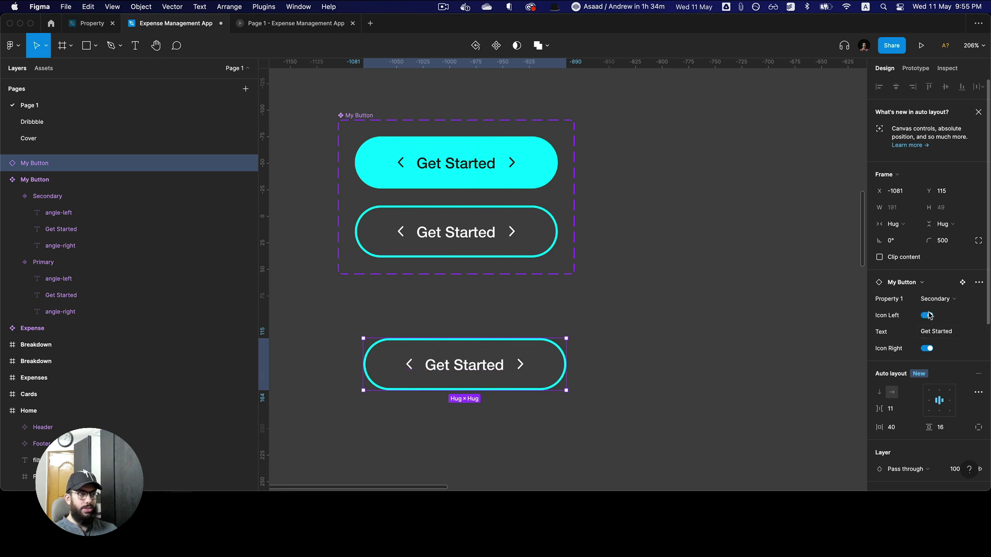
click(931, 349)
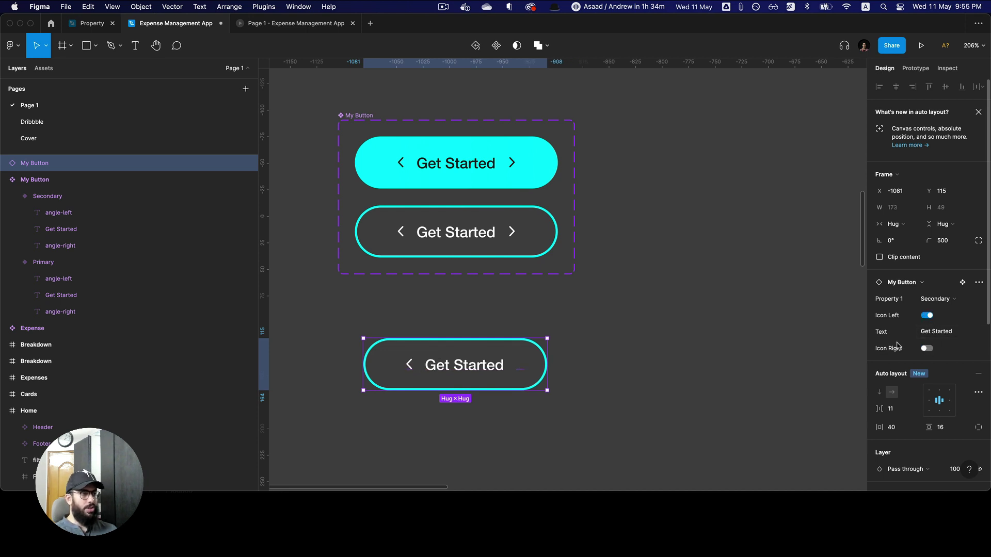
click(592, 302)
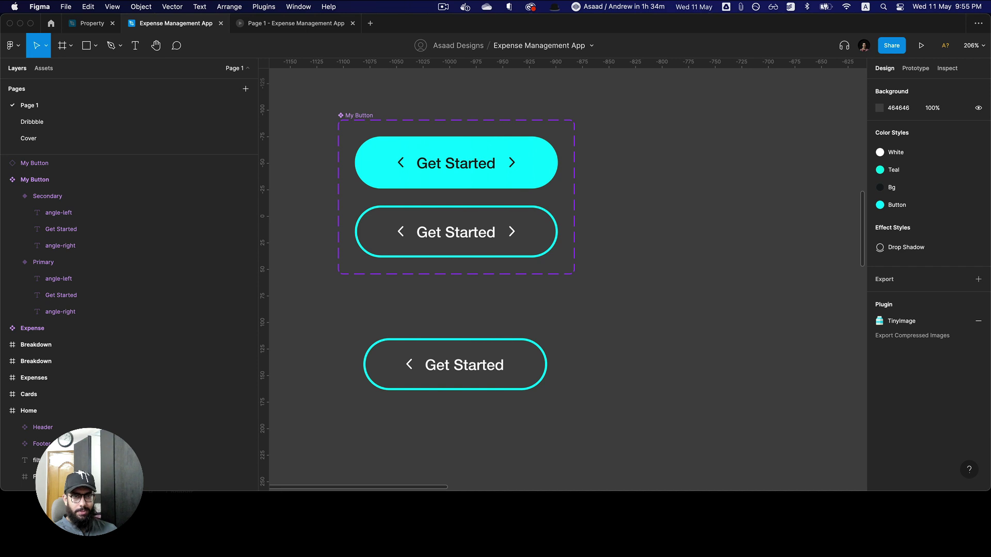
- Try the file's sharing access option Anyone with the link and password, without setting a password
click(886, 48)
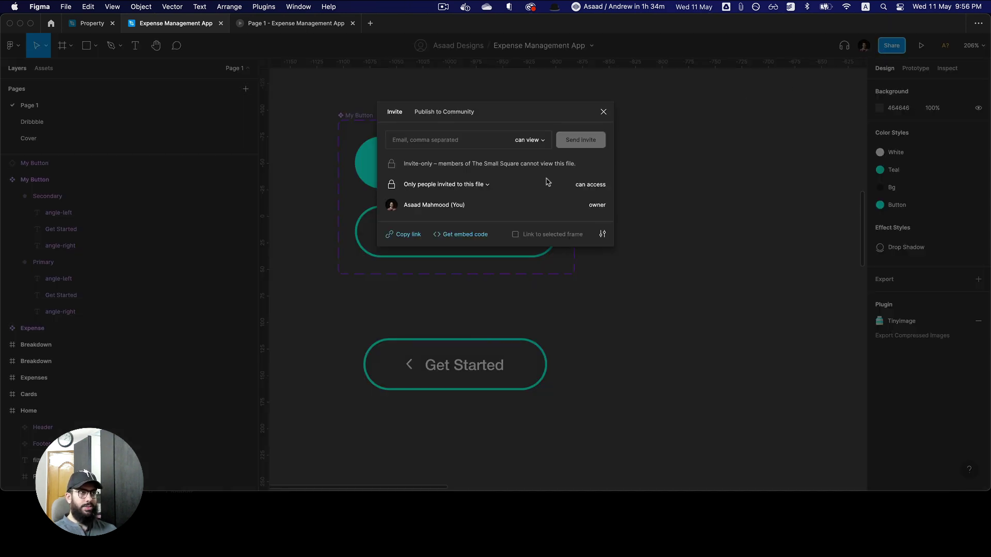
click(479, 185)
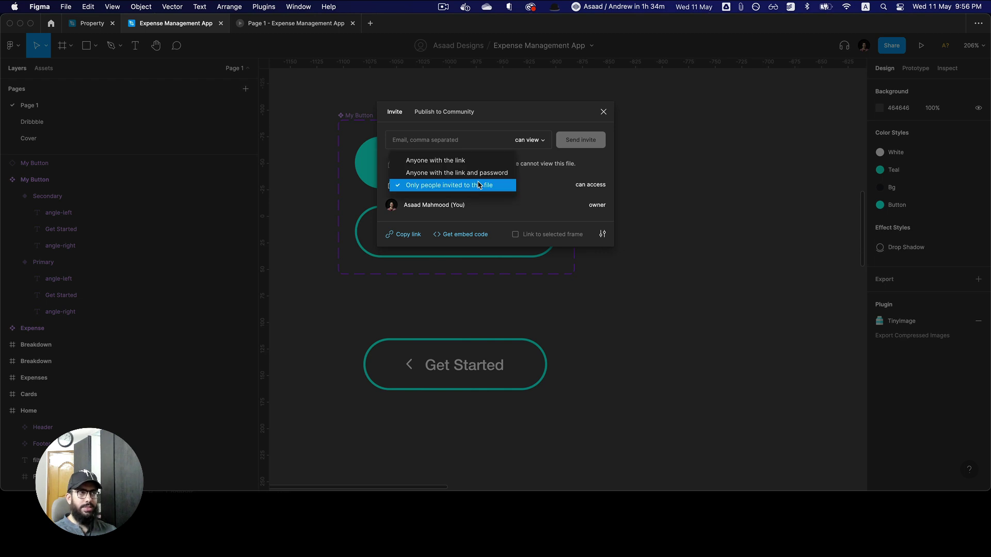
click(435, 172)
click(470, 206)
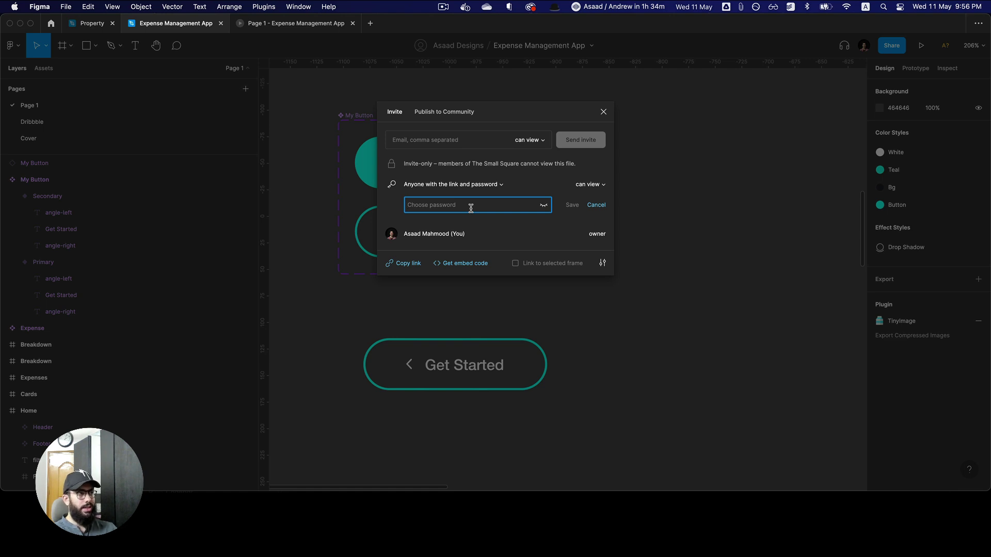
click(597, 206)
click(672, 220)
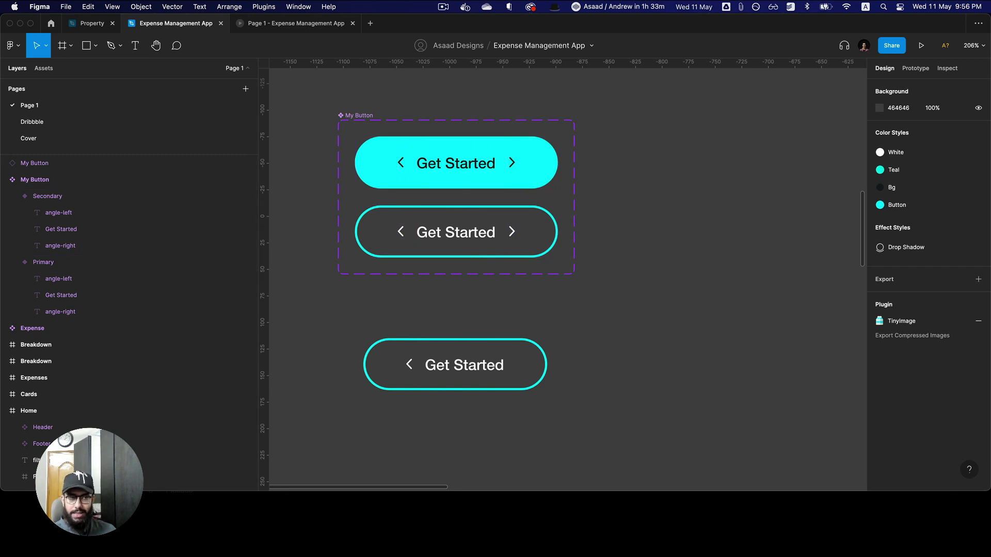
- Go to the project's file list, add Gym Application to the favorites, and favorite and unfavorite the Property file
click(51, 23)
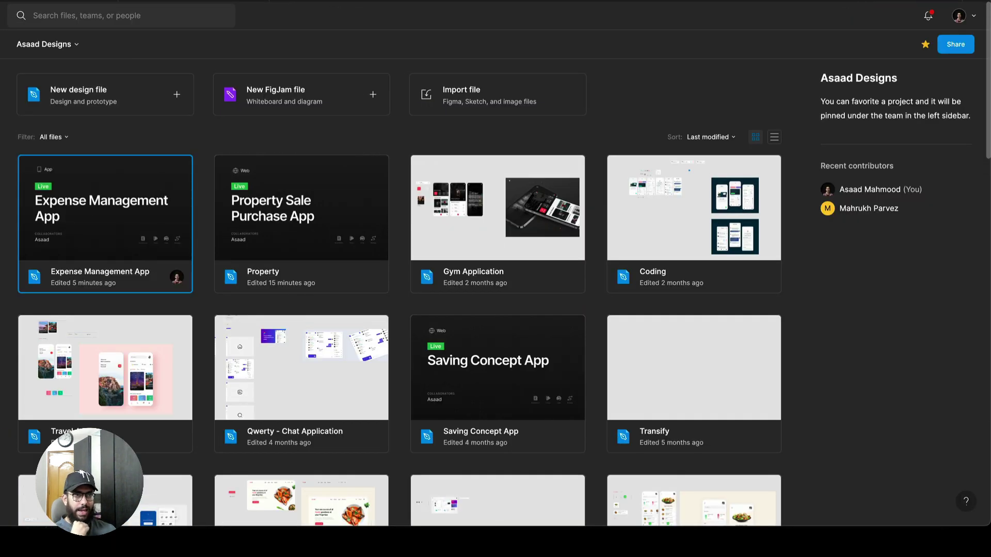
mouse_move(173, 279)
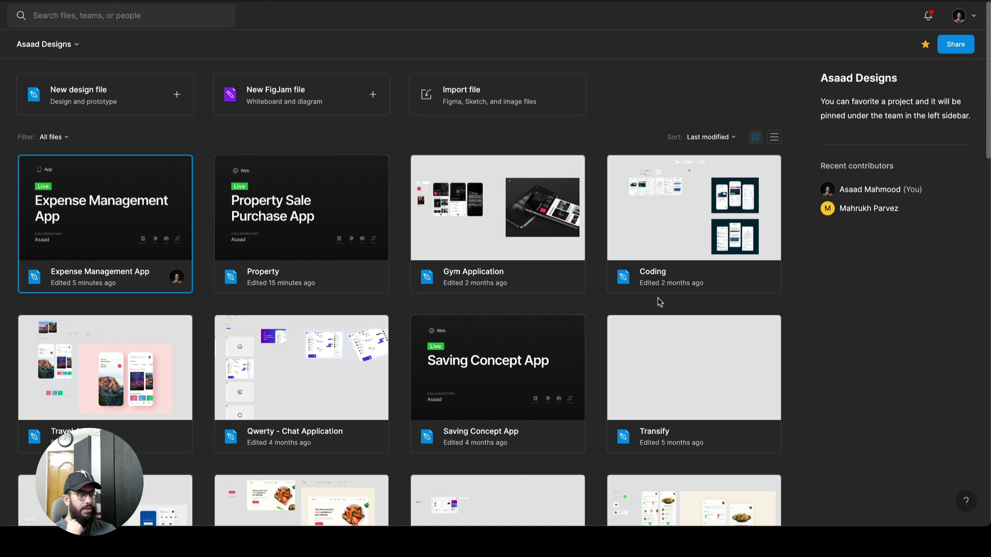
click(569, 277)
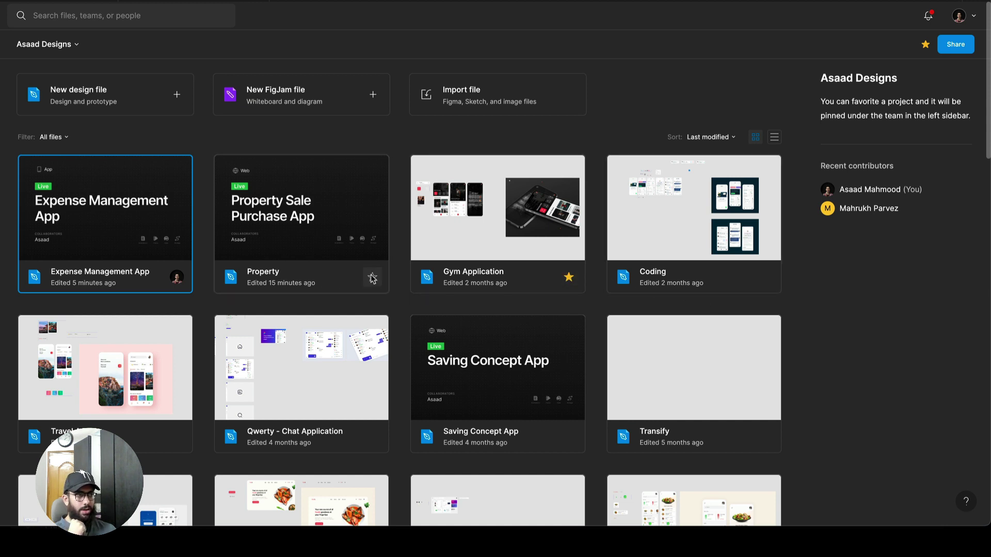
click(372, 277)
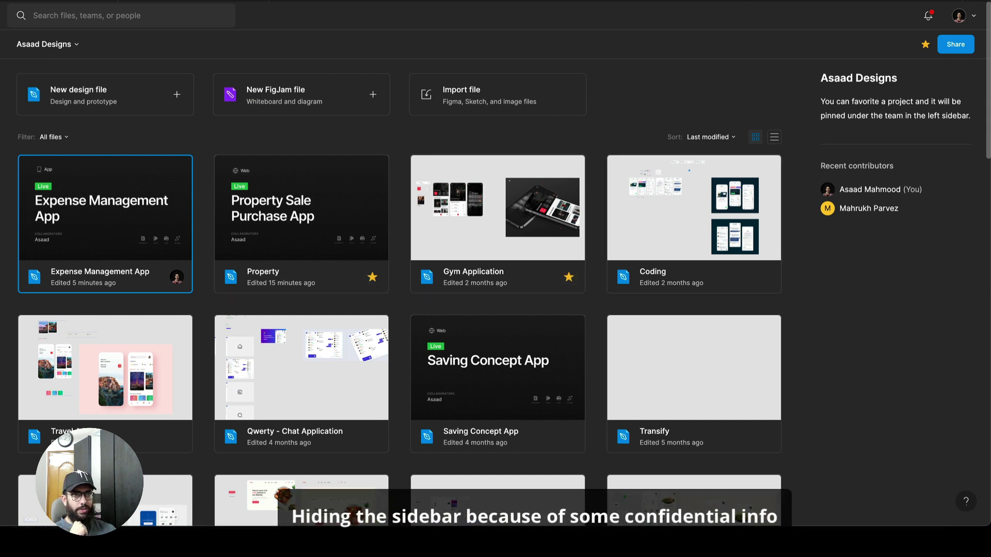
click(372, 277)
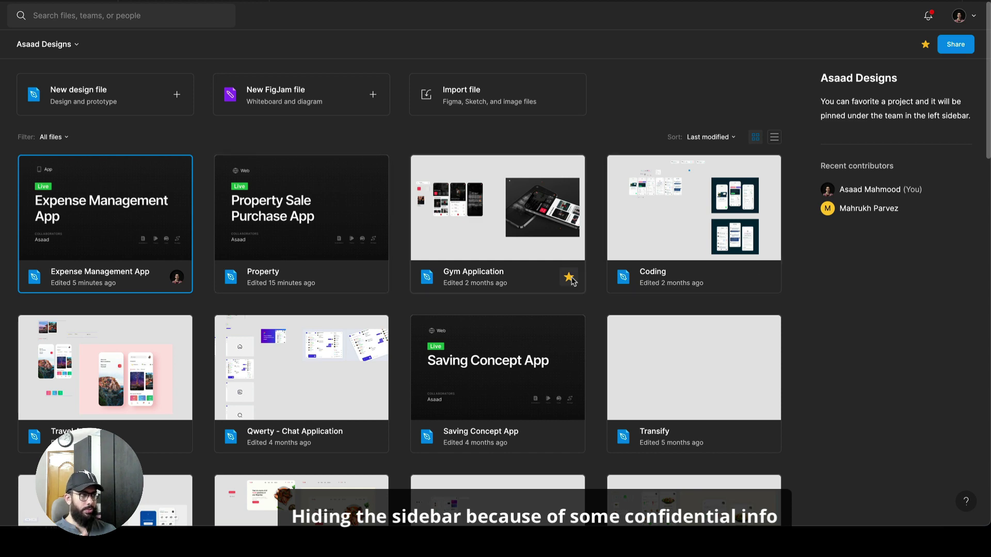
- Look through the project's remaining files and return to the Expense Management App file
scroll(570, 281, down, 10)
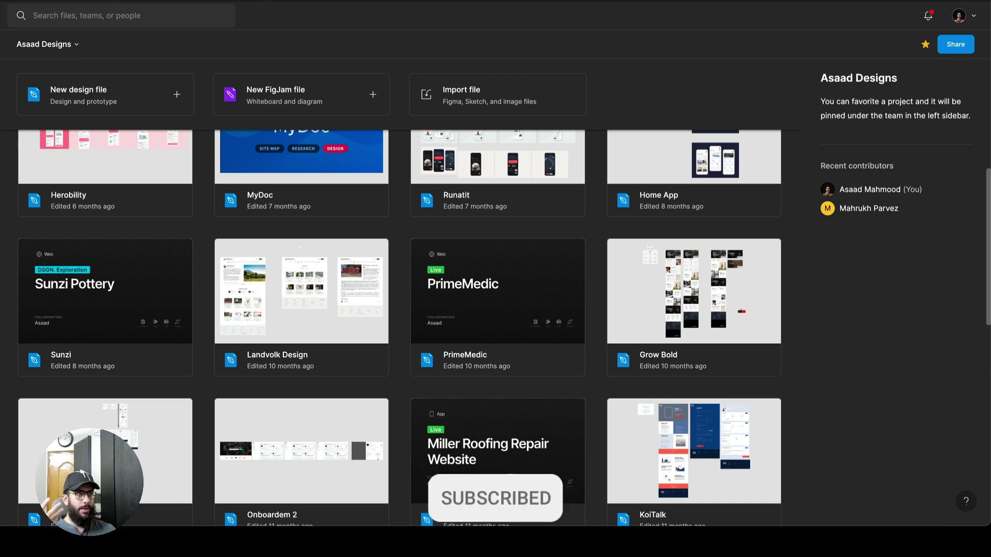
key(super+2)
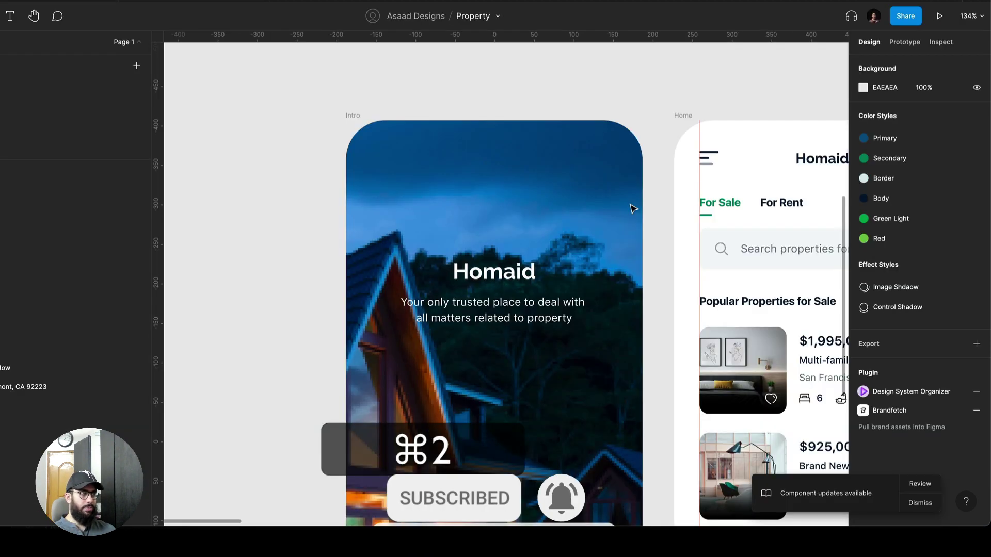
- Switch to the Property file and bring the top of its Search screen into close view
key(z)
alt+click(622, 202)
alt+click(622, 192)
key(space)
drag(677, 218, 242, 159)
key(z)
double_click(400, 153)
super+click(386, 58)
key(space)
drag(392, 57, 452, 187)
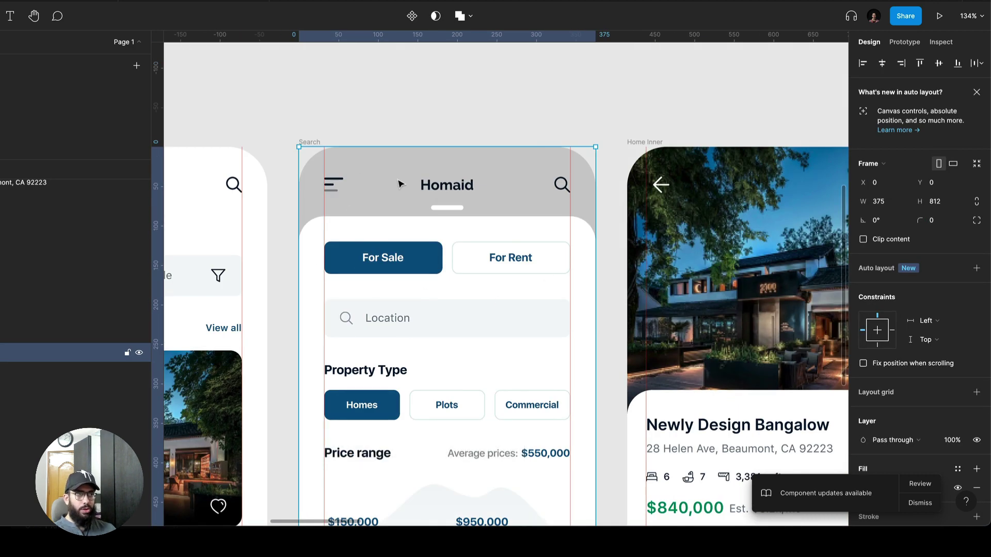
key(super)
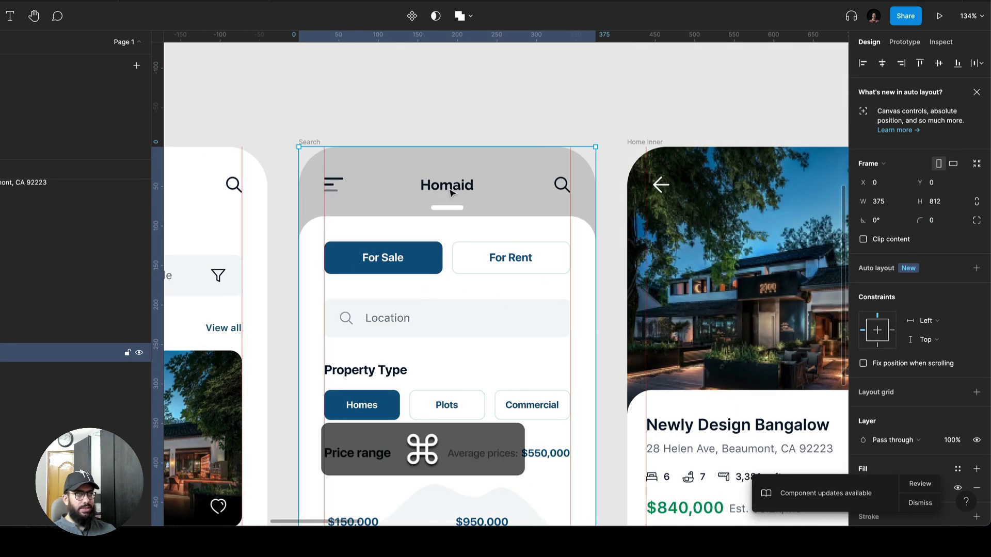
click(444, 117)
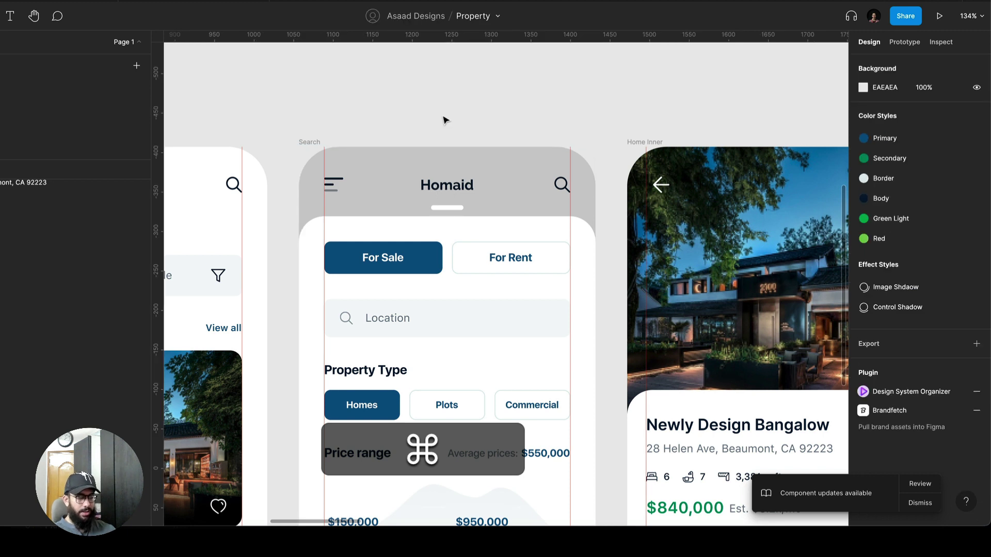
- Try hiding the Search screen's overlay layers to reach the Homaid logo underneath, and undo it
key(shift)
key(shift+super+y)
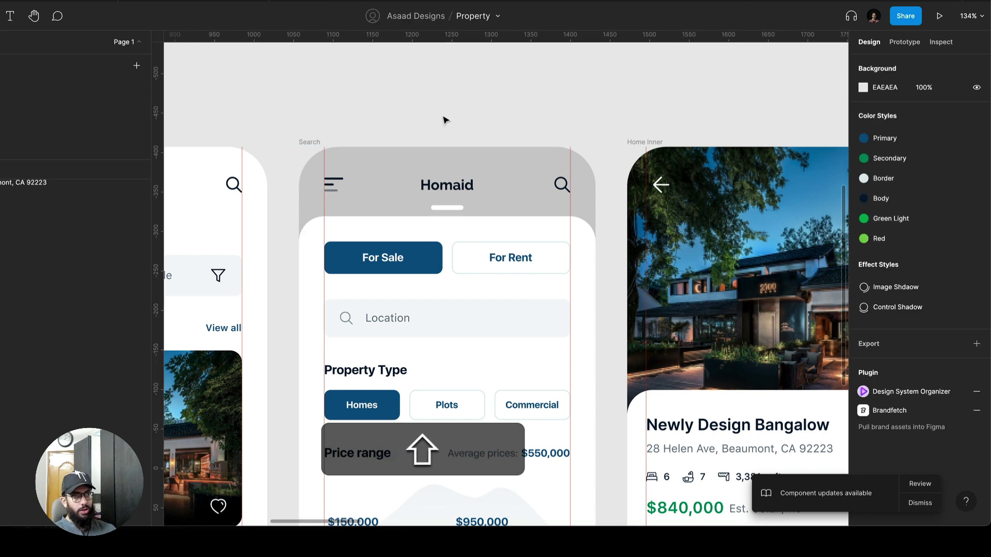
click(453, 210)
key(shift+super+h)
key(shift+super+h)
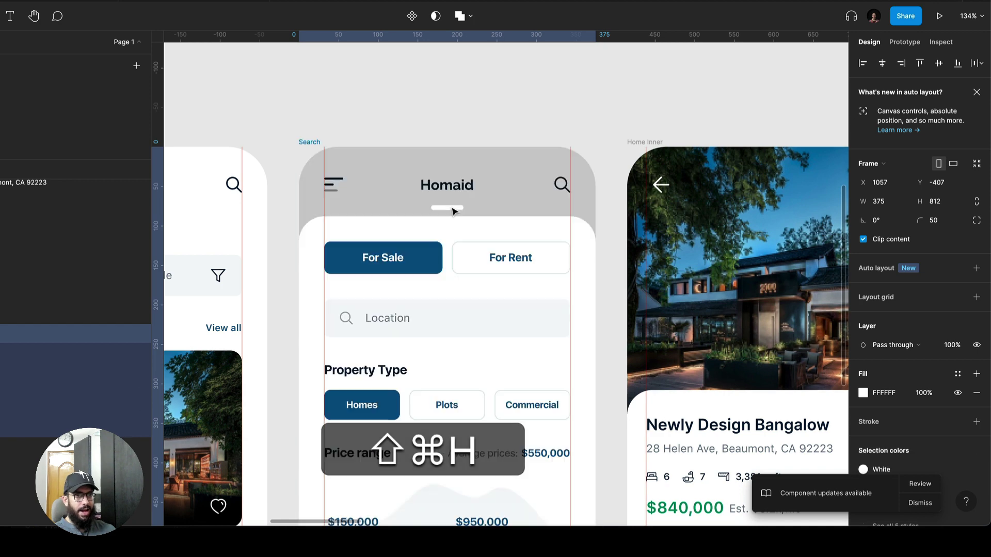
click(61, 353)
key(shift+super+h)
click(452, 187)
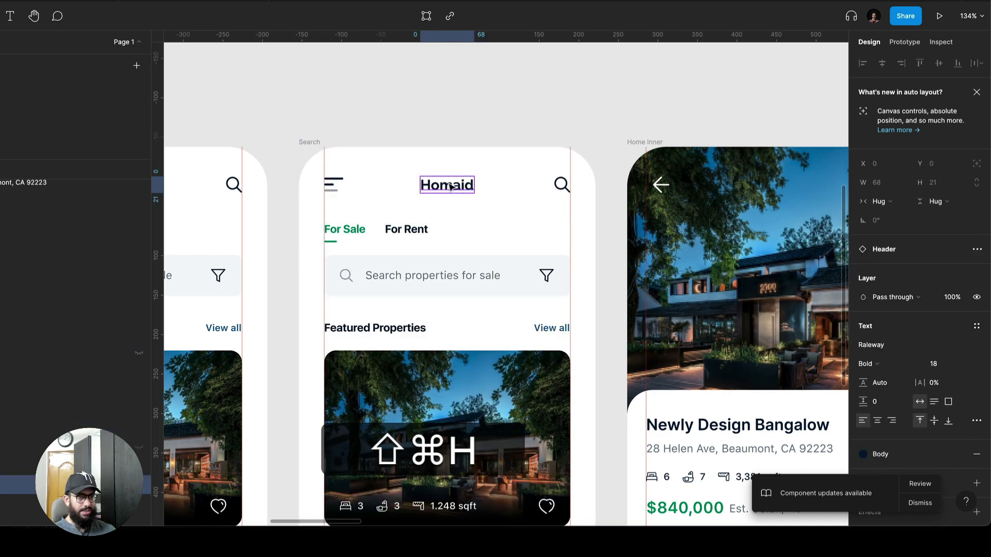
key(super+z)
click(493, 97)
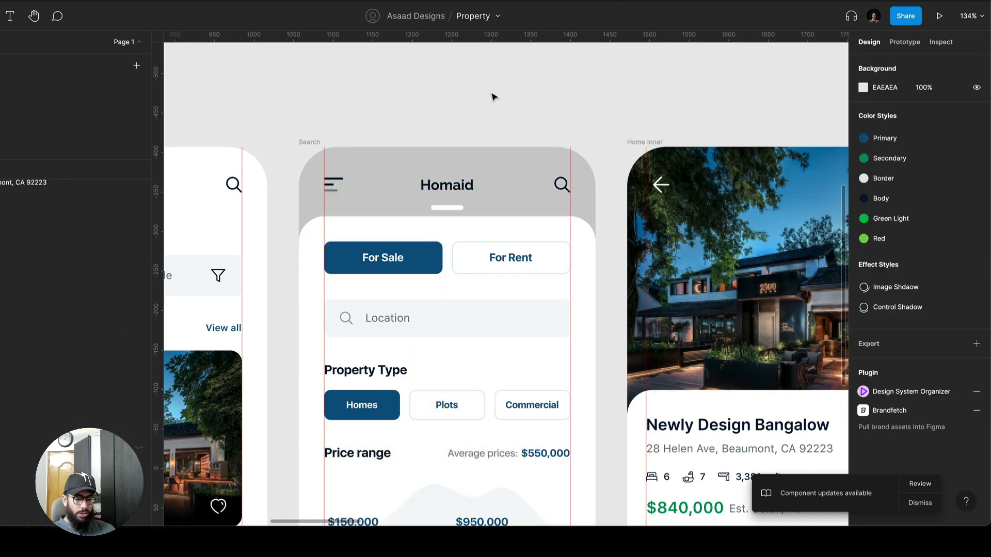
- Show the layer outlines, select the covered logo and header elements of the Search screen through them, and hide the outlines again
key(shift+o)
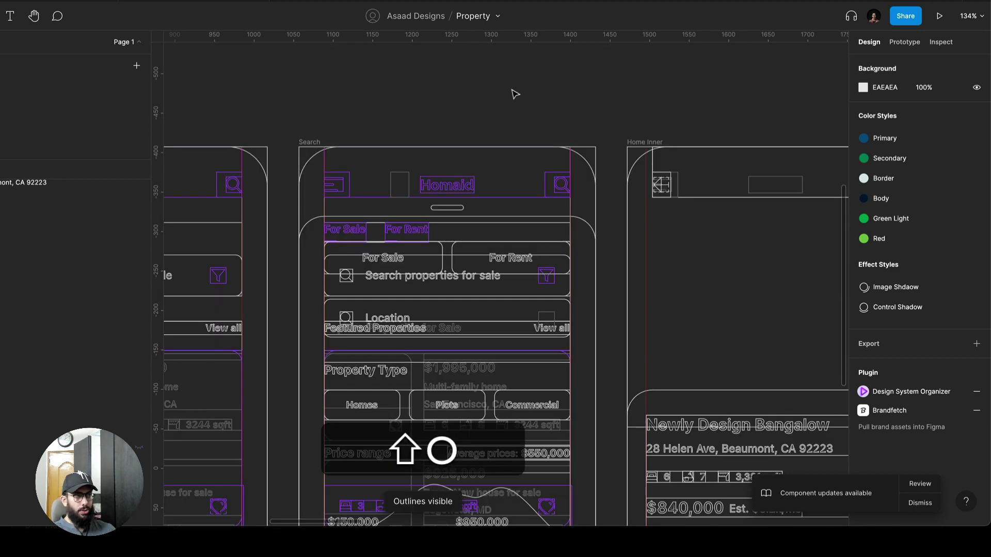
click(447, 190)
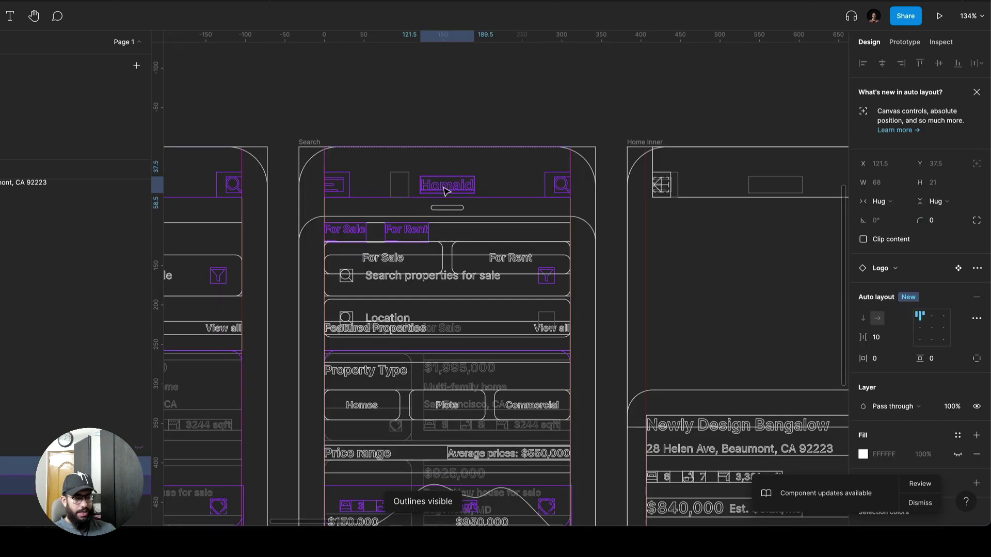
key(shift+o)
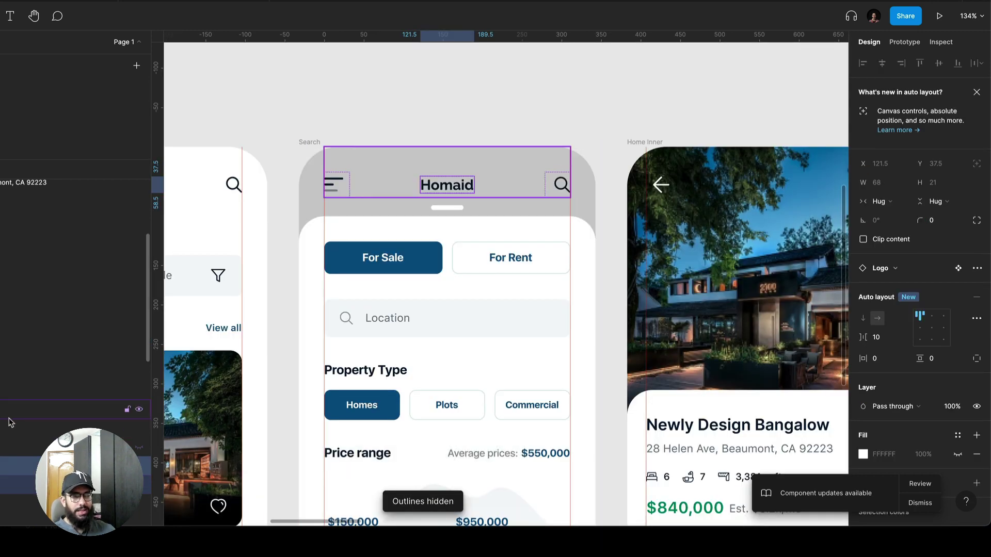
click(323, 184)
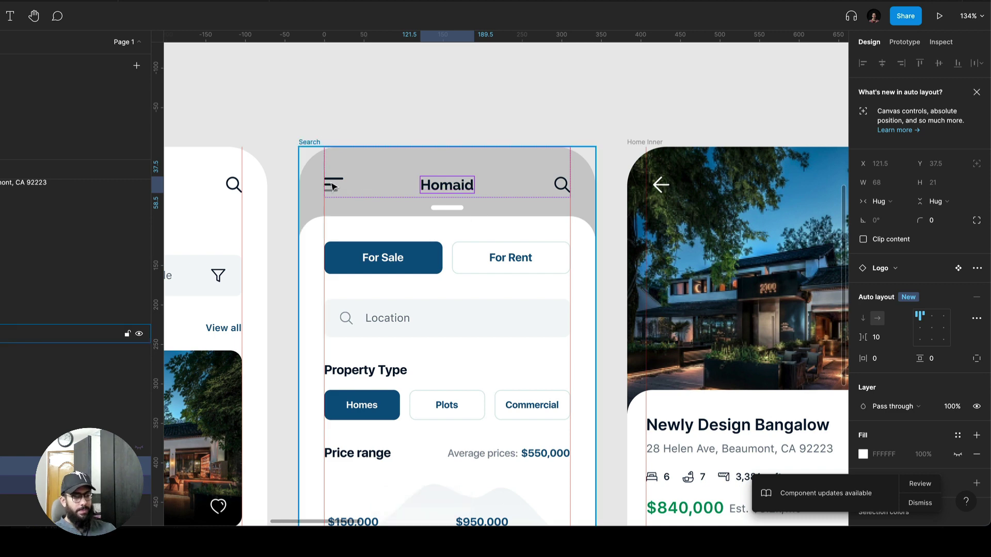
key(shift+o)
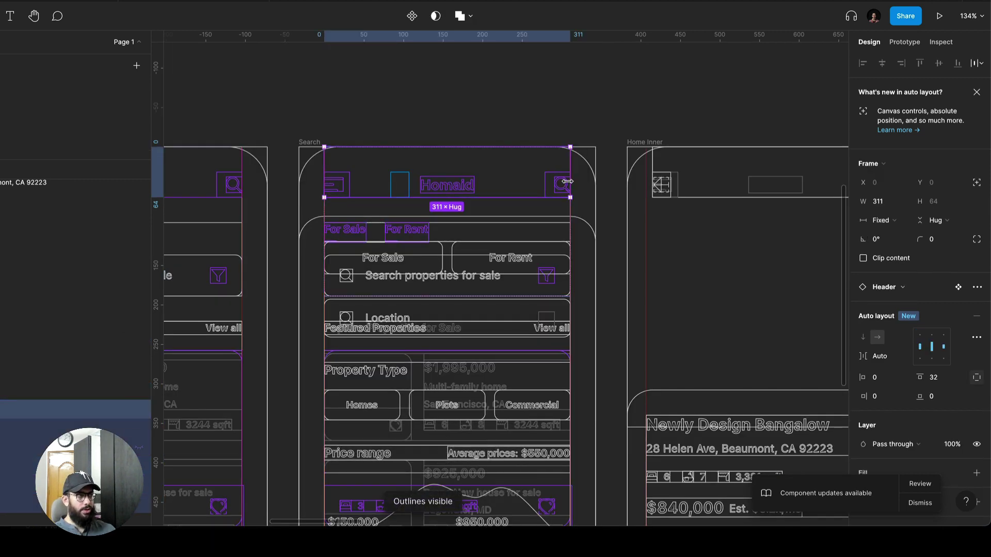
click(566, 189)
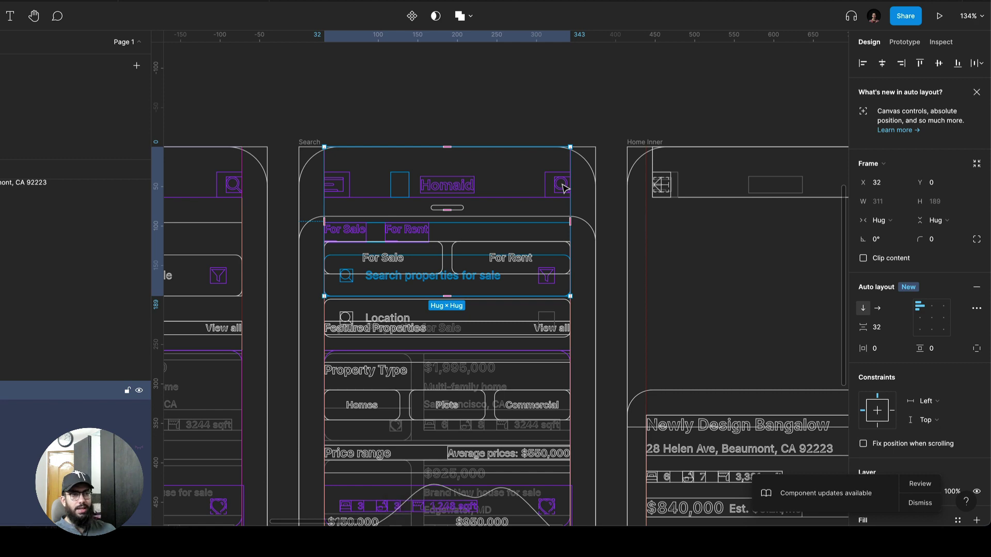
click(457, 80)
key(shift+o)
click(499, 203)
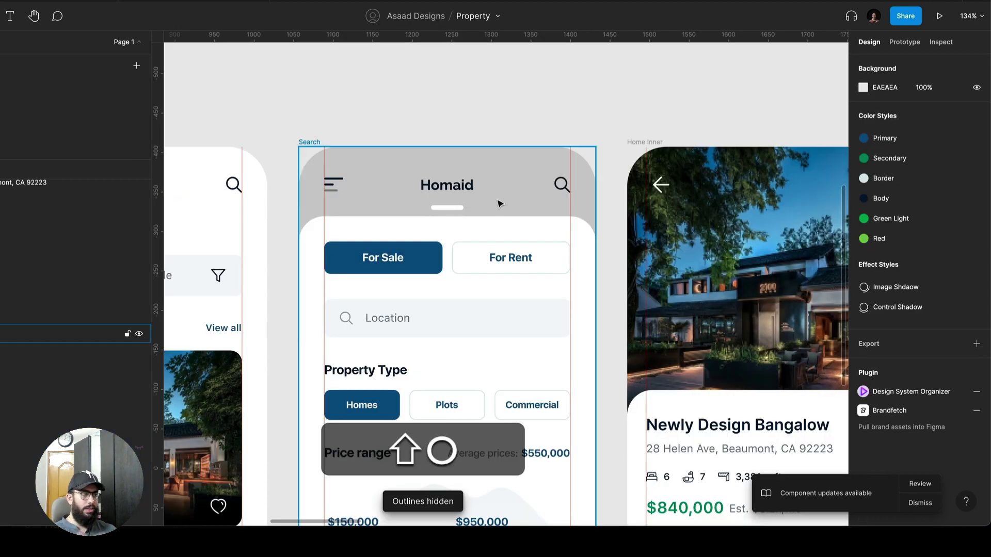
- View the Property file's screens as a whole and return to the Expense Management App file
key(z)
alt+click(493, 203)
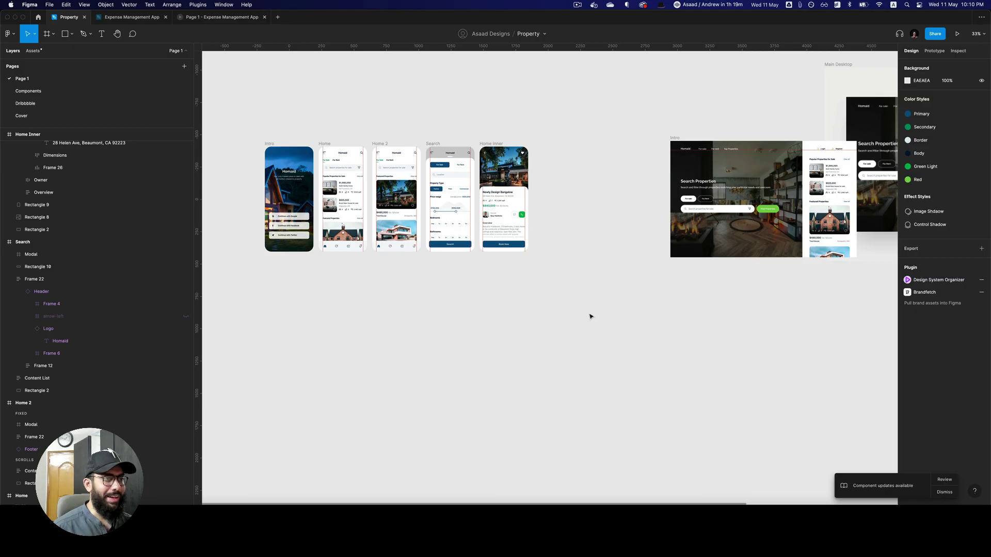
scroll(589, 314, left, 3)
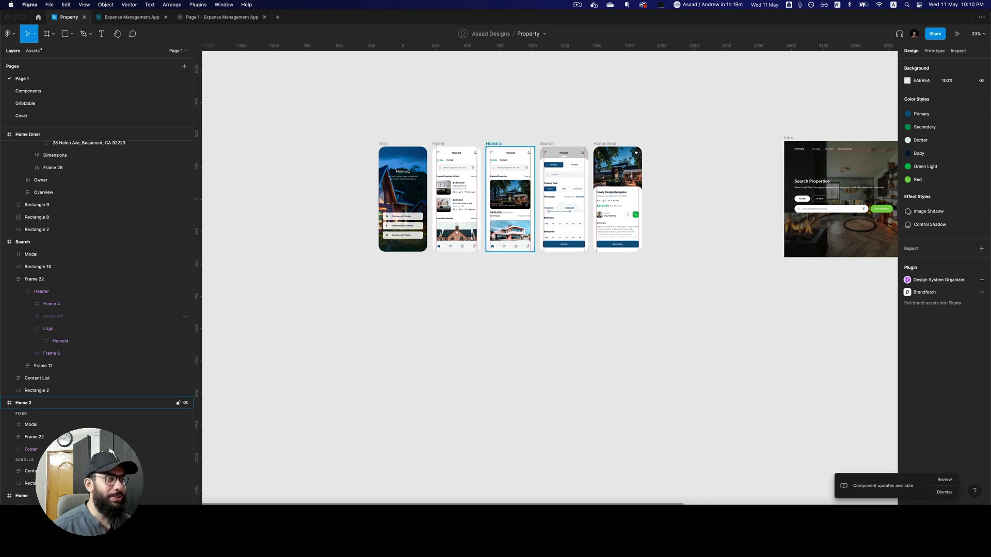
scroll(514, 235, up, 2)
scroll(514, 235, left, 2)
key(ctrl+Tab)
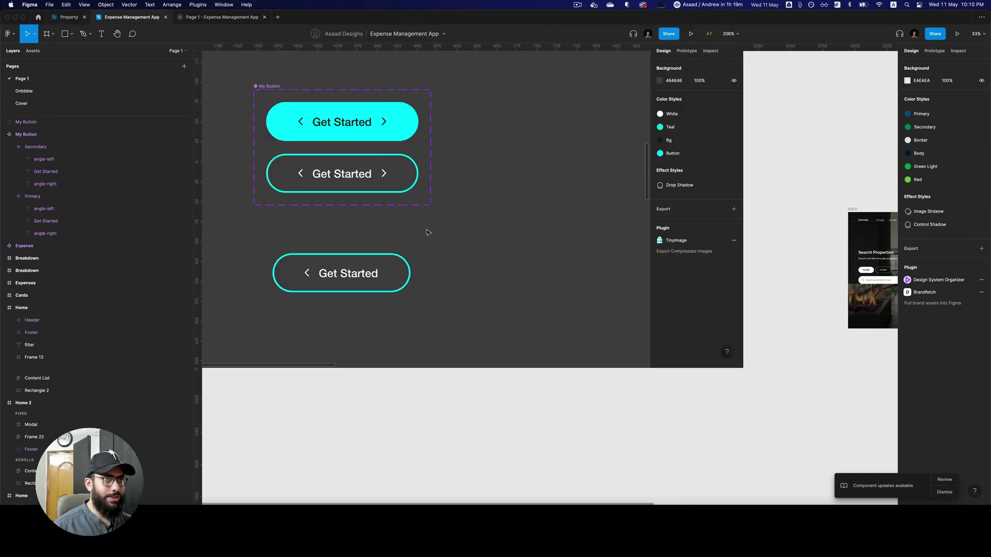
- Enable custom strokes per side on the My Button instance and set its left stroke to 4
click(334, 278)
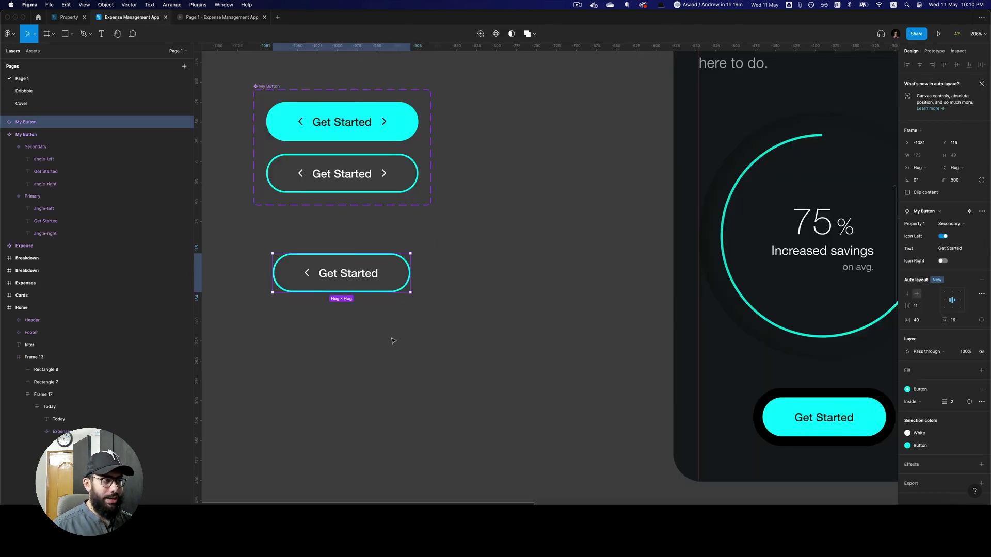
scroll(375, 328, left, 2)
scroll(375, 329, up, 1)
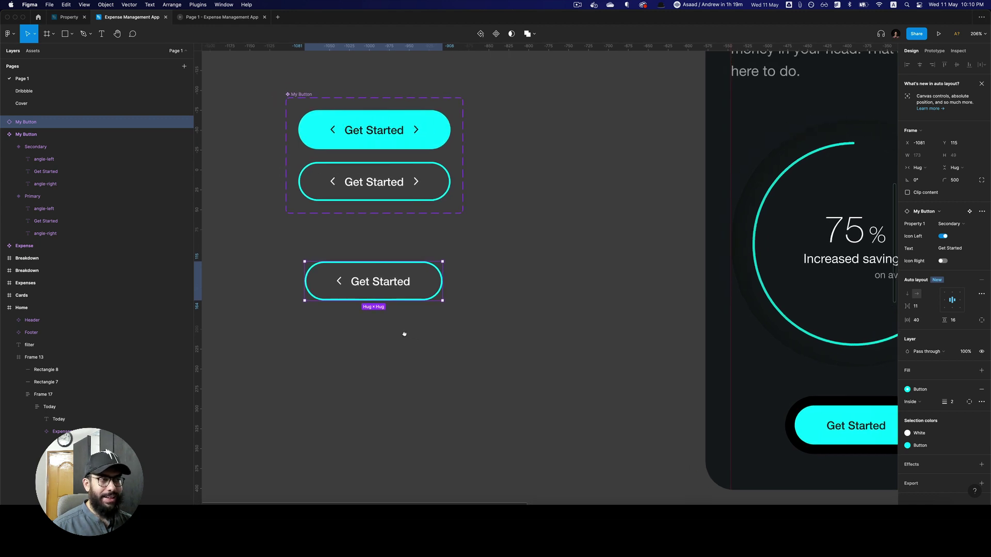
click(969, 402)
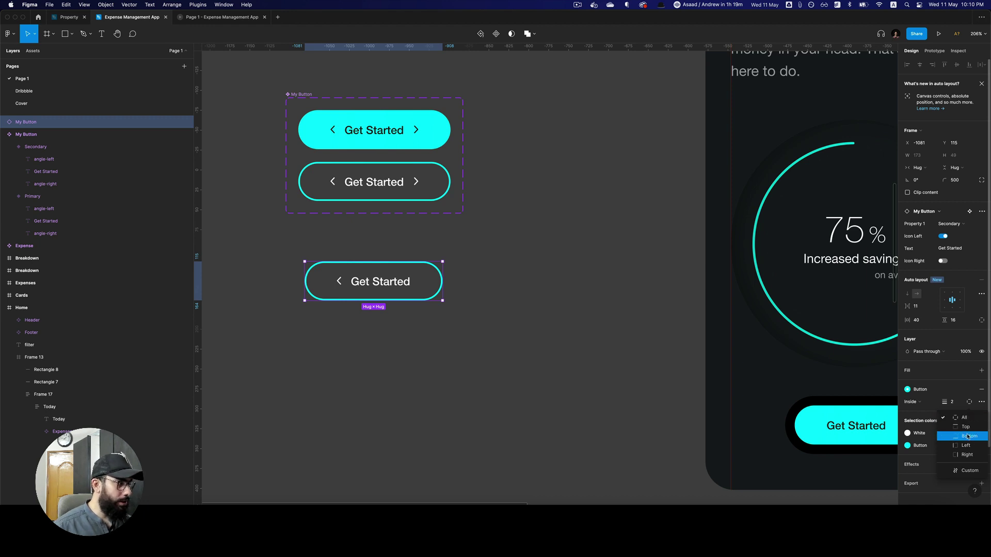
click(967, 471)
click(924, 417)
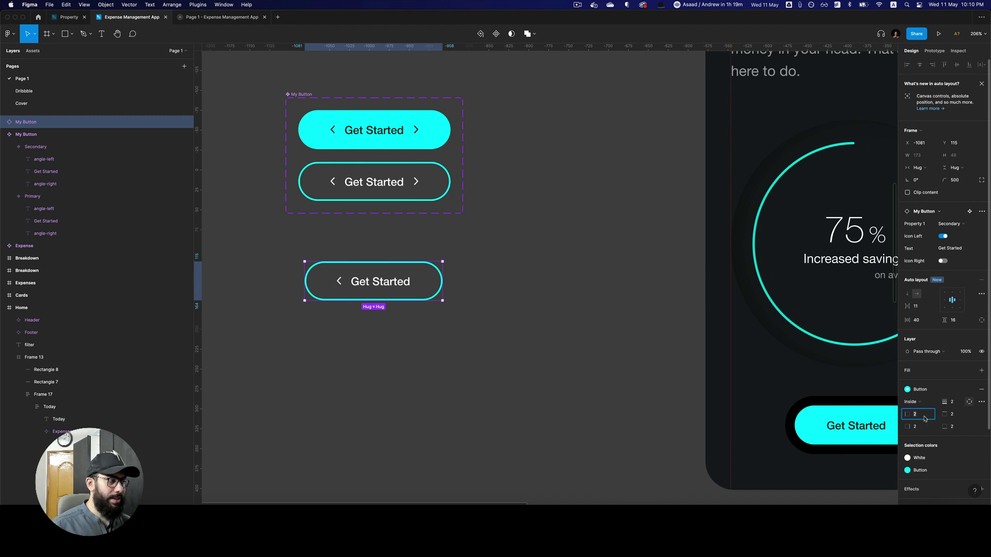
text(4)
key(Tab)
key(Tab)
key(Tab)
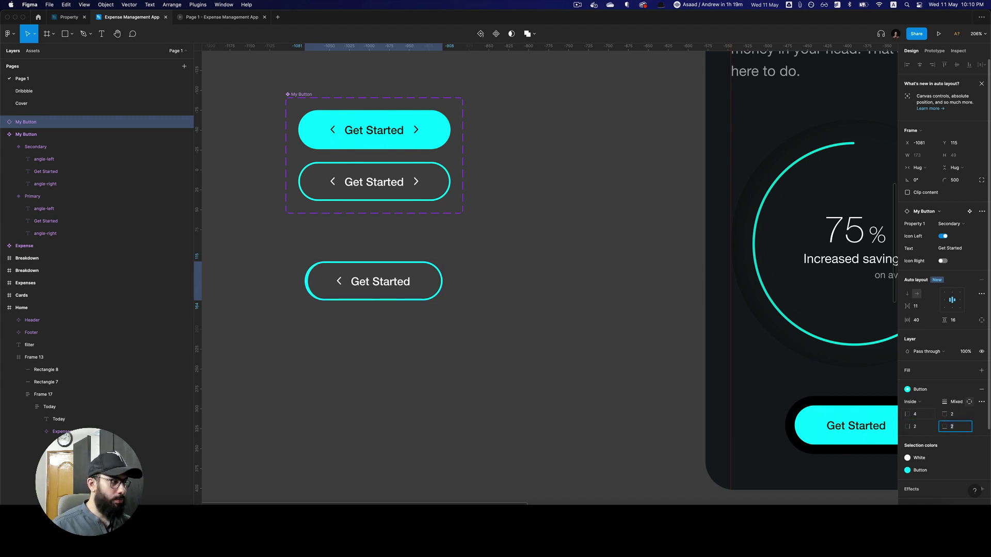
key(Escape)
- Set the My Button instance's bottom stroke to 20
click(956, 427)
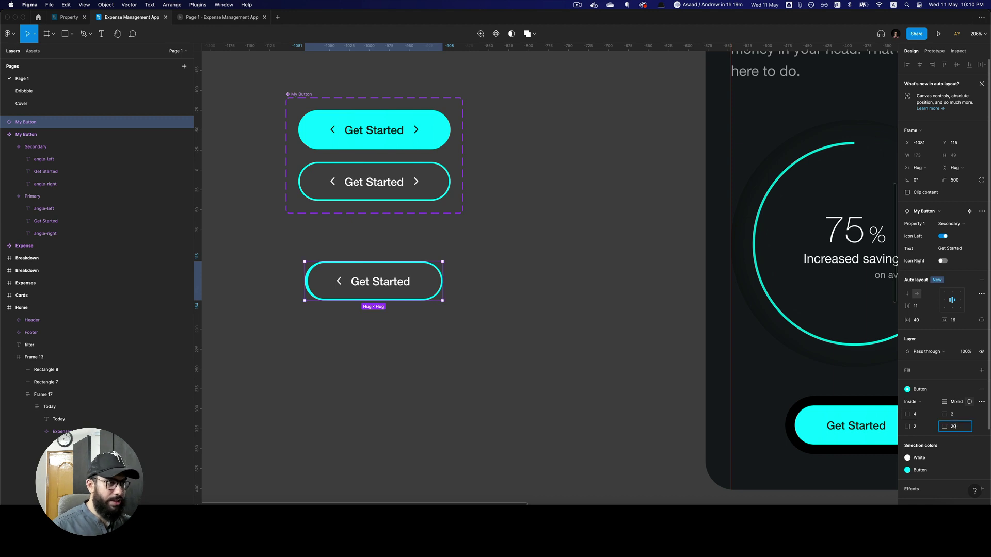
text(20)
key(Return)
click(962, 429)
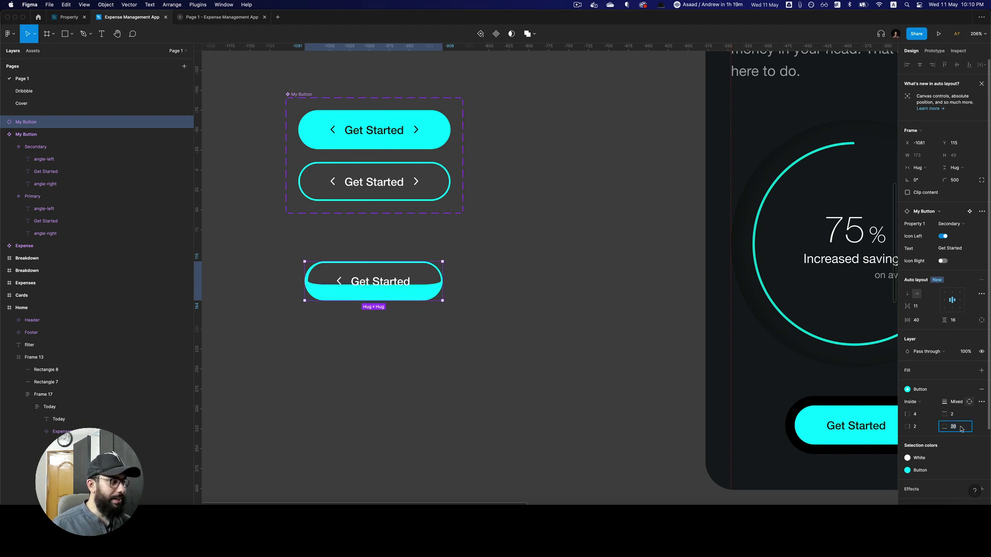
click(524, 316)
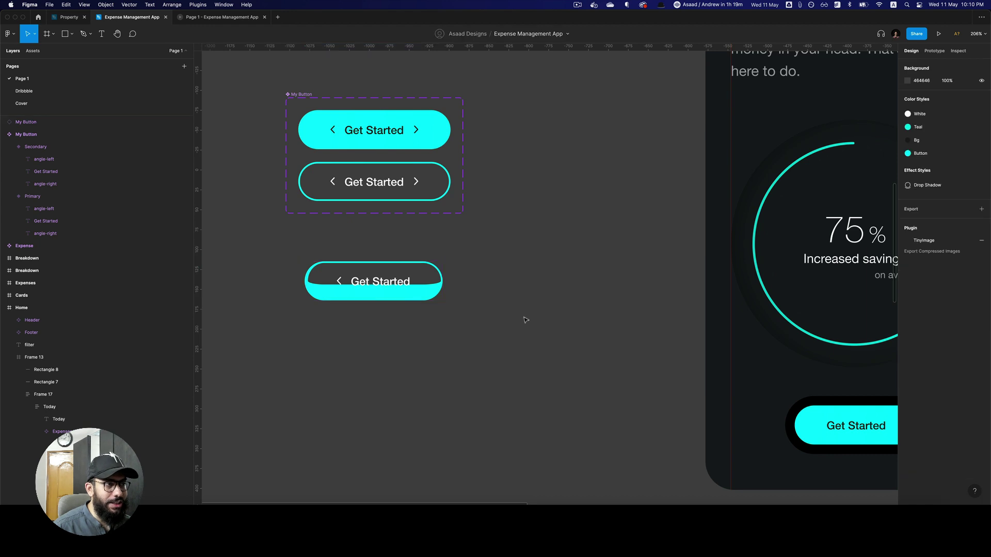
- Undo the bottom and left stroke changes on the My Button instance and deselect it
key(super+z)
click(512, 326)
key(t)
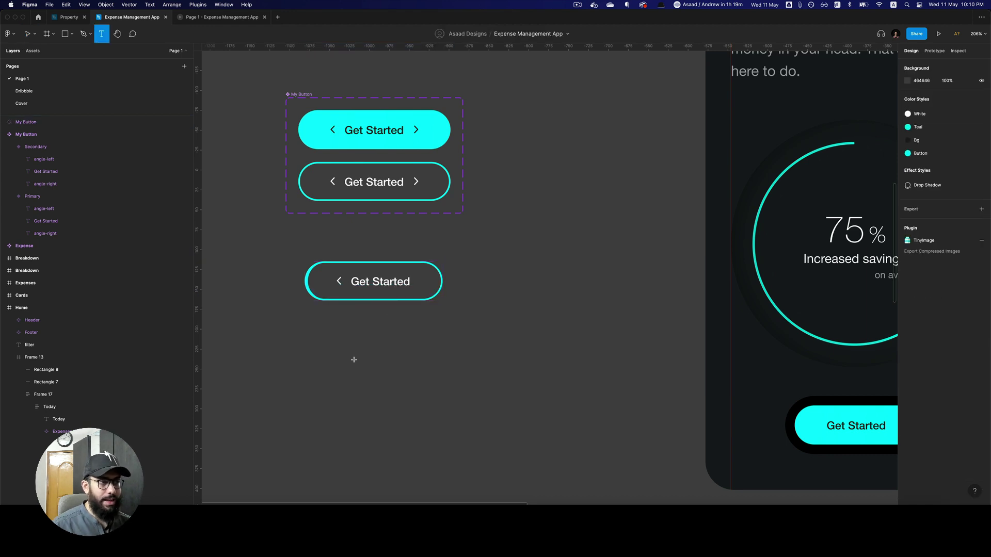
key(super+z)
key(super+z)
key(z)
click(330, 287)
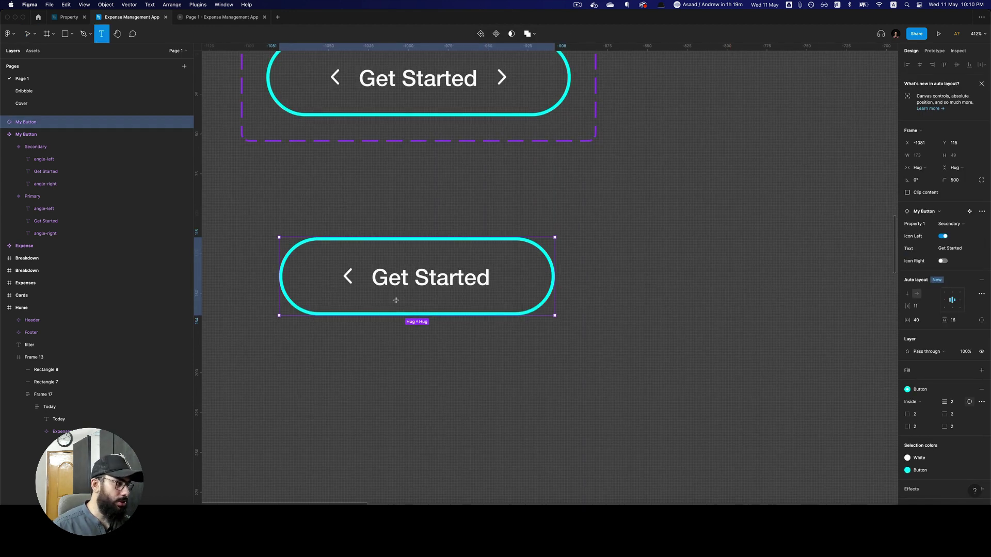
key(Escape)
key(Escape)
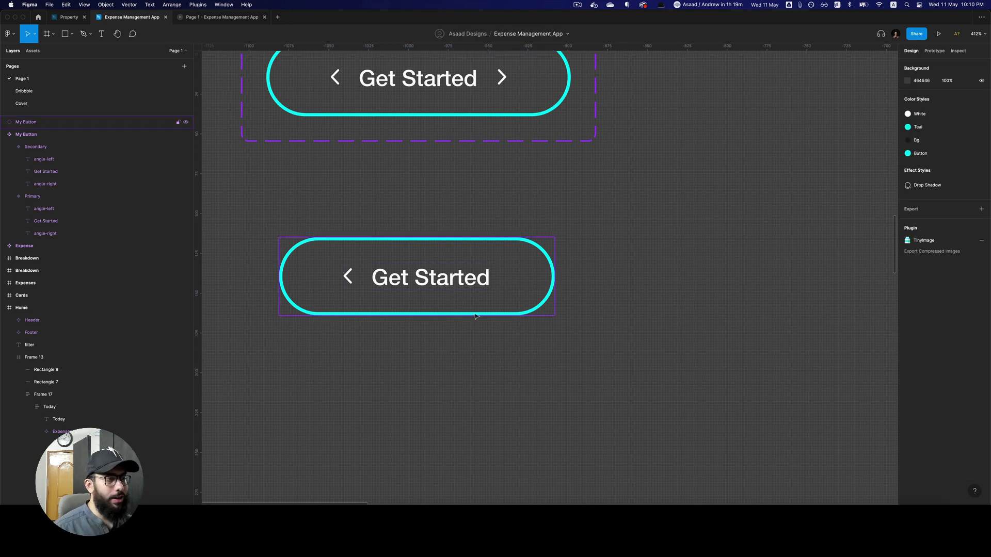
- Add the text "Tab" below the My Button instance and wrap it in an auto layout frame
key(t)
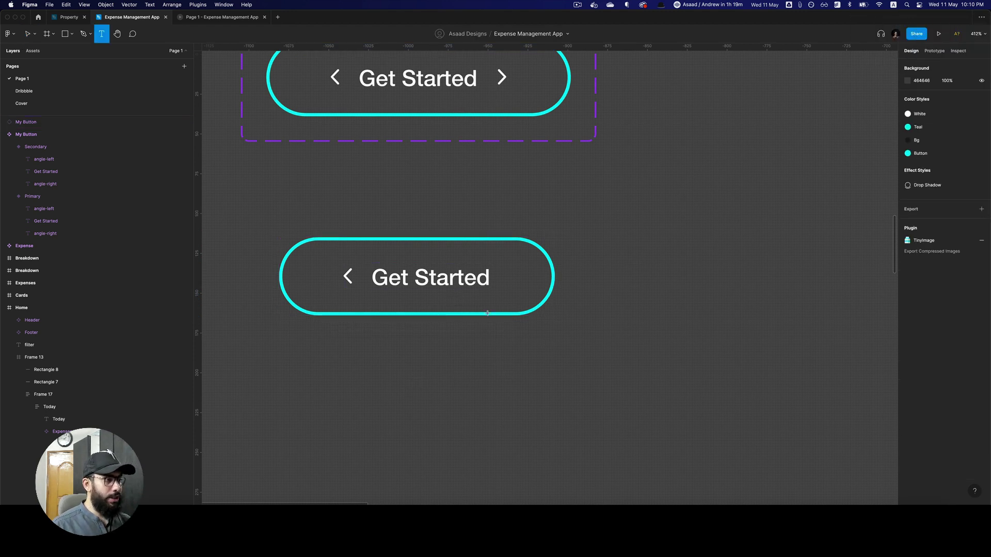
click(450, 357)
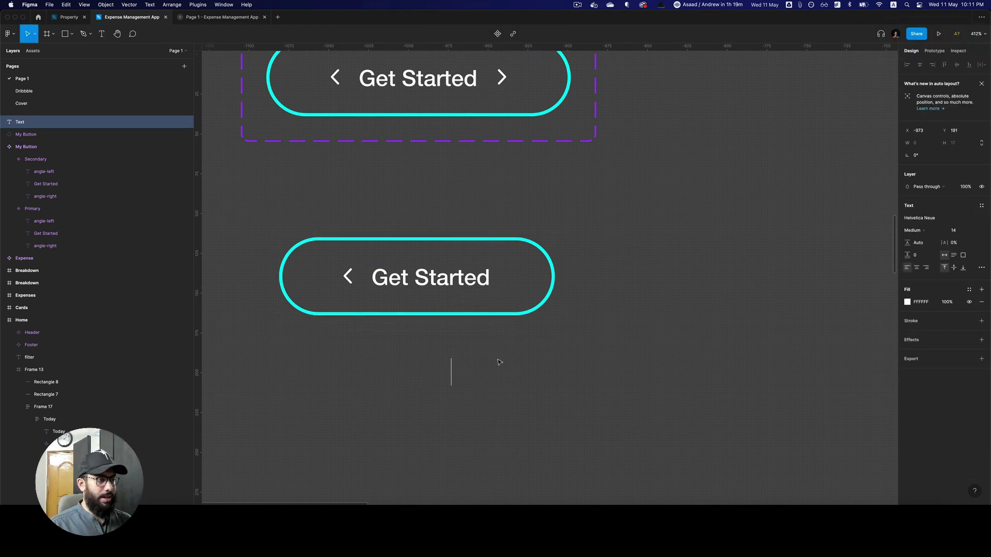
text(Tab)
key(Escape)
key(shift+a)
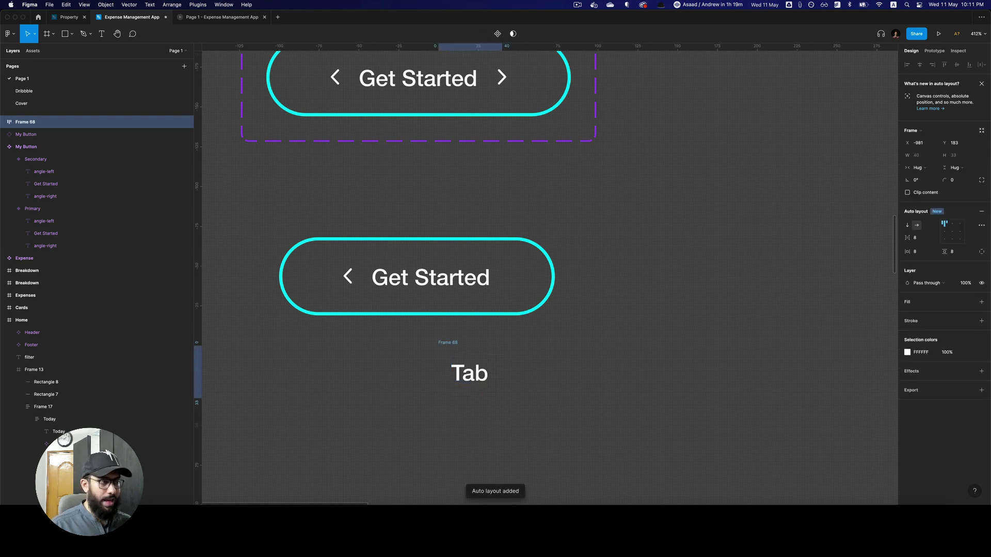
- Give the Tab frame a bottom-only stroke in the Teal color style, and open its text for editing
click(981, 321)
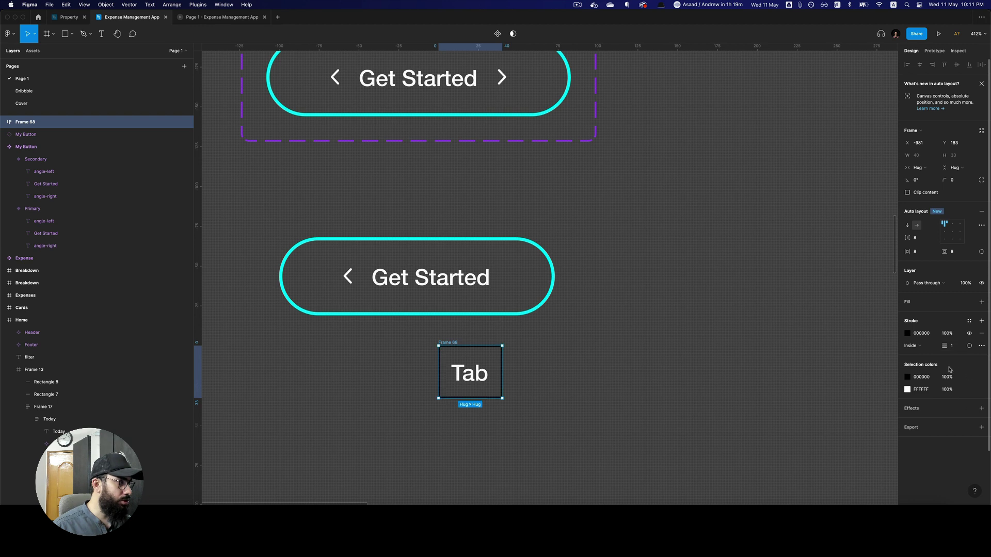
click(968, 346)
click(956, 381)
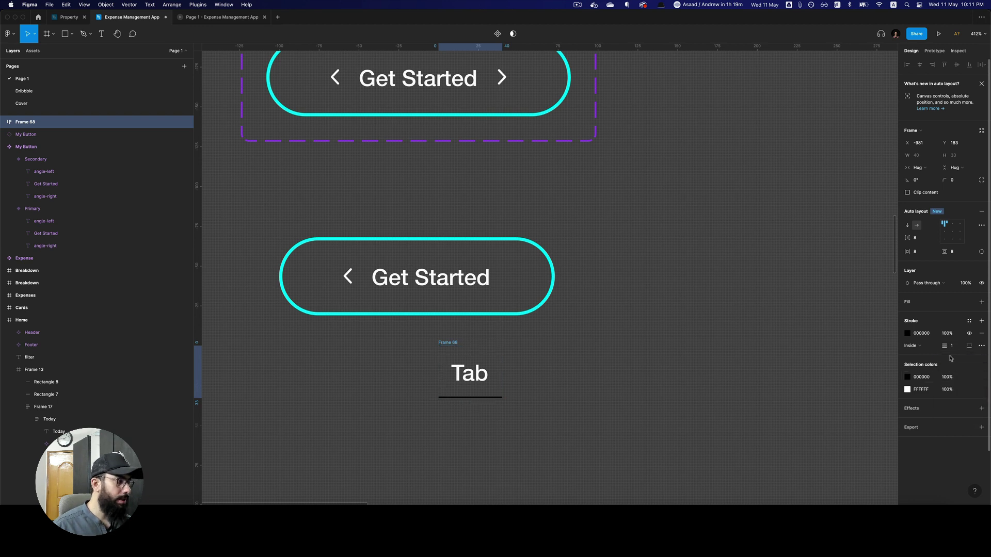
click(969, 321)
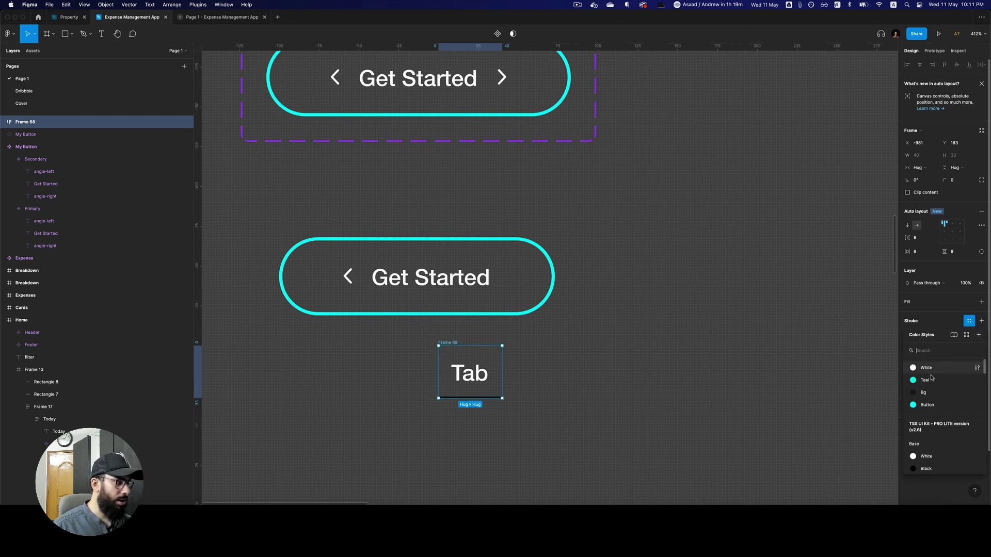
click(931, 381)
click(648, 401)
double_click(486, 377)
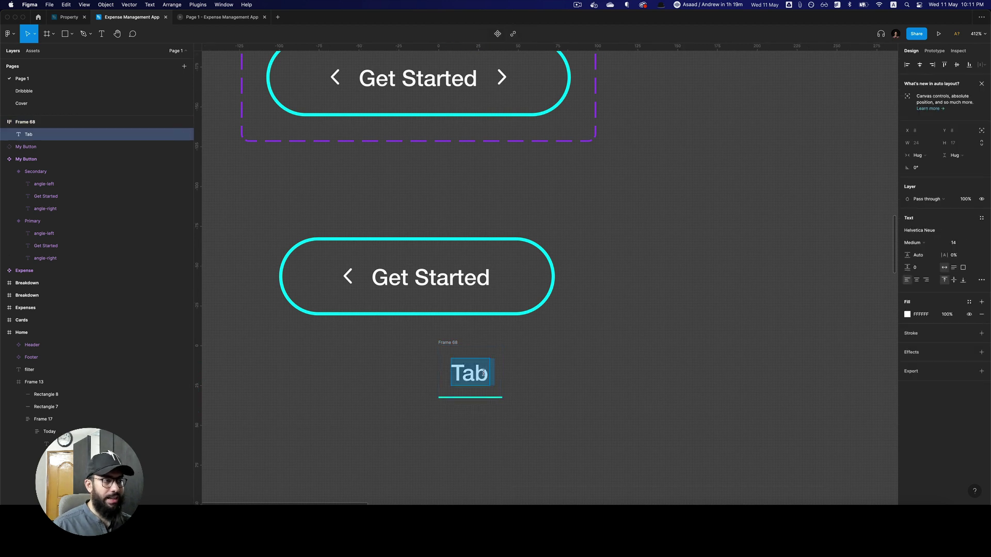
- Replace the text in the teal-underlined frame with "This is an active tab" and deselect it
text(This is a )
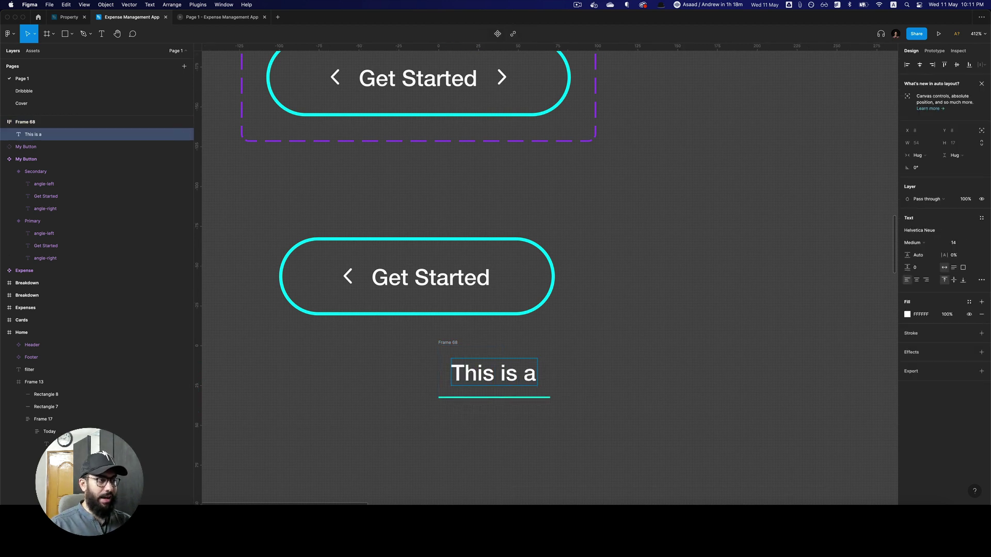
text(active)
key(alt+Left)
key(Left)
text(n)
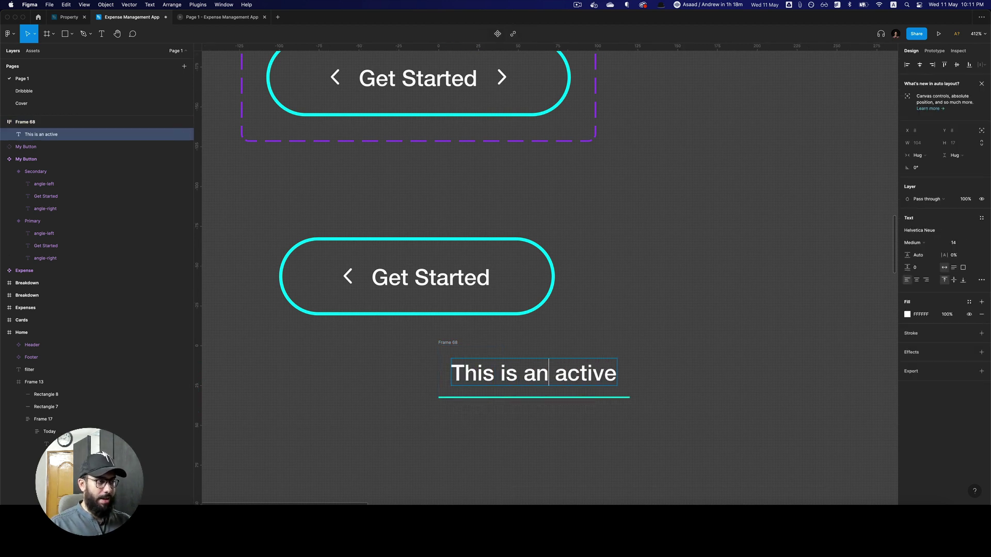
key(super+Right)
text(tab)
key(Escape)
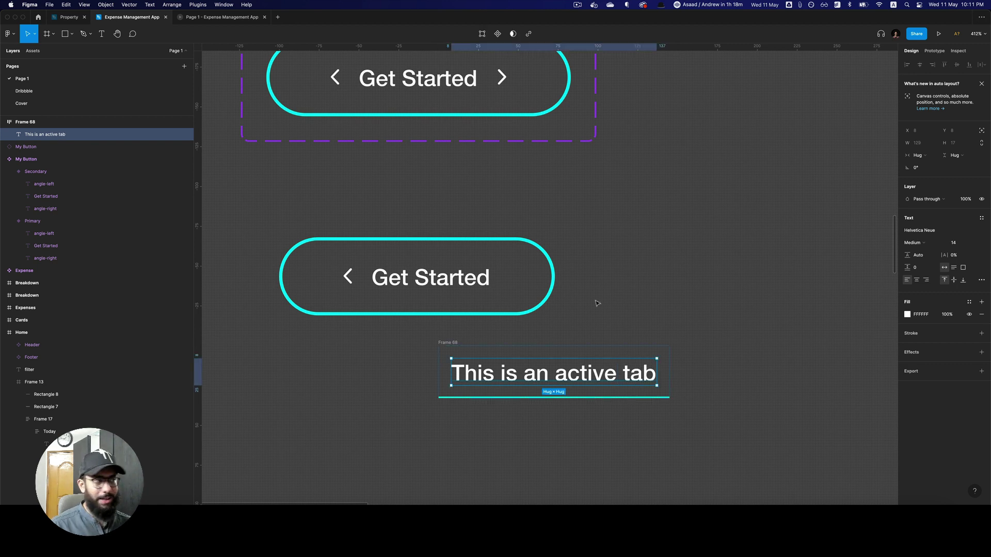
click(597, 303)
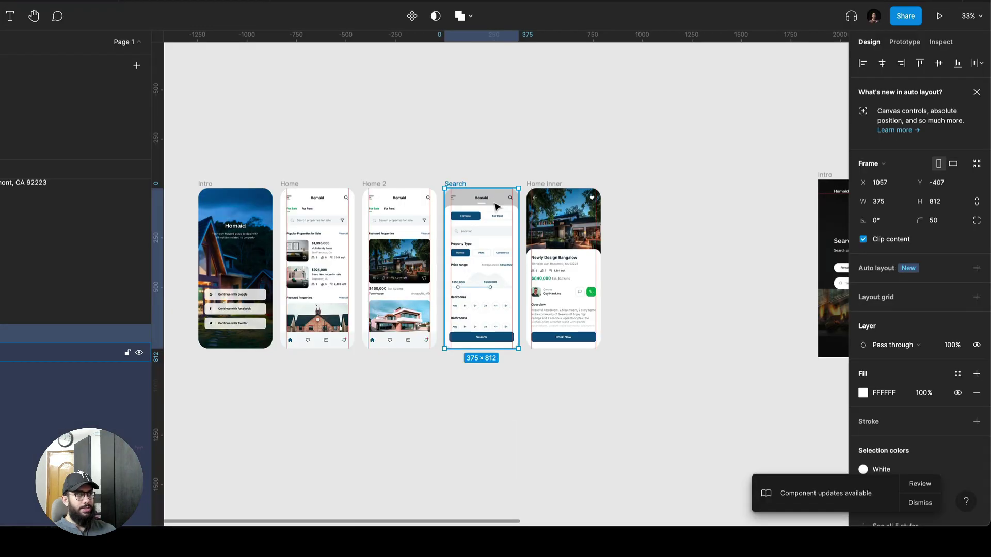
- Deselect the Search frame in the Property file, keeping the row of mobile screens in view
scroll(496, 206, left, 5)
scroll(495, 207, right, 5)
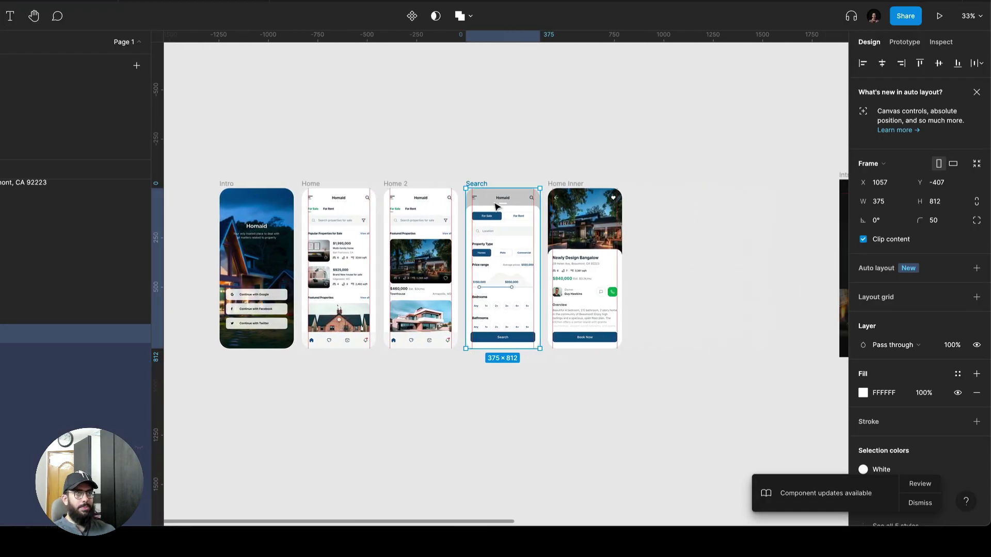
click(484, 152)
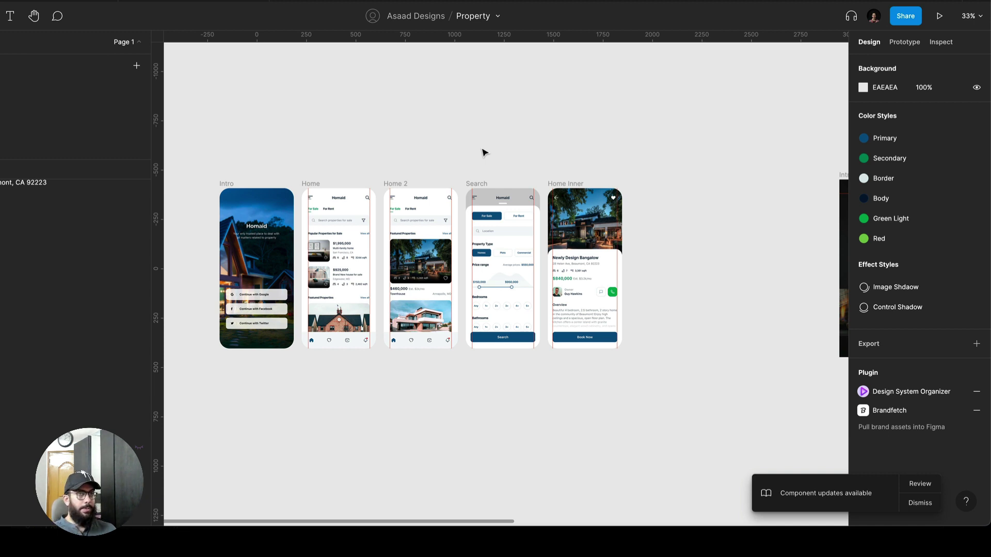
scroll(484, 152, left, 2)
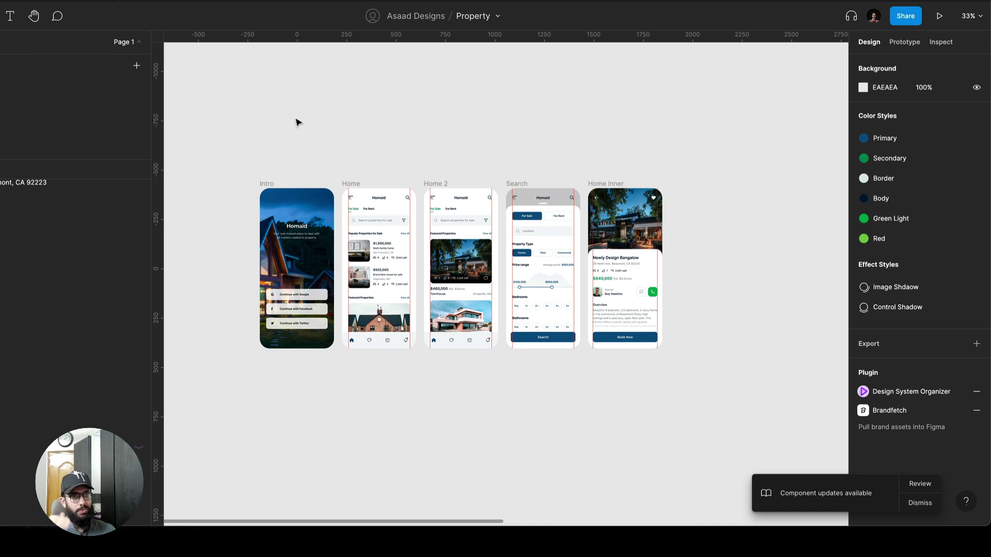